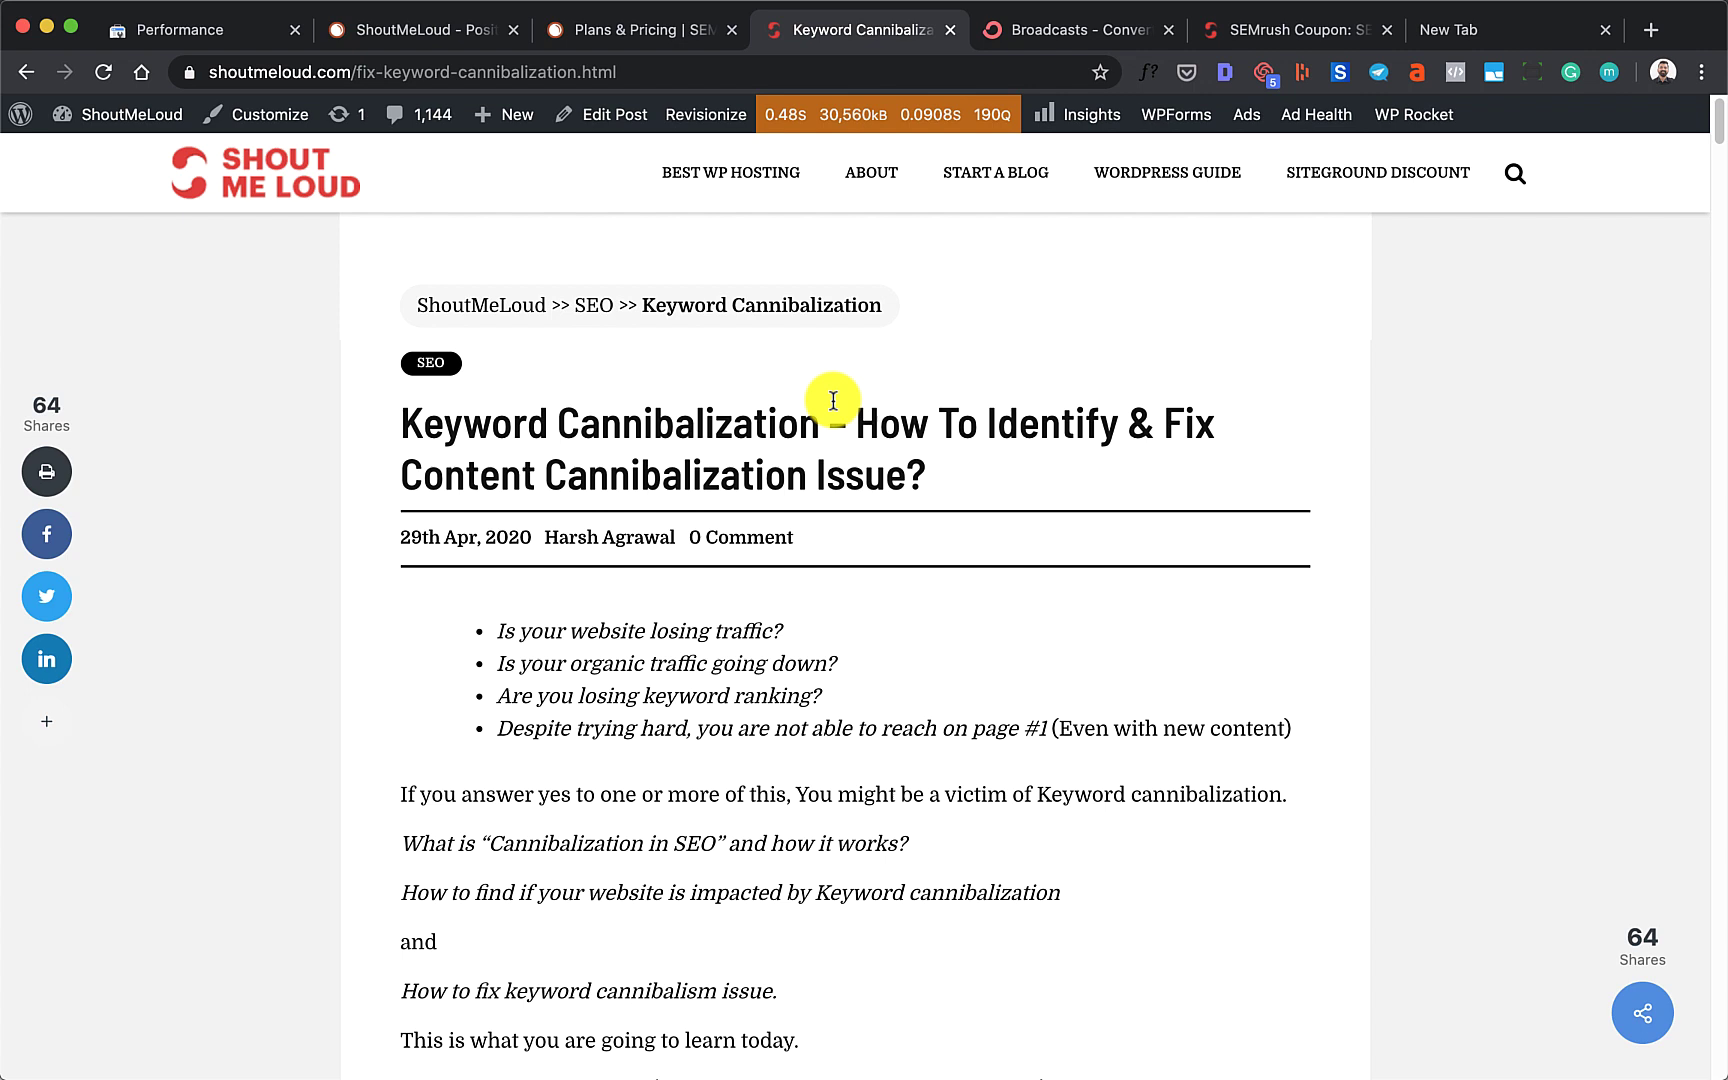
Select the words 'Keyword Cannibalization' in the ShoutMeLoud article title
{"action": "left_click_drag", "start_coordinate": [405, 420], "coordinate": [833, 426]}
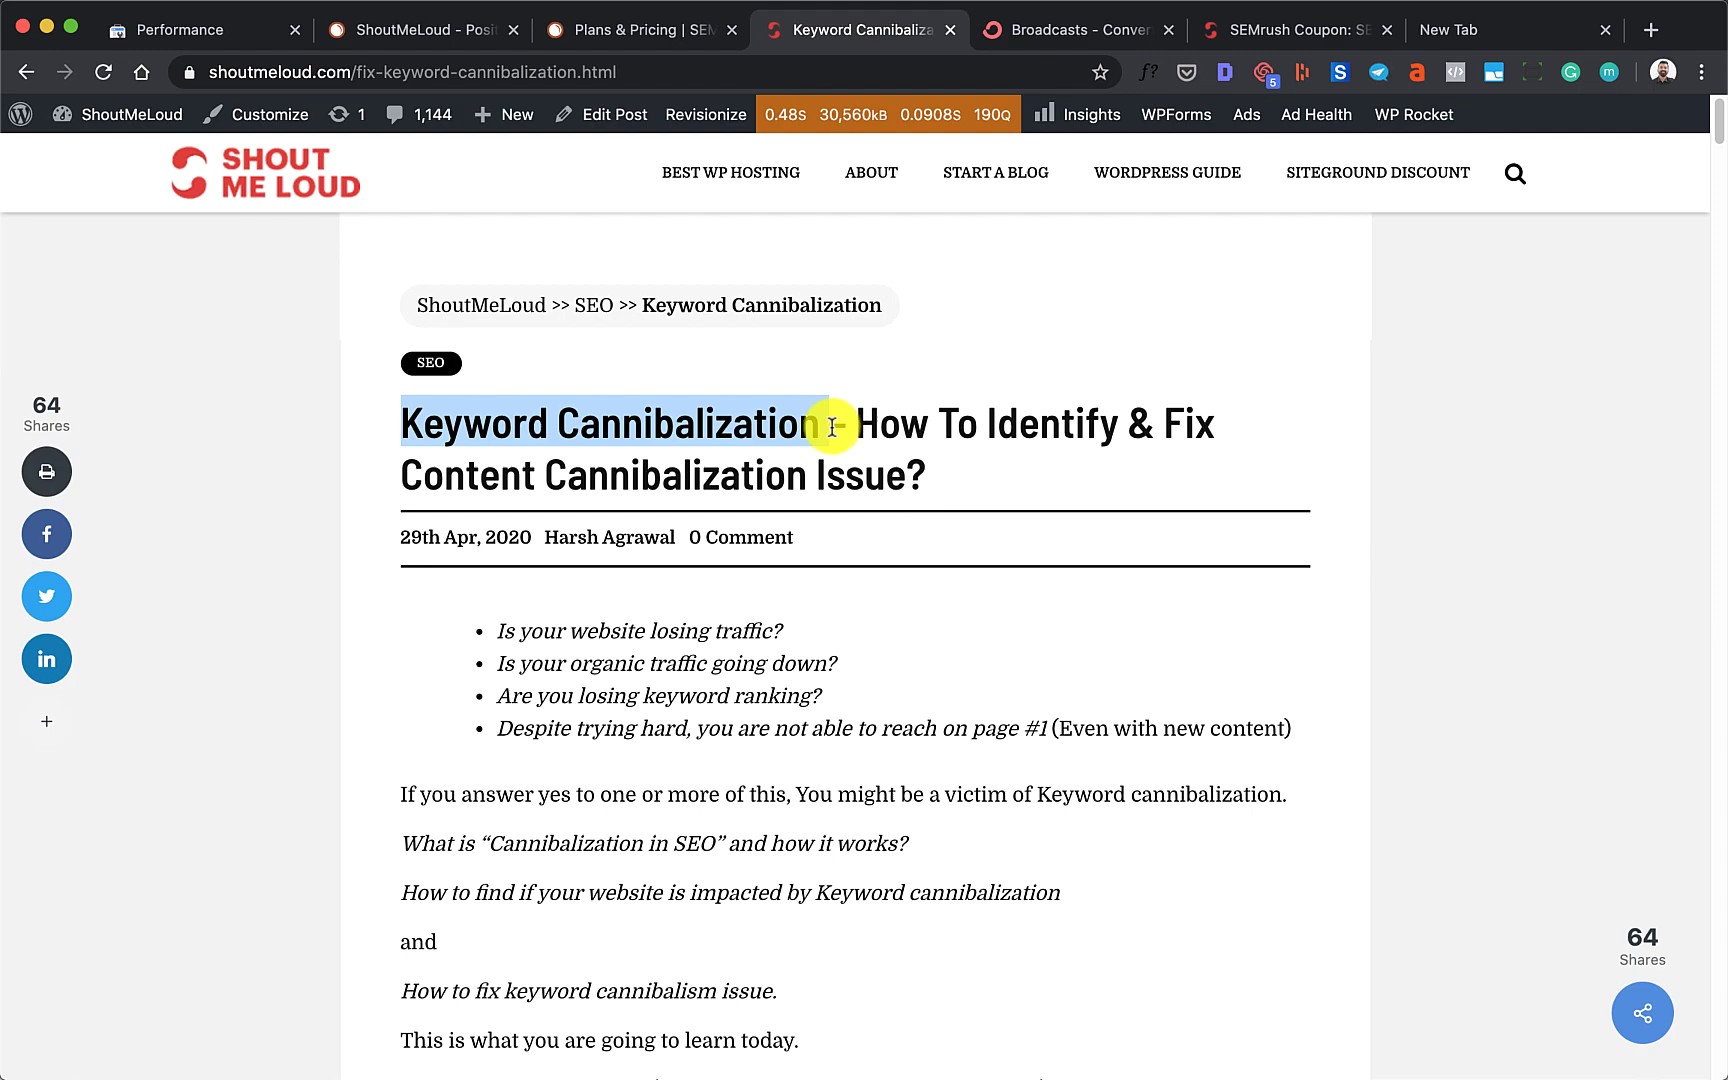
Scroll the article down to the Bonus tip showing AccuRanker's 'Cannibalization' tag
{"action": "scroll", "coordinate": [812, 530], "scroll_direction": "down", "scroll_amount": 20}
{"action": "scroll", "coordinate": [769, 587], "scroll_direction": "down", "scroll_amount": 20}
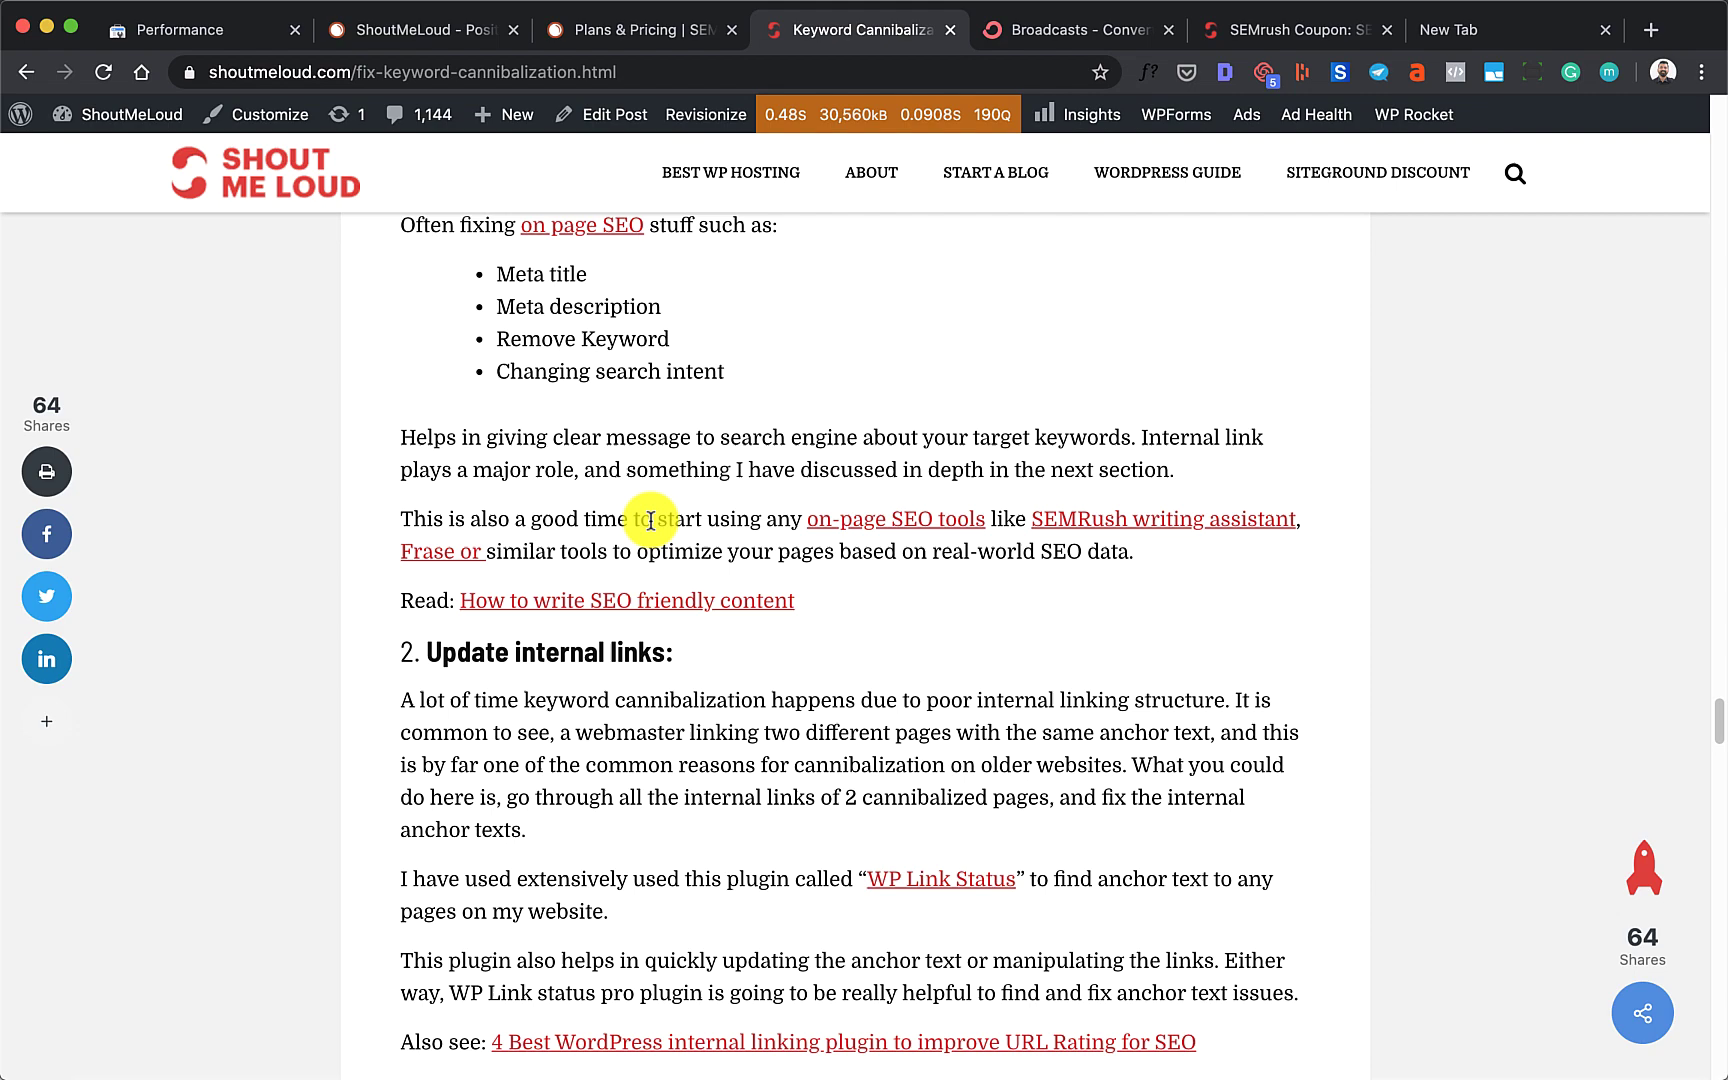
{"action": "scroll", "coordinate": [630, 560], "scroll_direction": "down", "scroll_amount": 6}
{"action": "scroll", "coordinate": [607, 590], "scroll_direction": "down", "scroll_amount": 6}
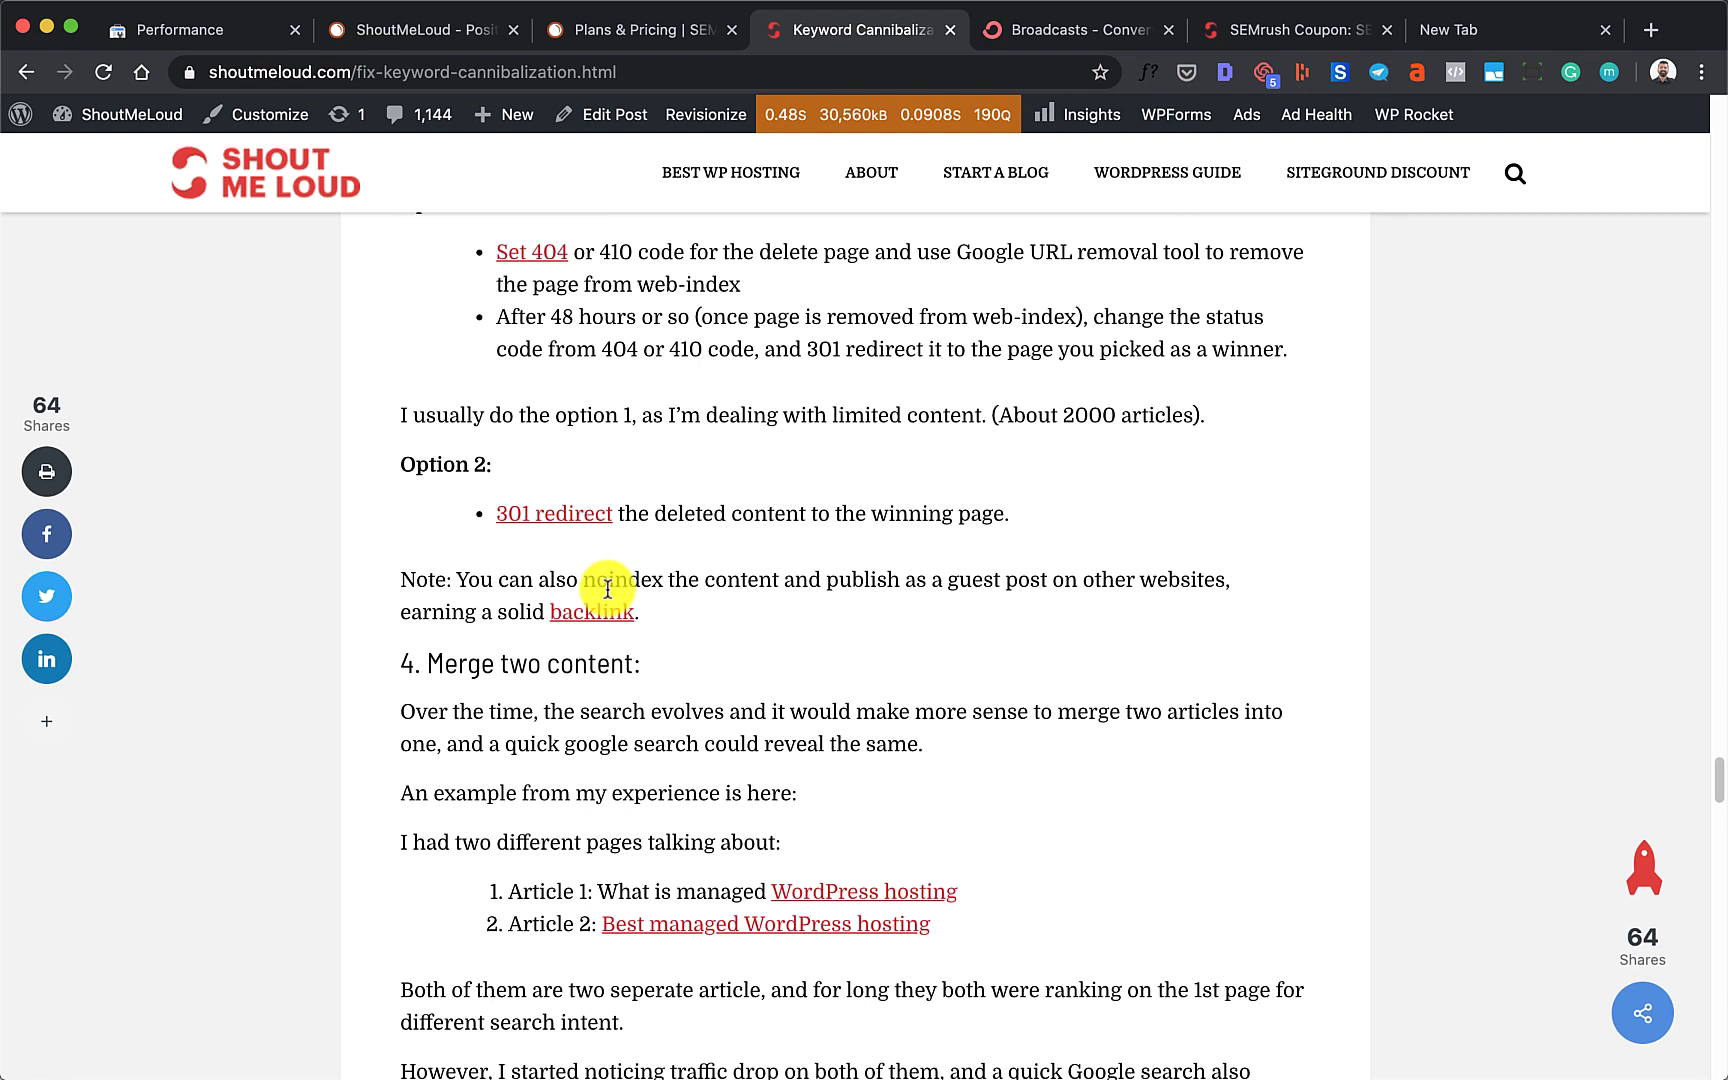
{"action": "scroll", "coordinate": [607, 590], "scroll_direction": "down", "scroll_amount": 5}
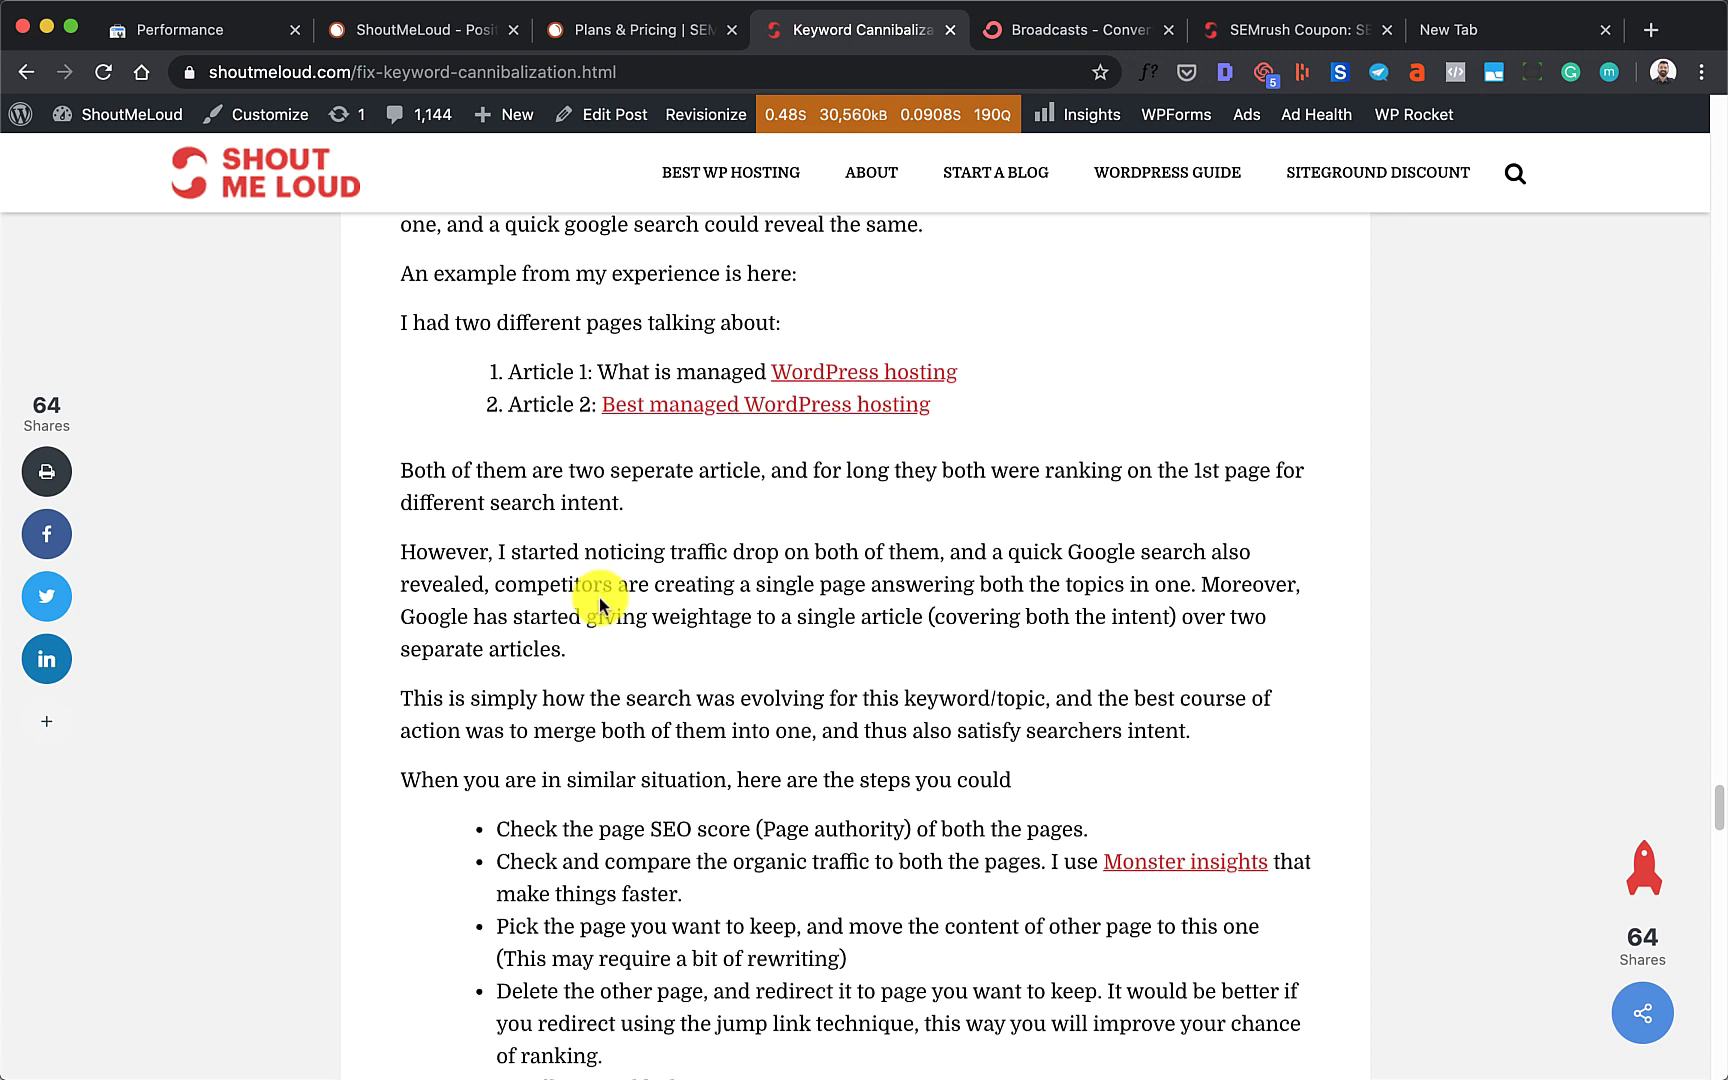
{"action": "scroll", "coordinate": [603, 598], "scroll_direction": "down", "scroll_amount": 8}
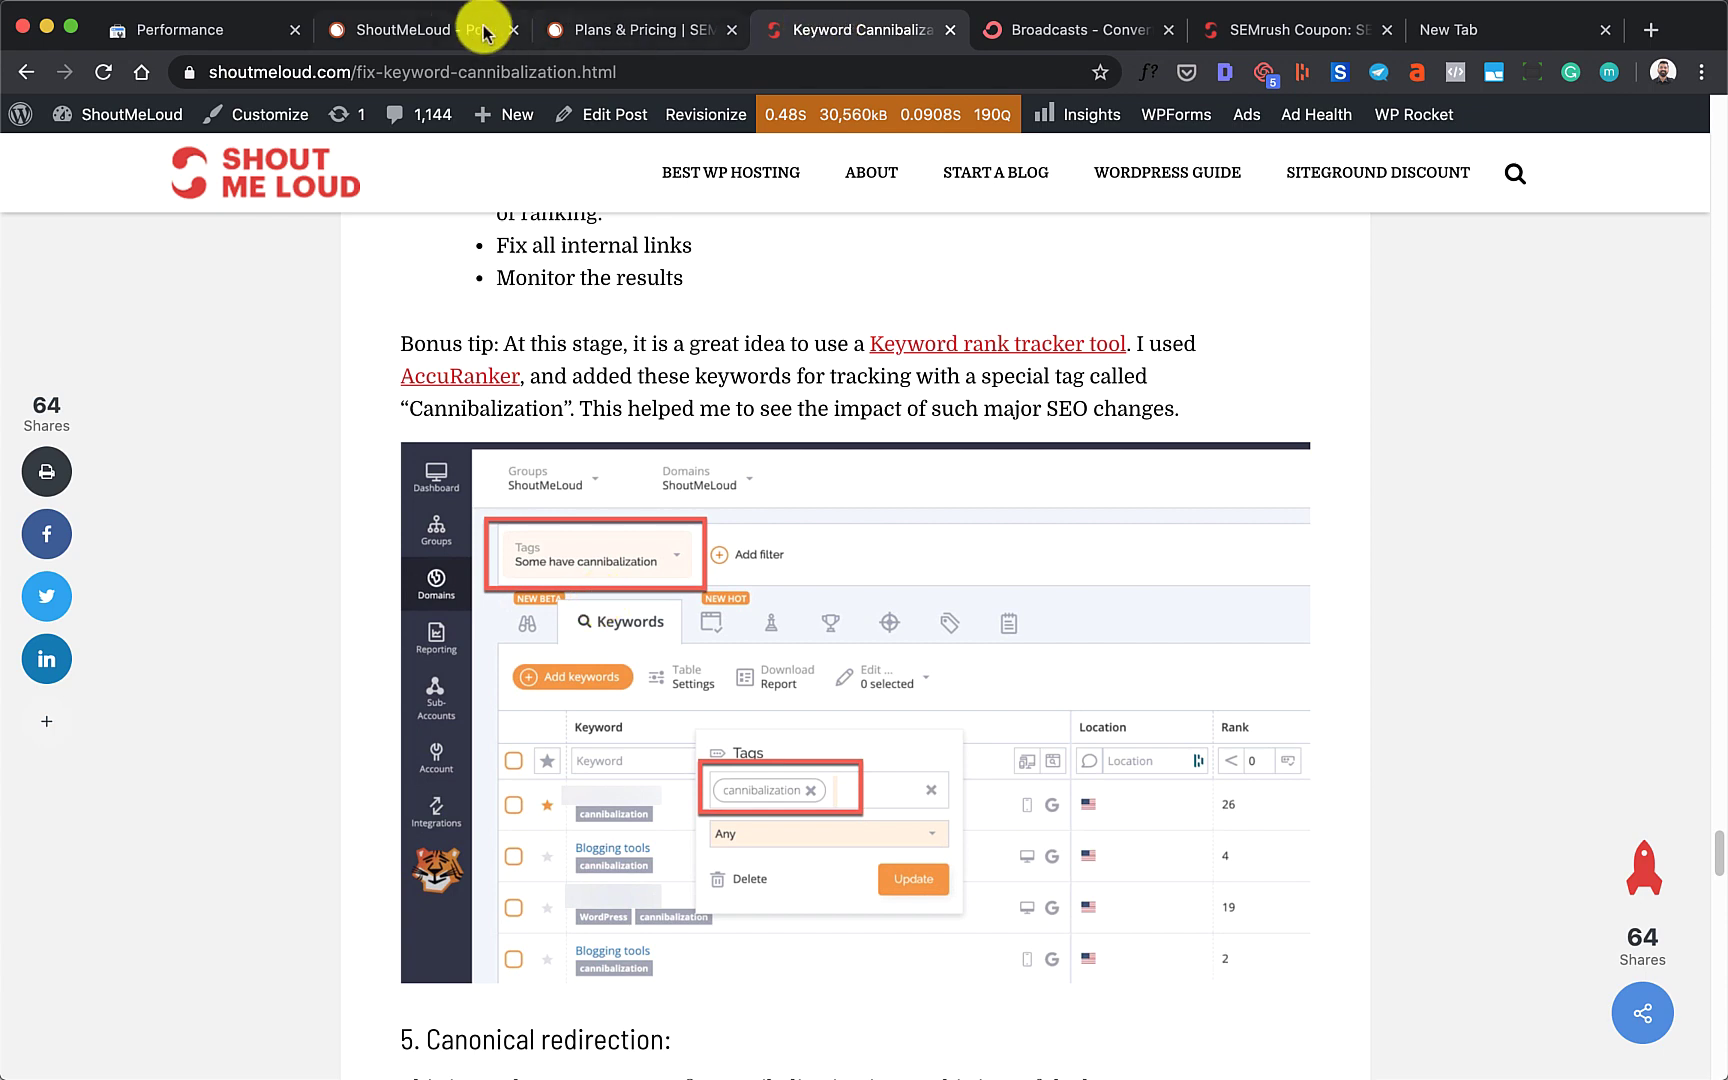
Switch to the SEMrush Position Tracking Landscape for the ShoutMeLoud project
{"action": "left_click", "coordinate": [422, 32]}
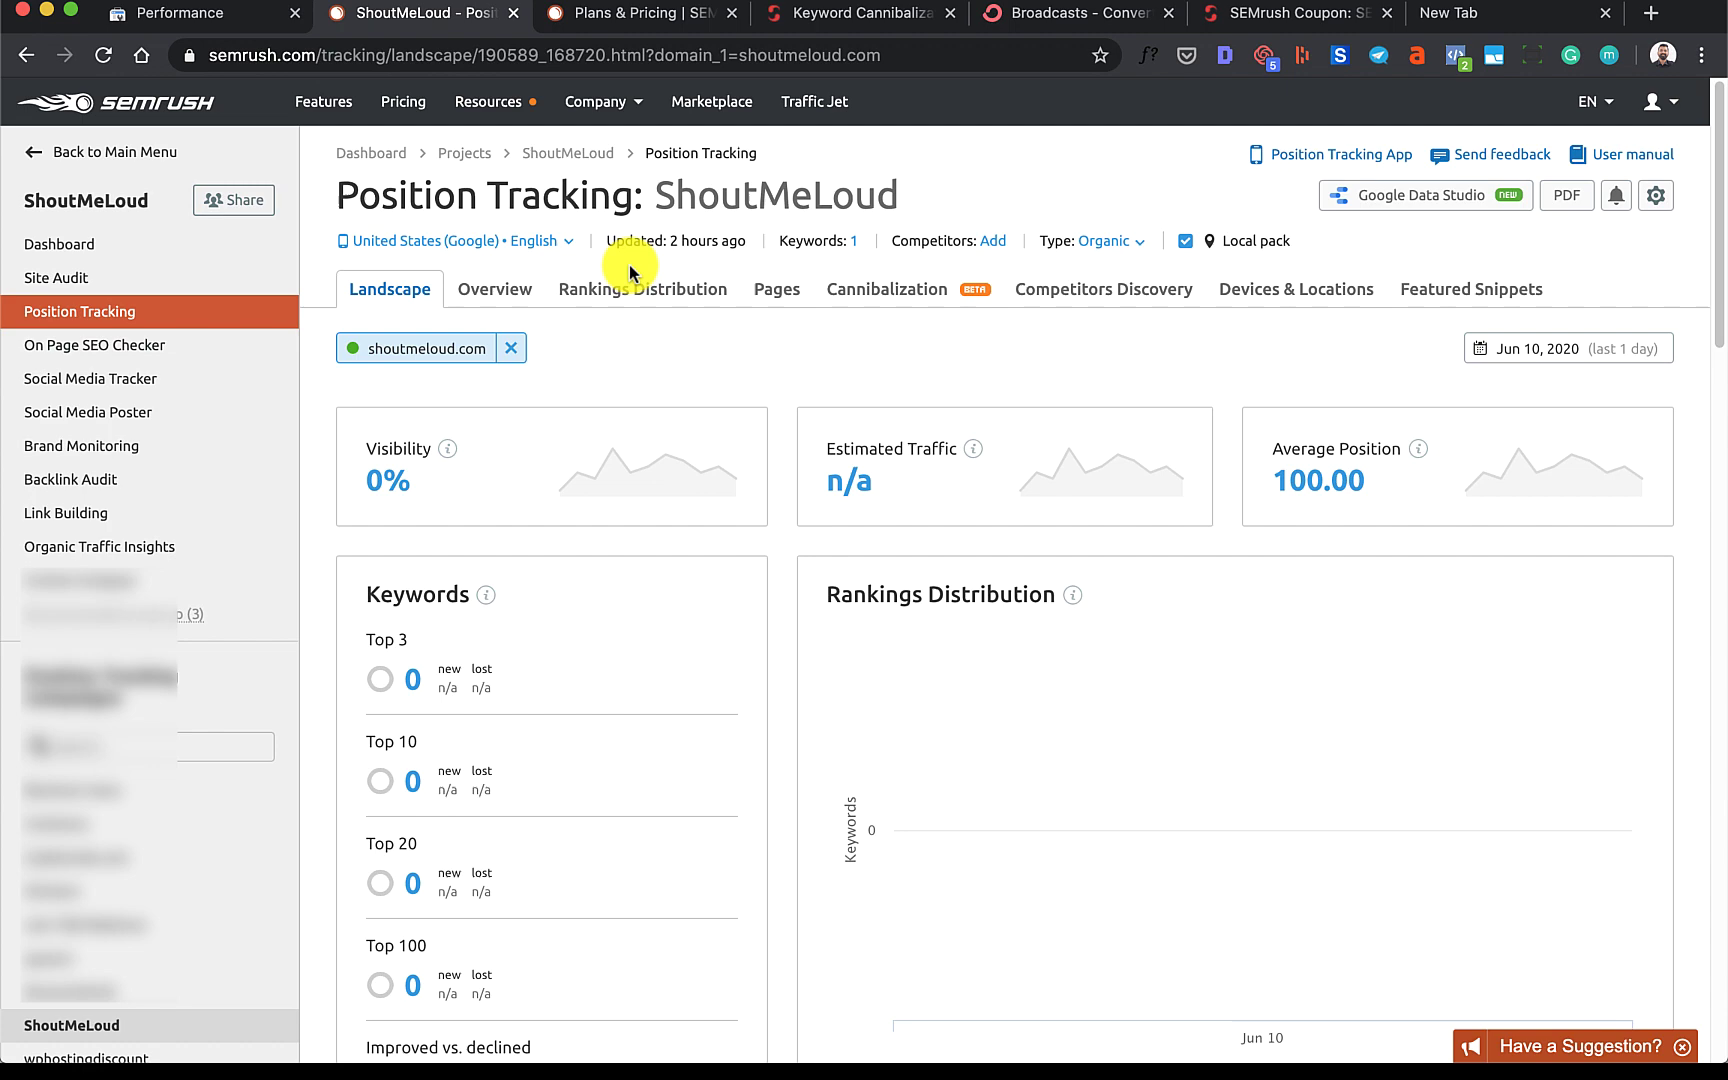
{"action": "left_click", "coordinate": [645, 12]}
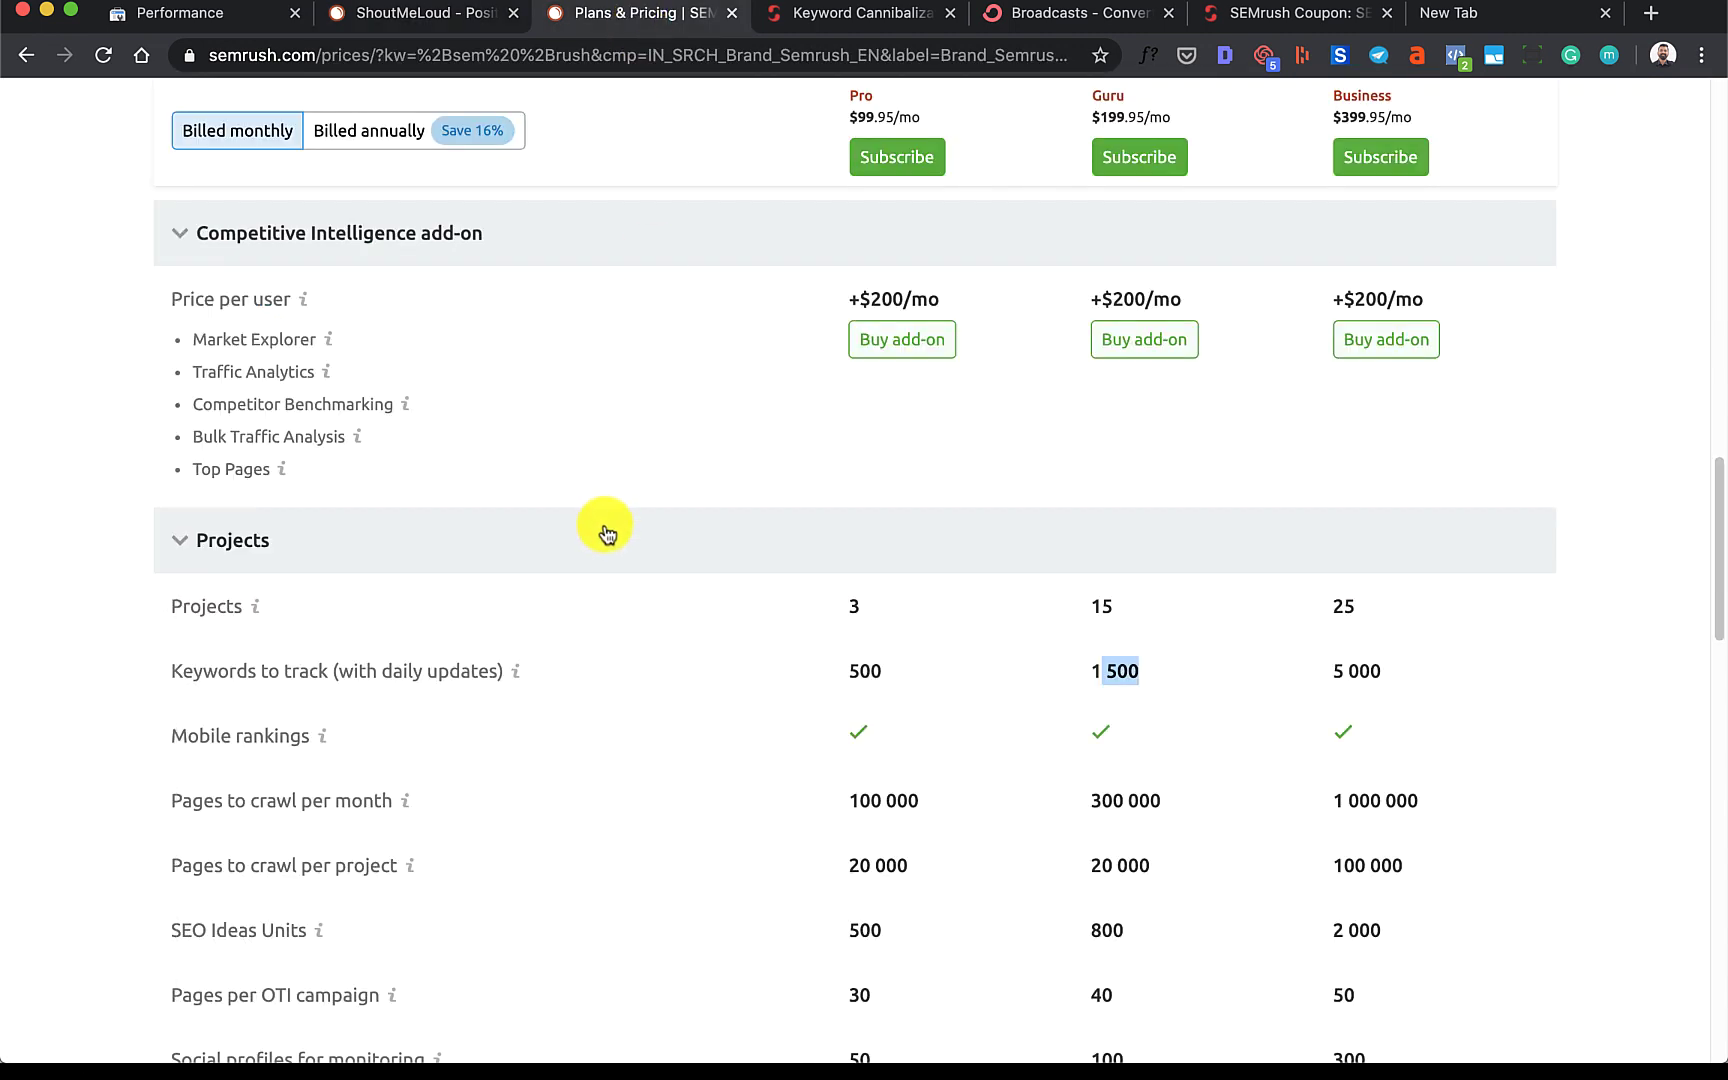
{"action": "left_click", "coordinate": [1308, 16]}
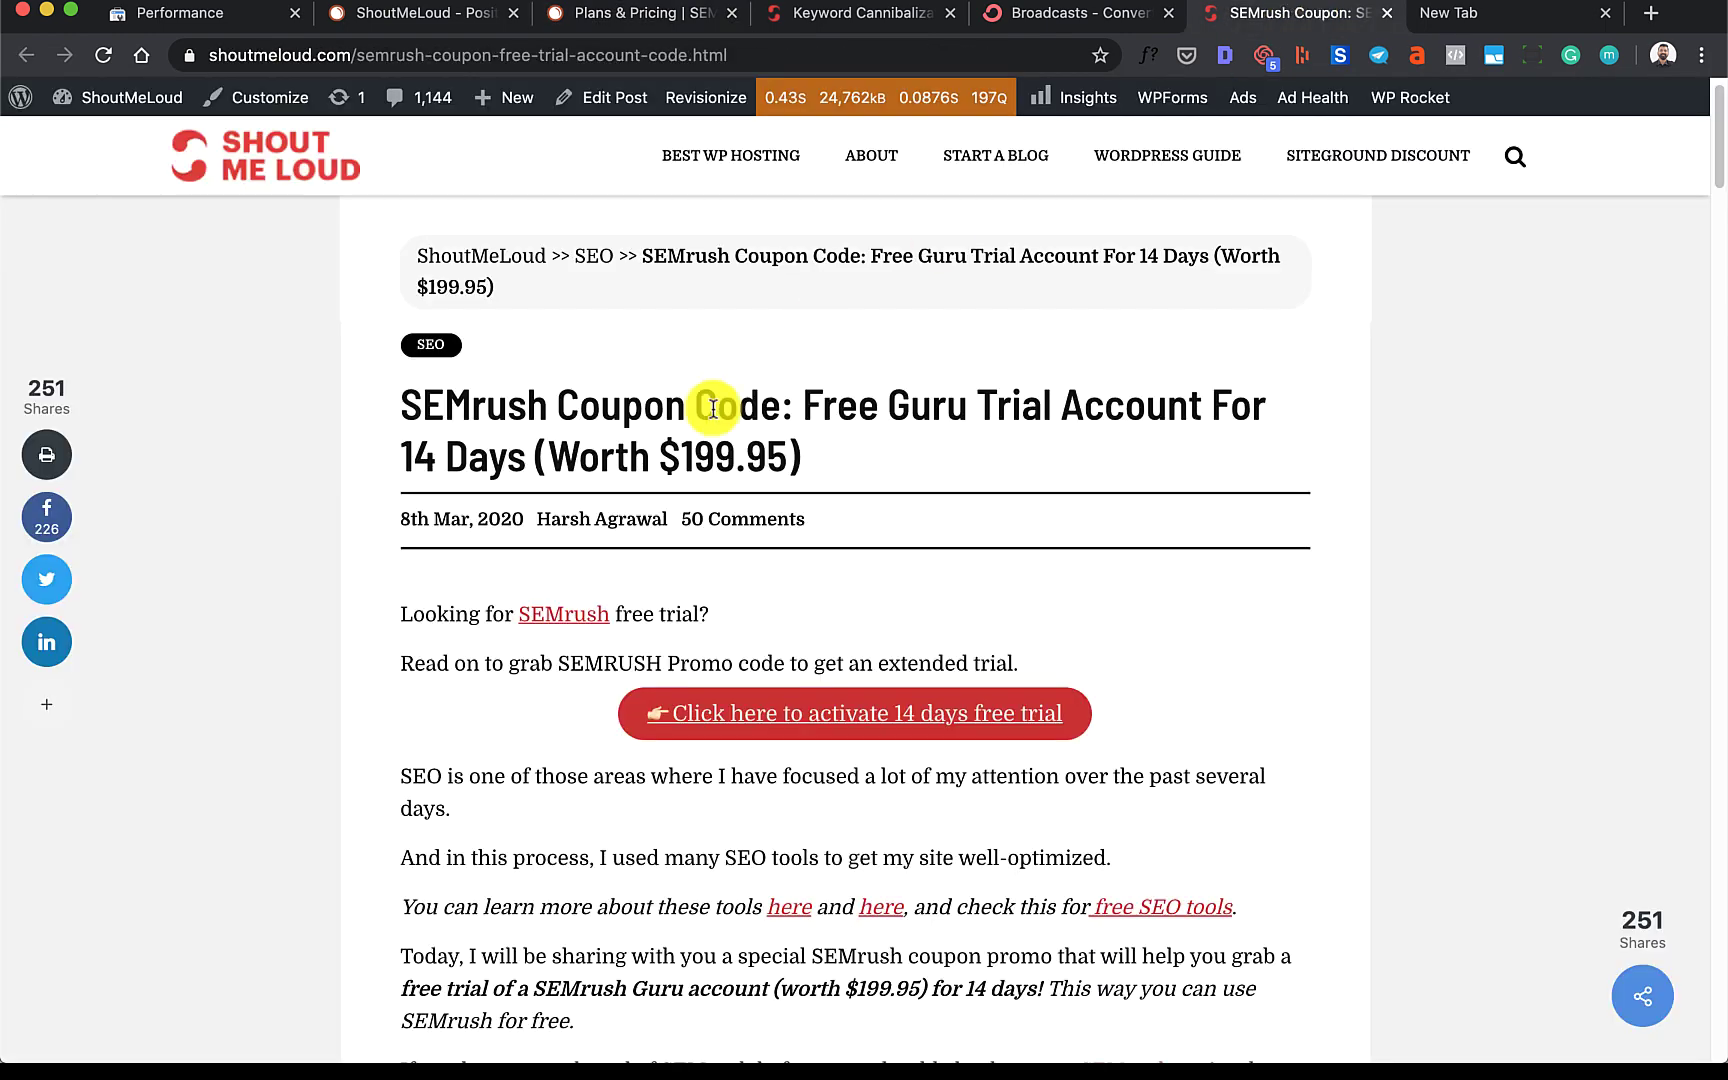
{"action": "left_click", "coordinate": [636, 13]}
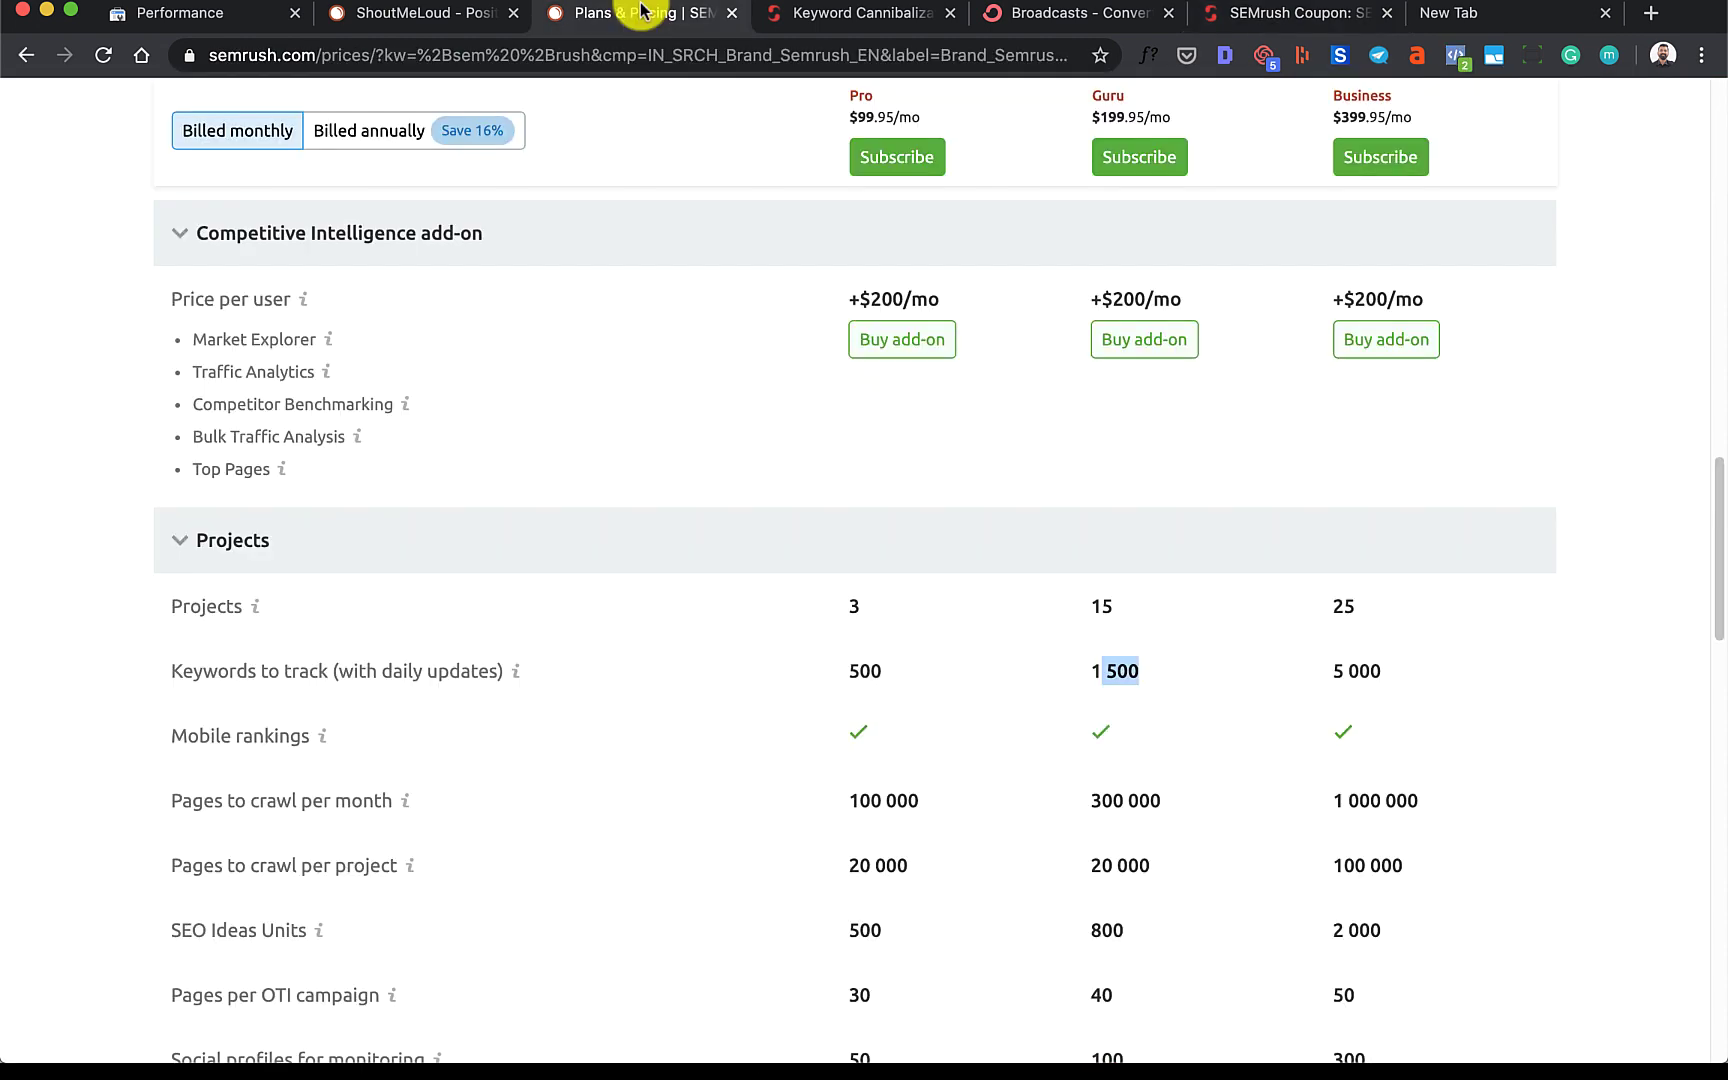
{"action": "scroll", "coordinate": [628, 430], "scroll_direction": "down", "scroll_amount": 1}
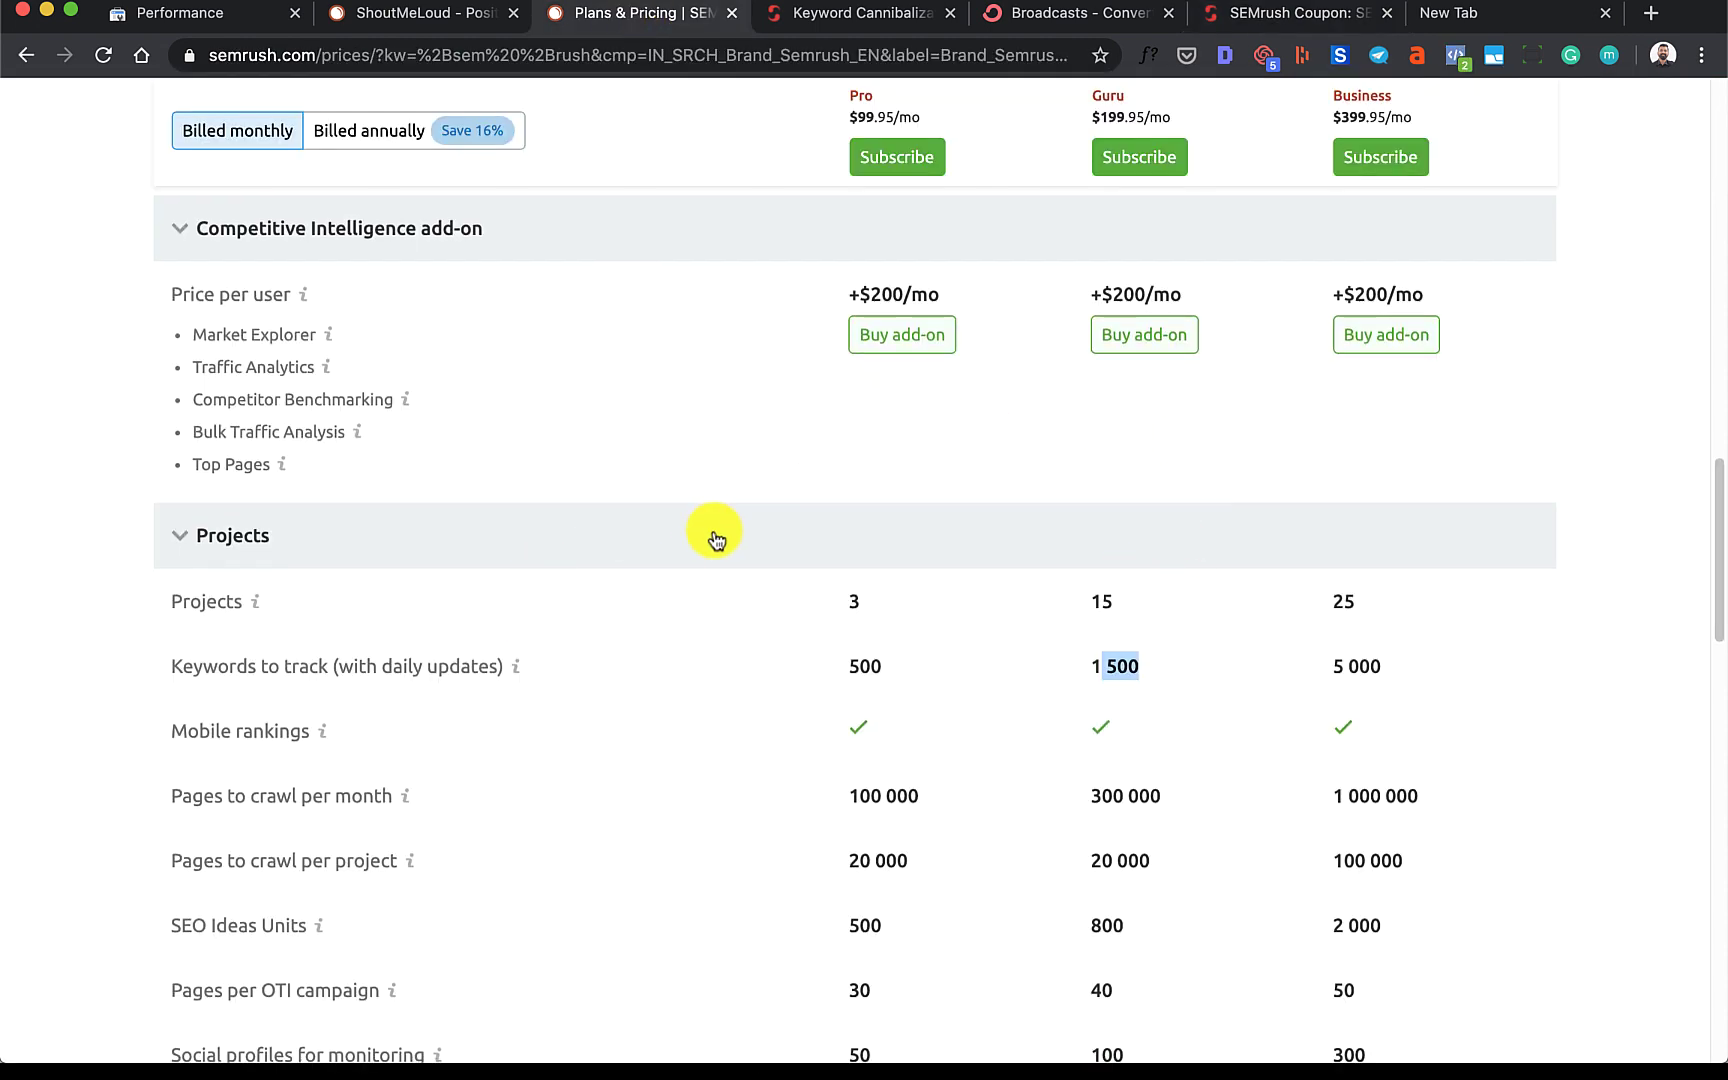
{"action": "left_click", "coordinate": [1082, 672]}
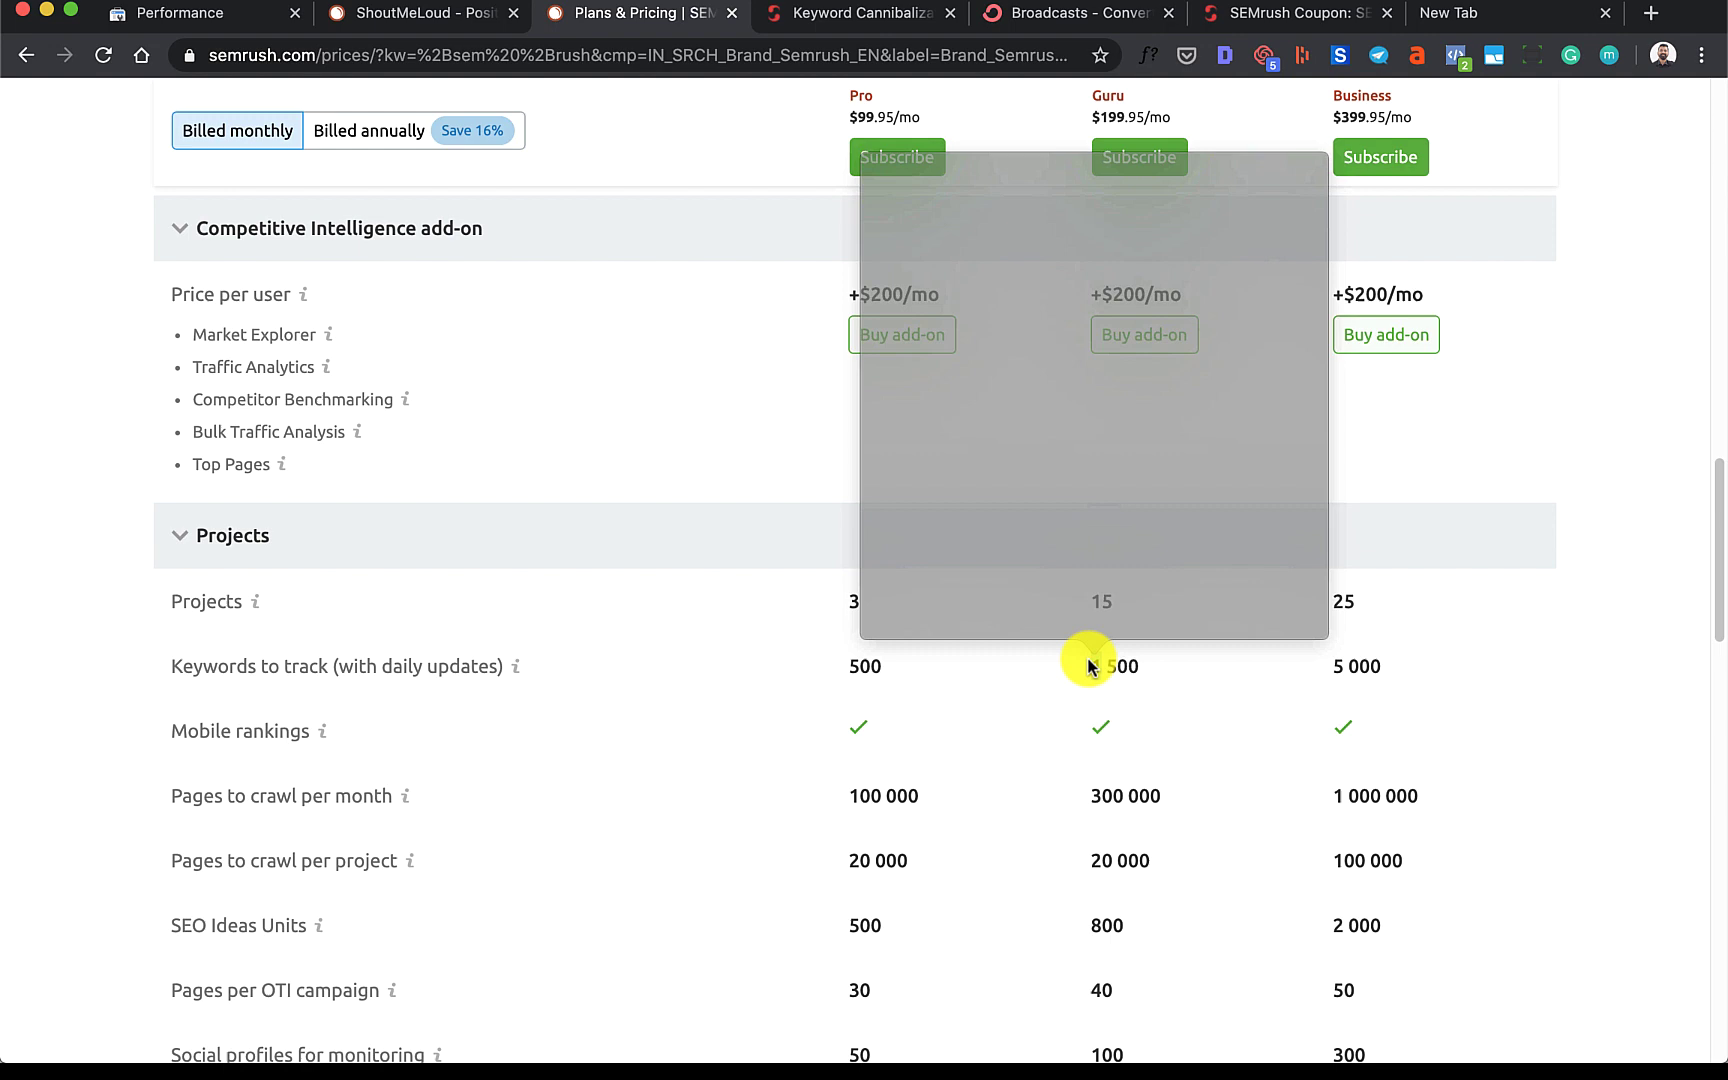
{"action": "left_click_drag", "start_coordinate": [1080, 670], "coordinate": [1146, 663]}
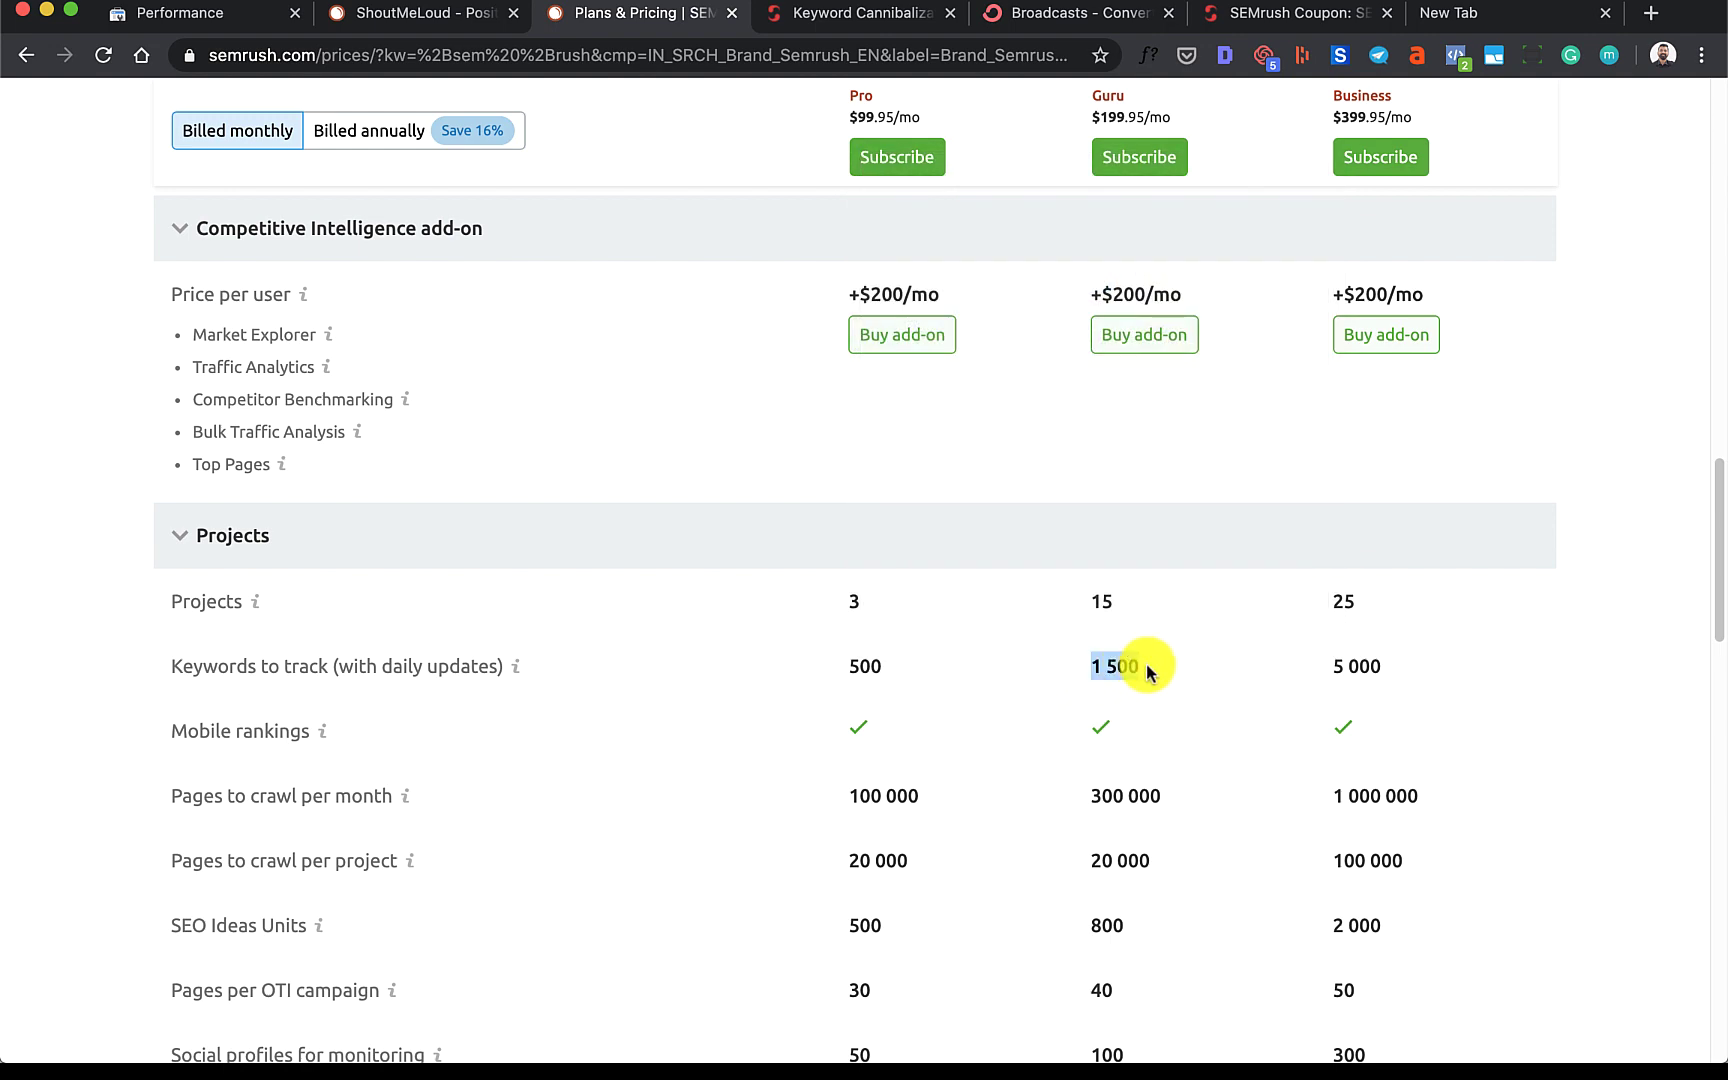
{"action": "key", "text": "ctrl+shift+Tab"}
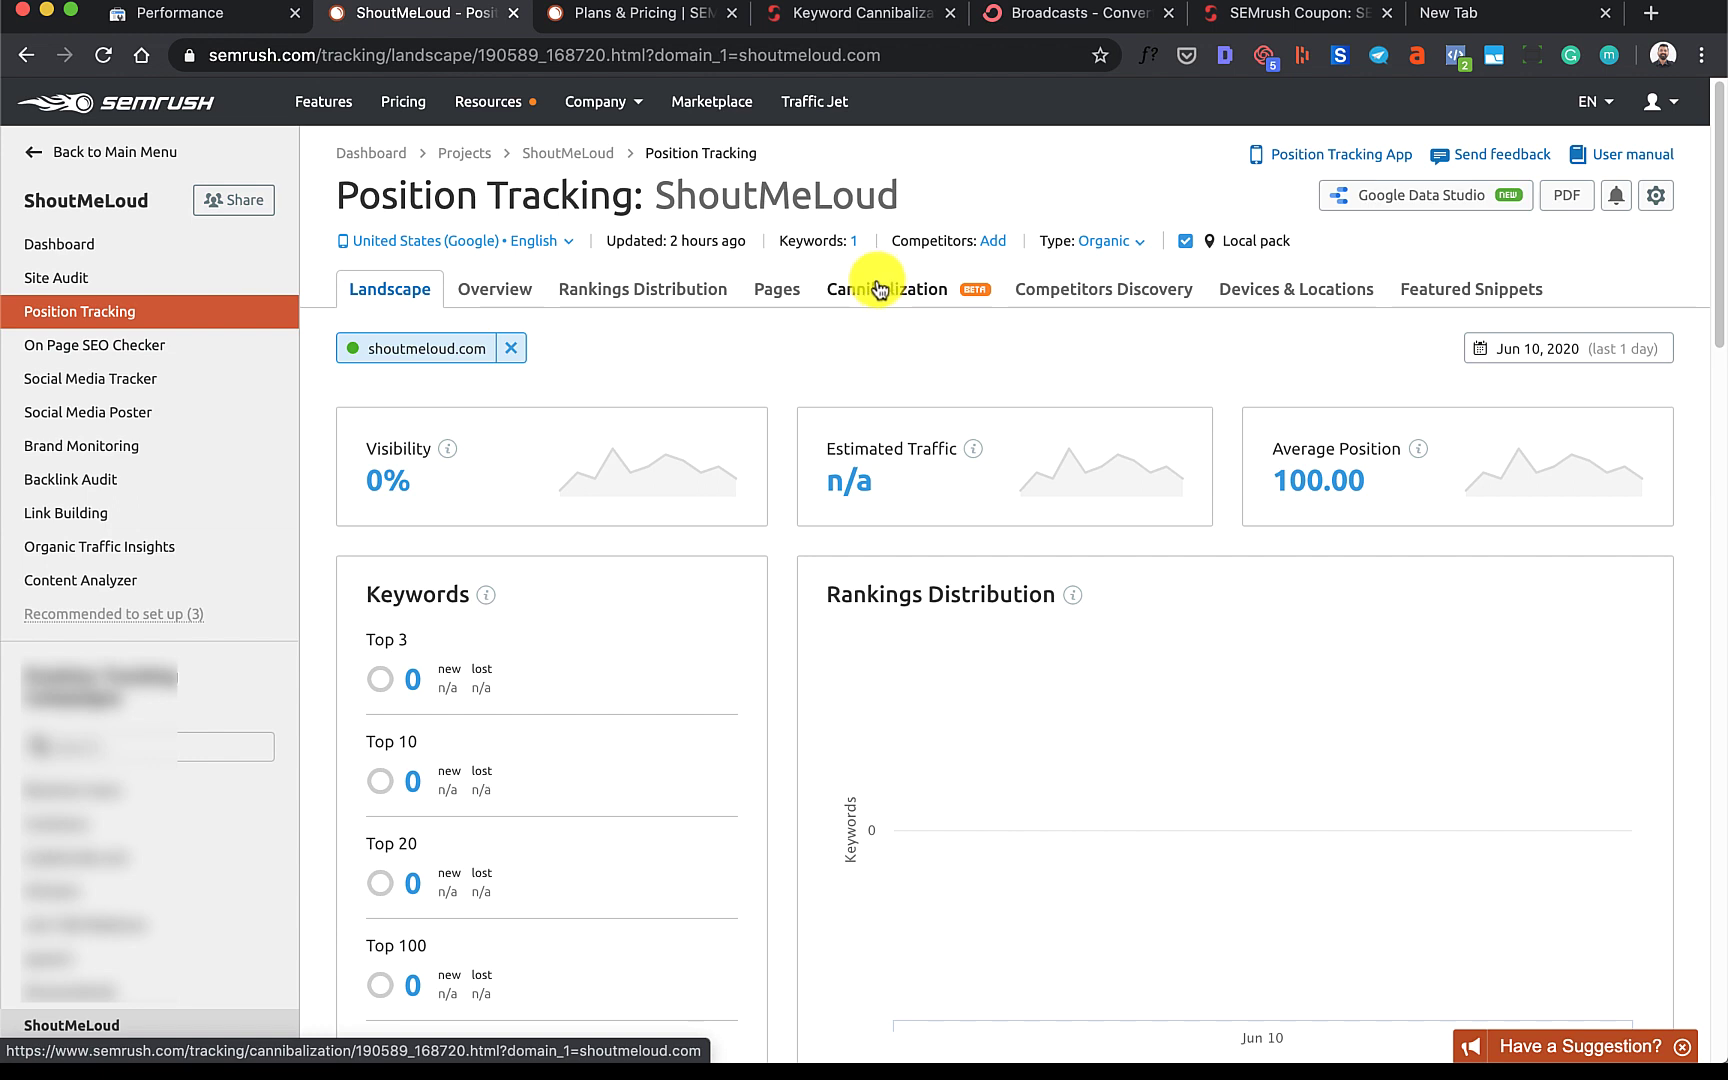
Show the SEMrush overview, then start a new filter on Search Console's Performance report
{"action": "left_click", "coordinate": [497, 294]}
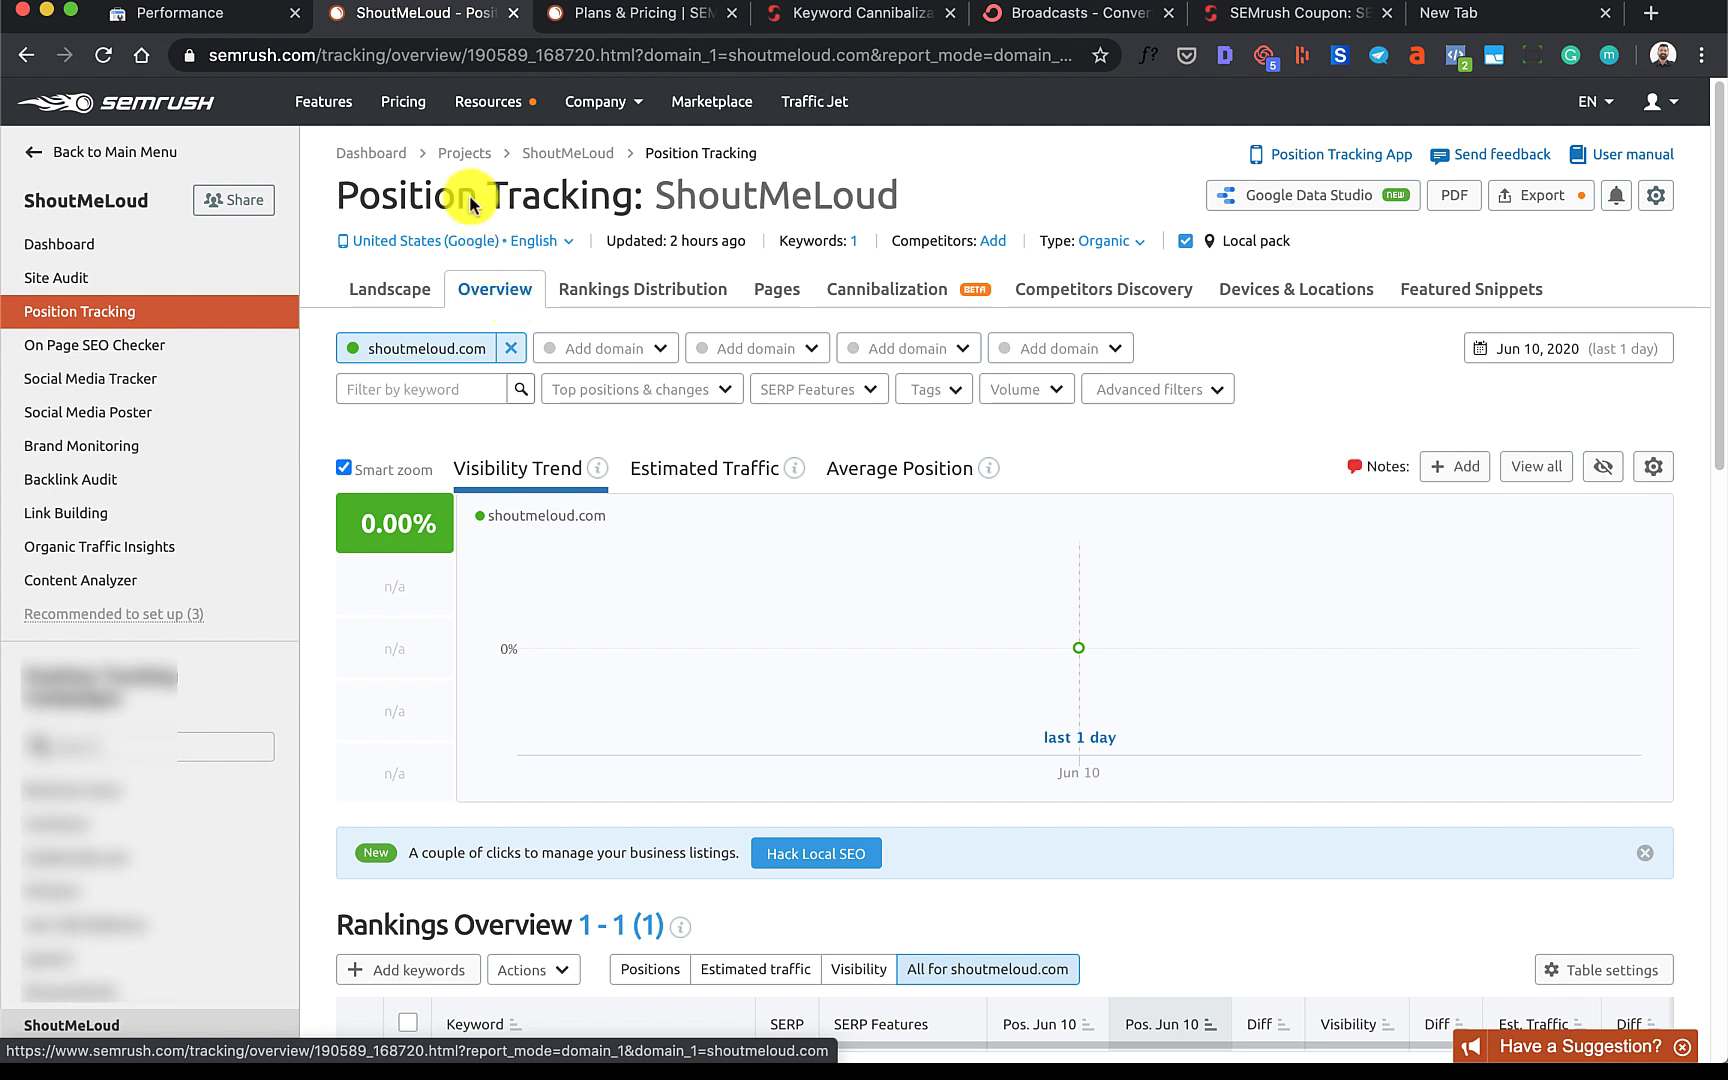
{"action": "left_click", "coordinate": [195, 13]}
{"action": "left_click", "coordinate": [835, 268]}
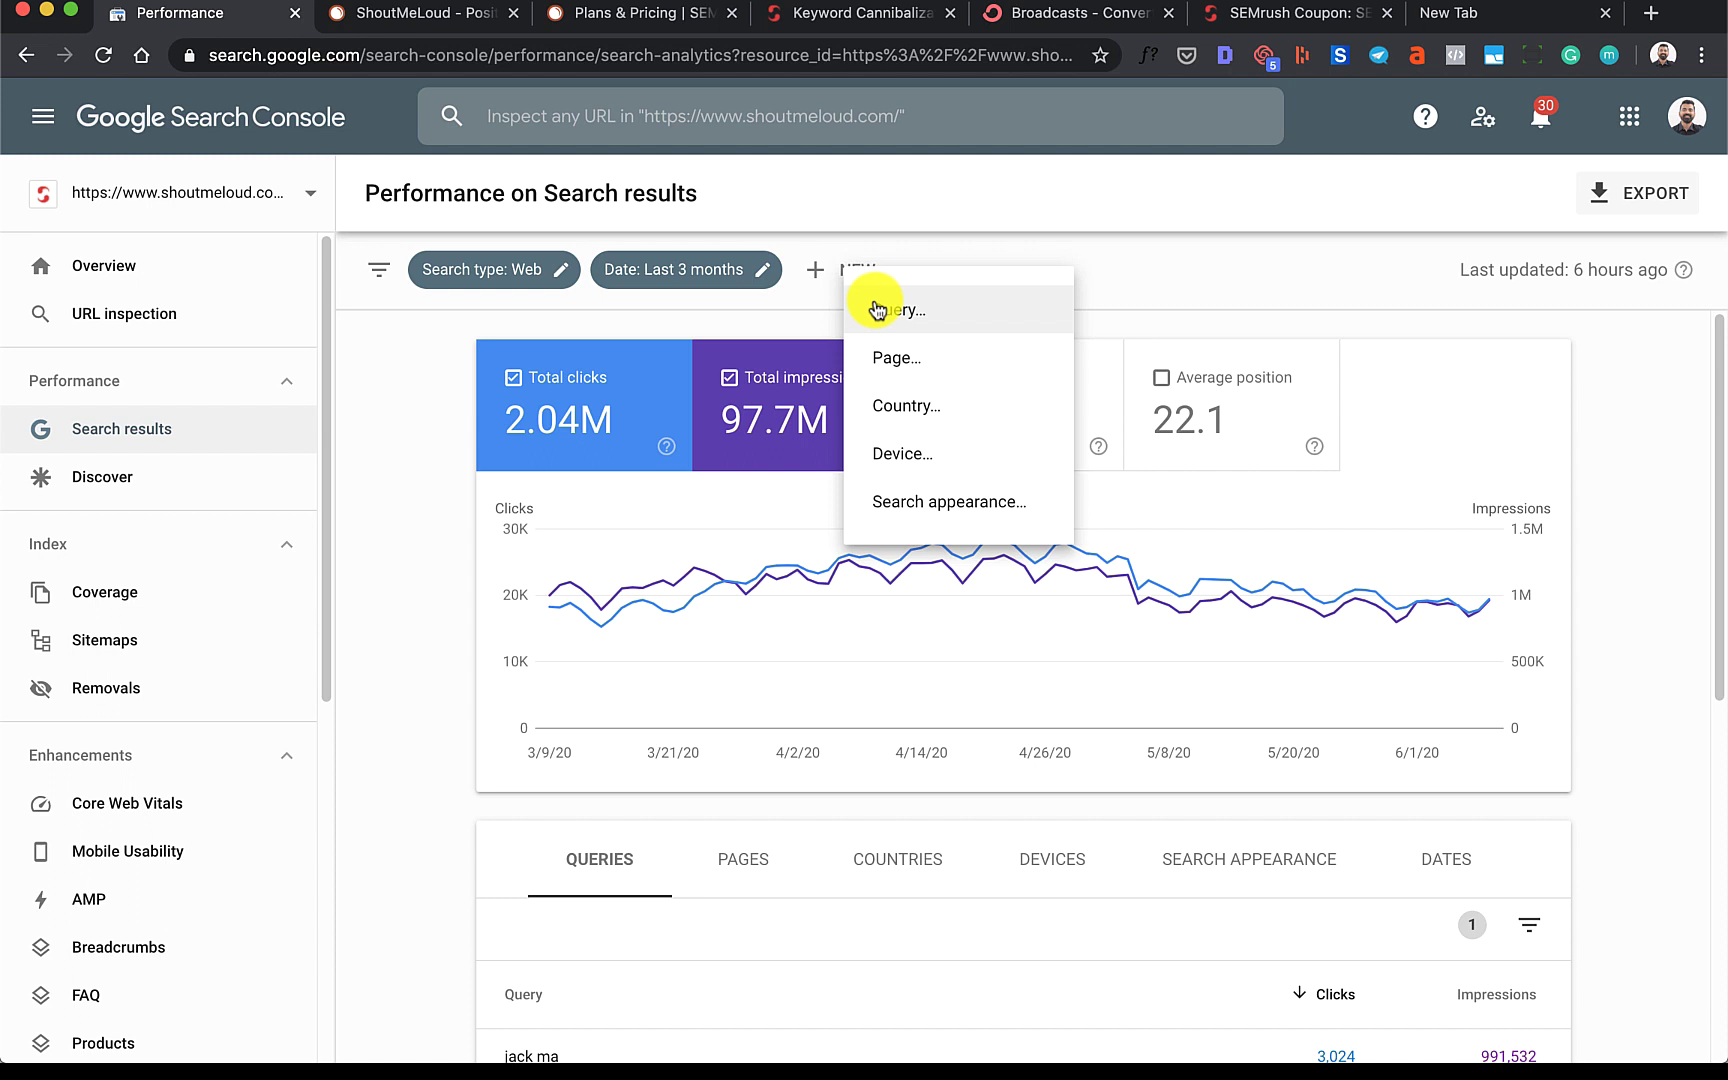
Filter Search Console queries to those containing 'amazon', showing 500 rows per page
{"action": "left_click", "coordinate": [877, 309]}
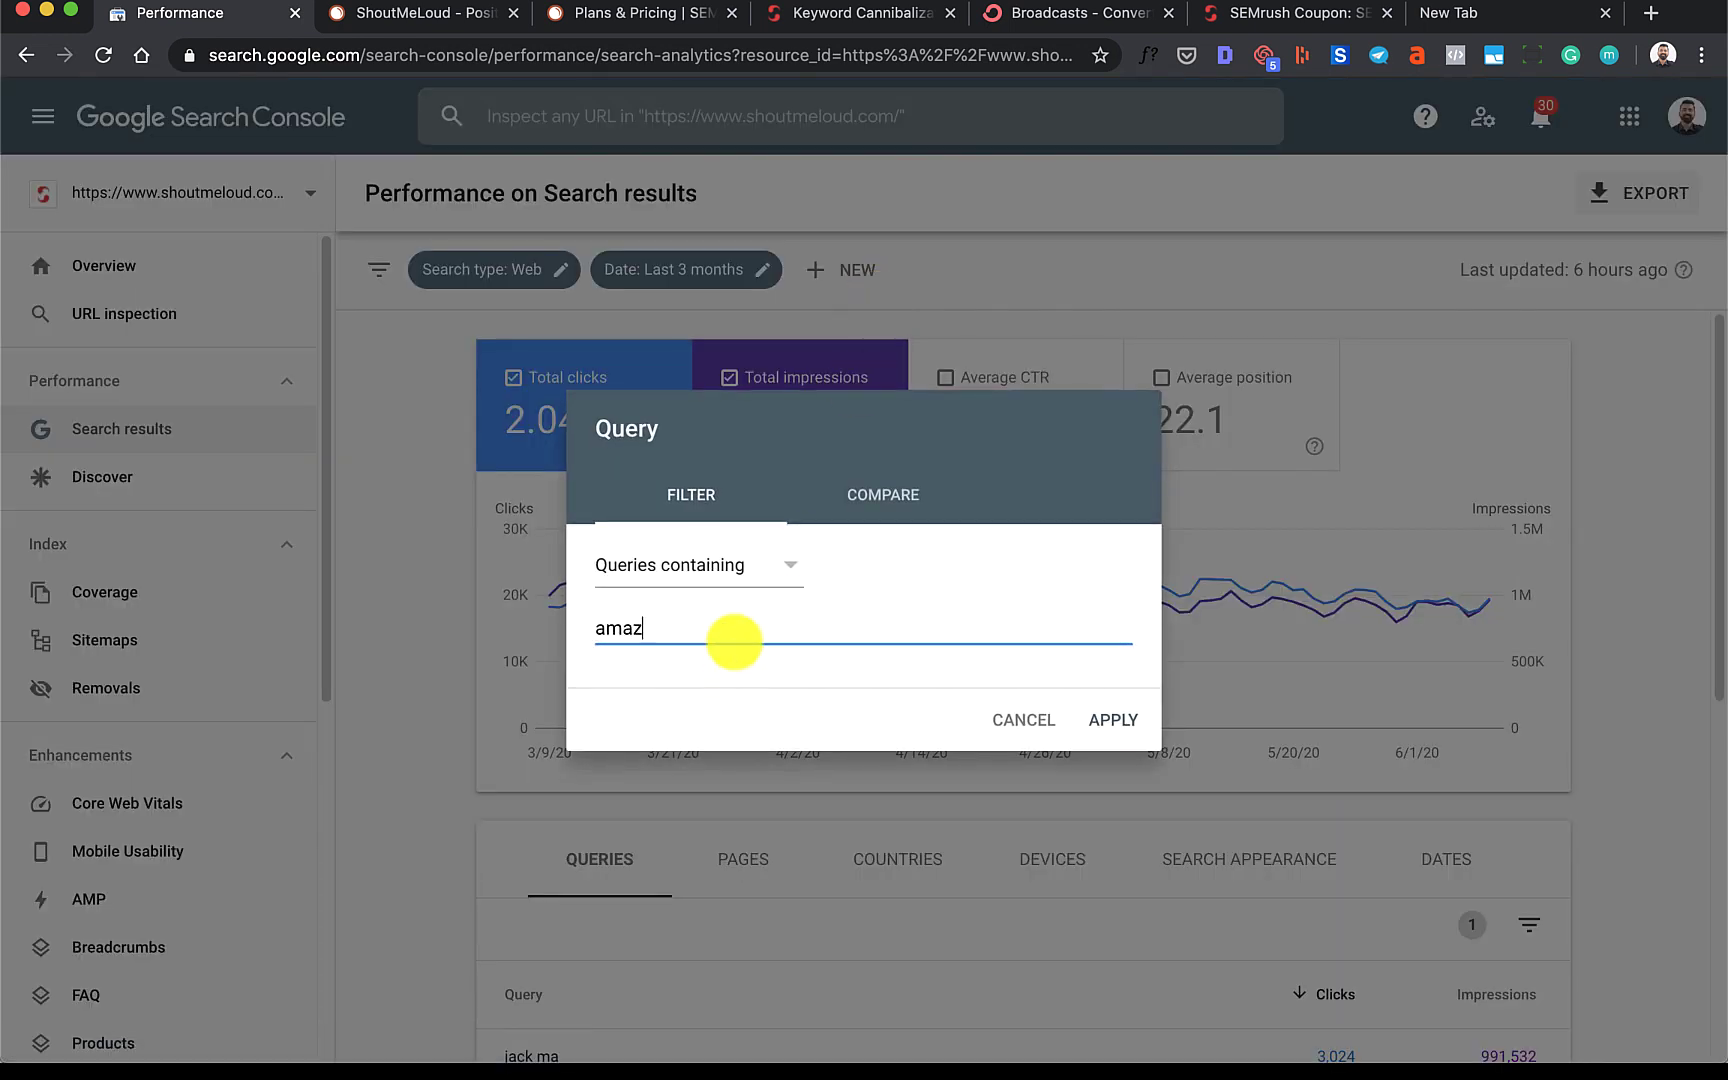
{"action": "left_click", "coordinate": [1110, 720]}
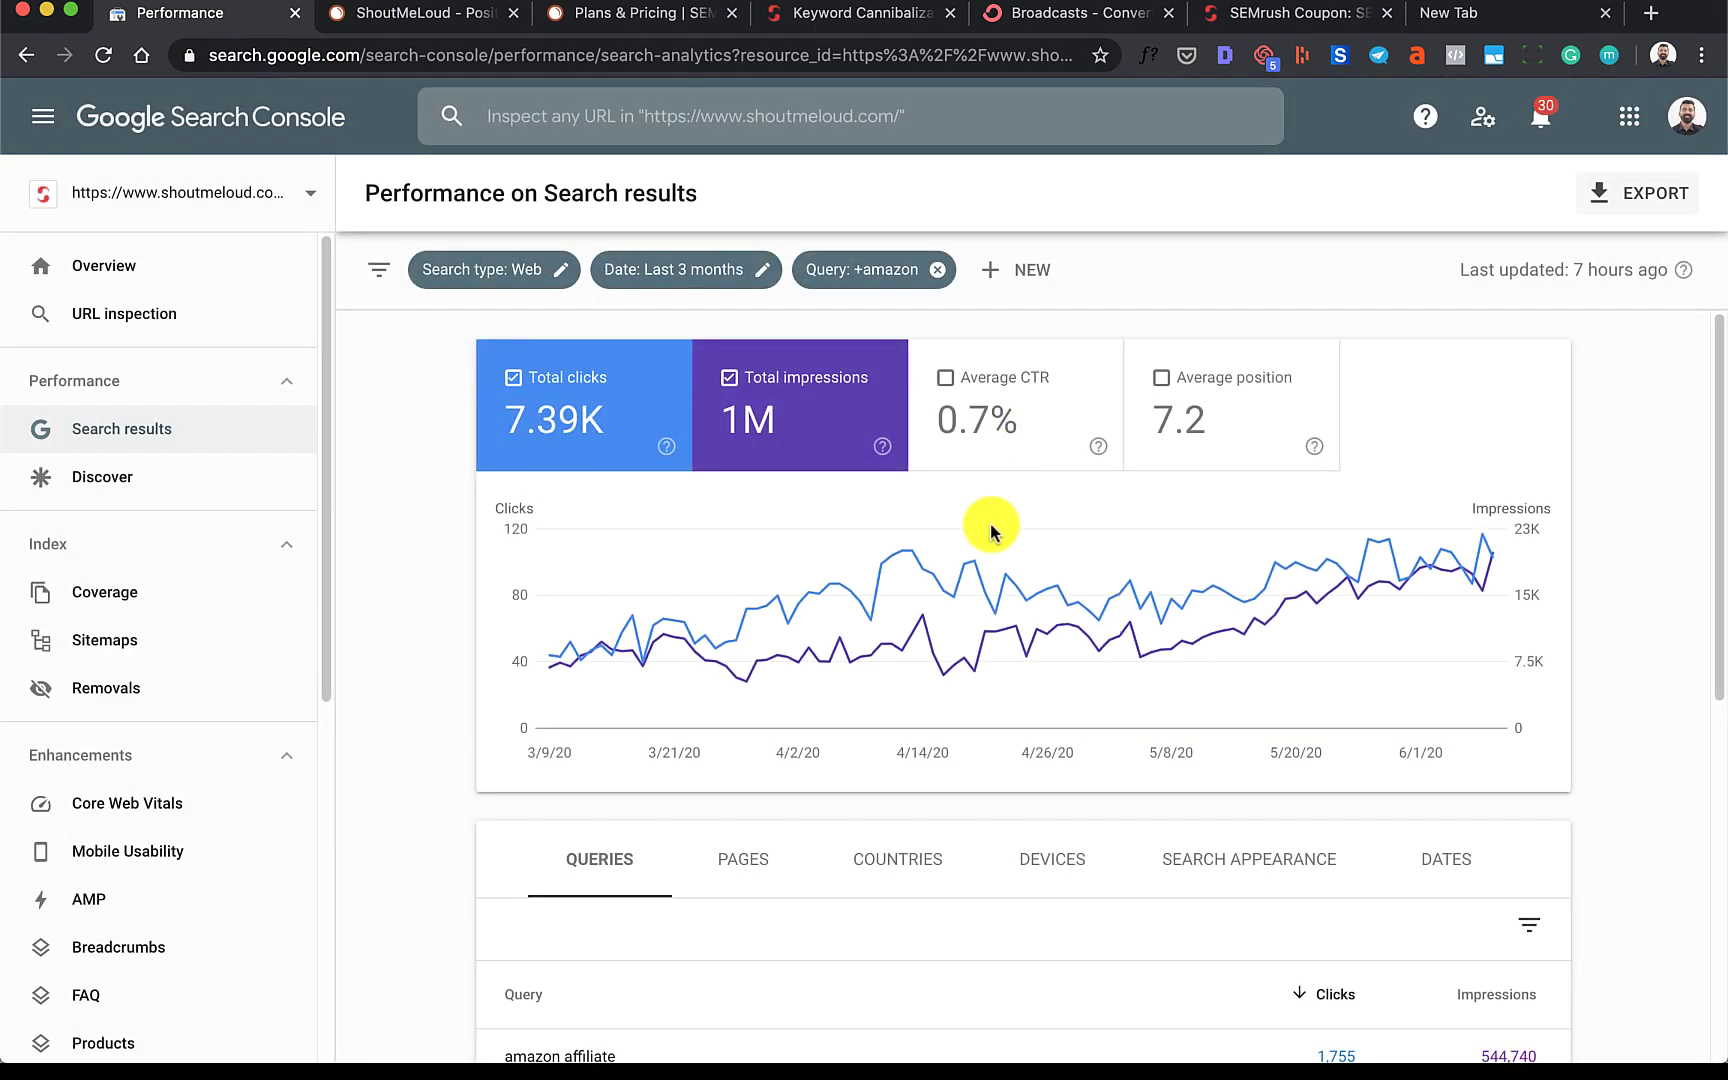
{"action": "scroll", "coordinate": [910, 760], "scroll_direction": "down", "scroll_amount": 7}
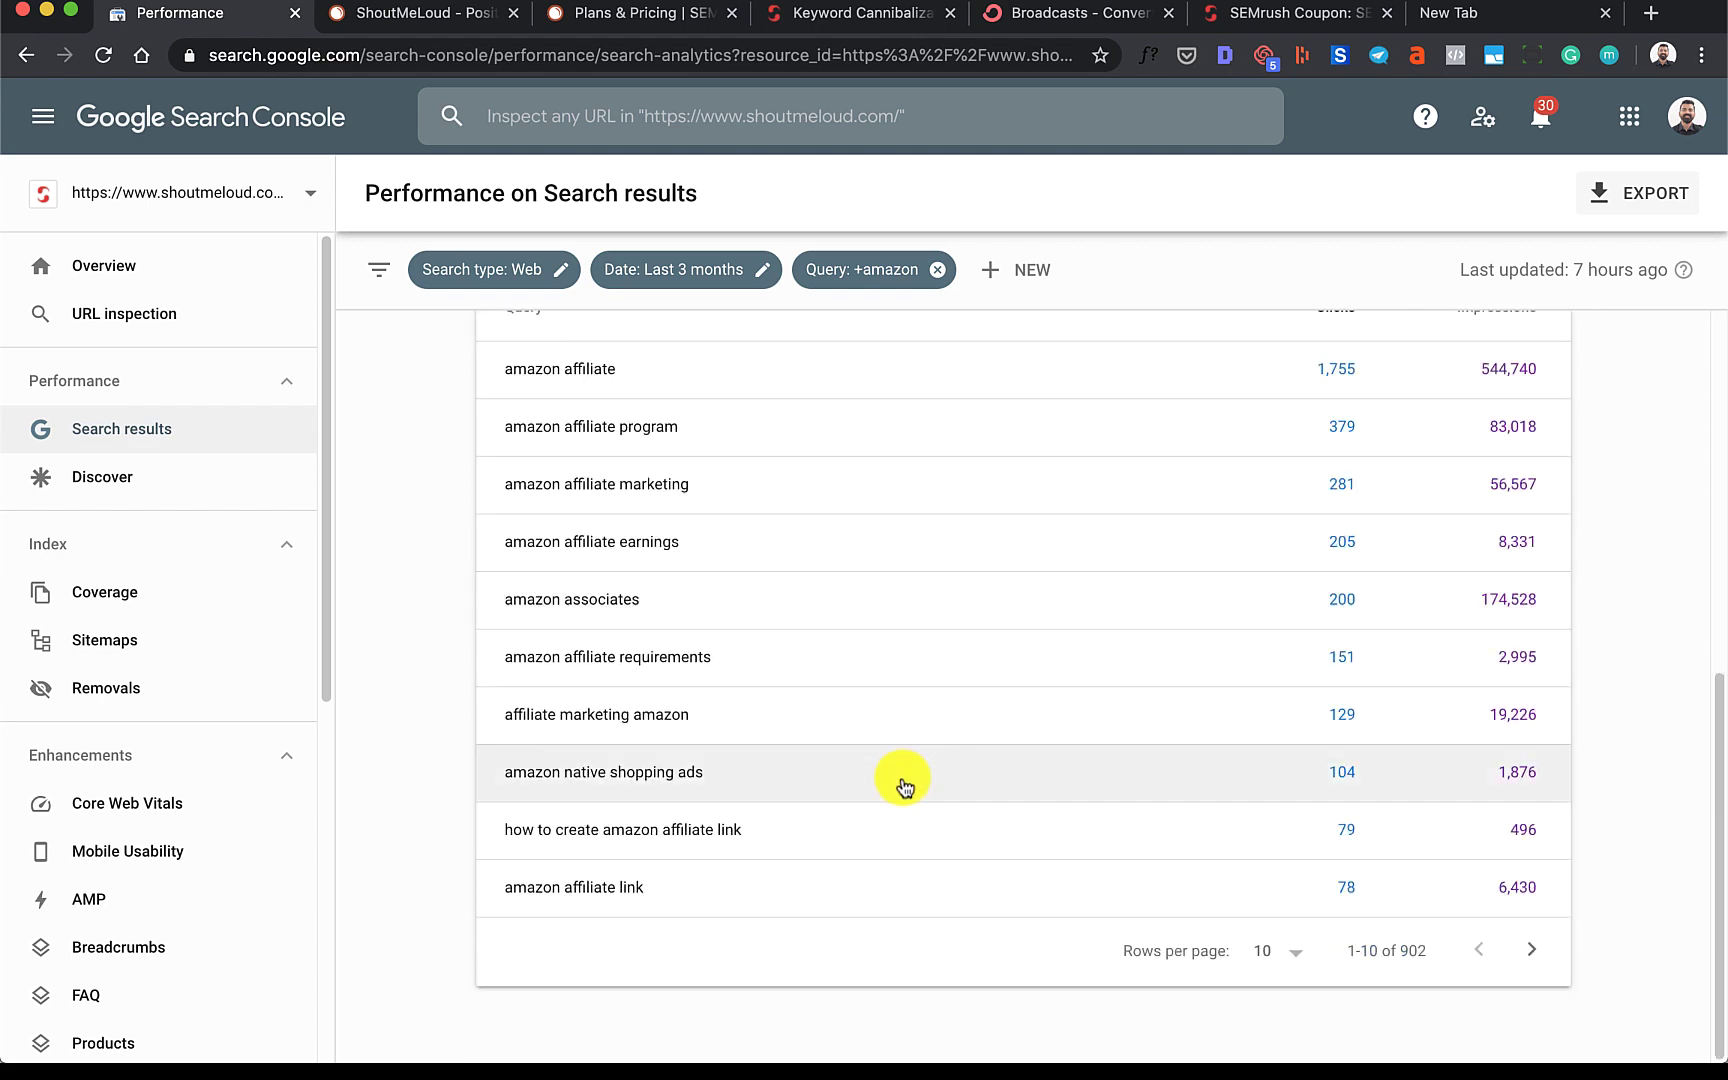
{"action": "left_click", "coordinate": [1280, 950]}
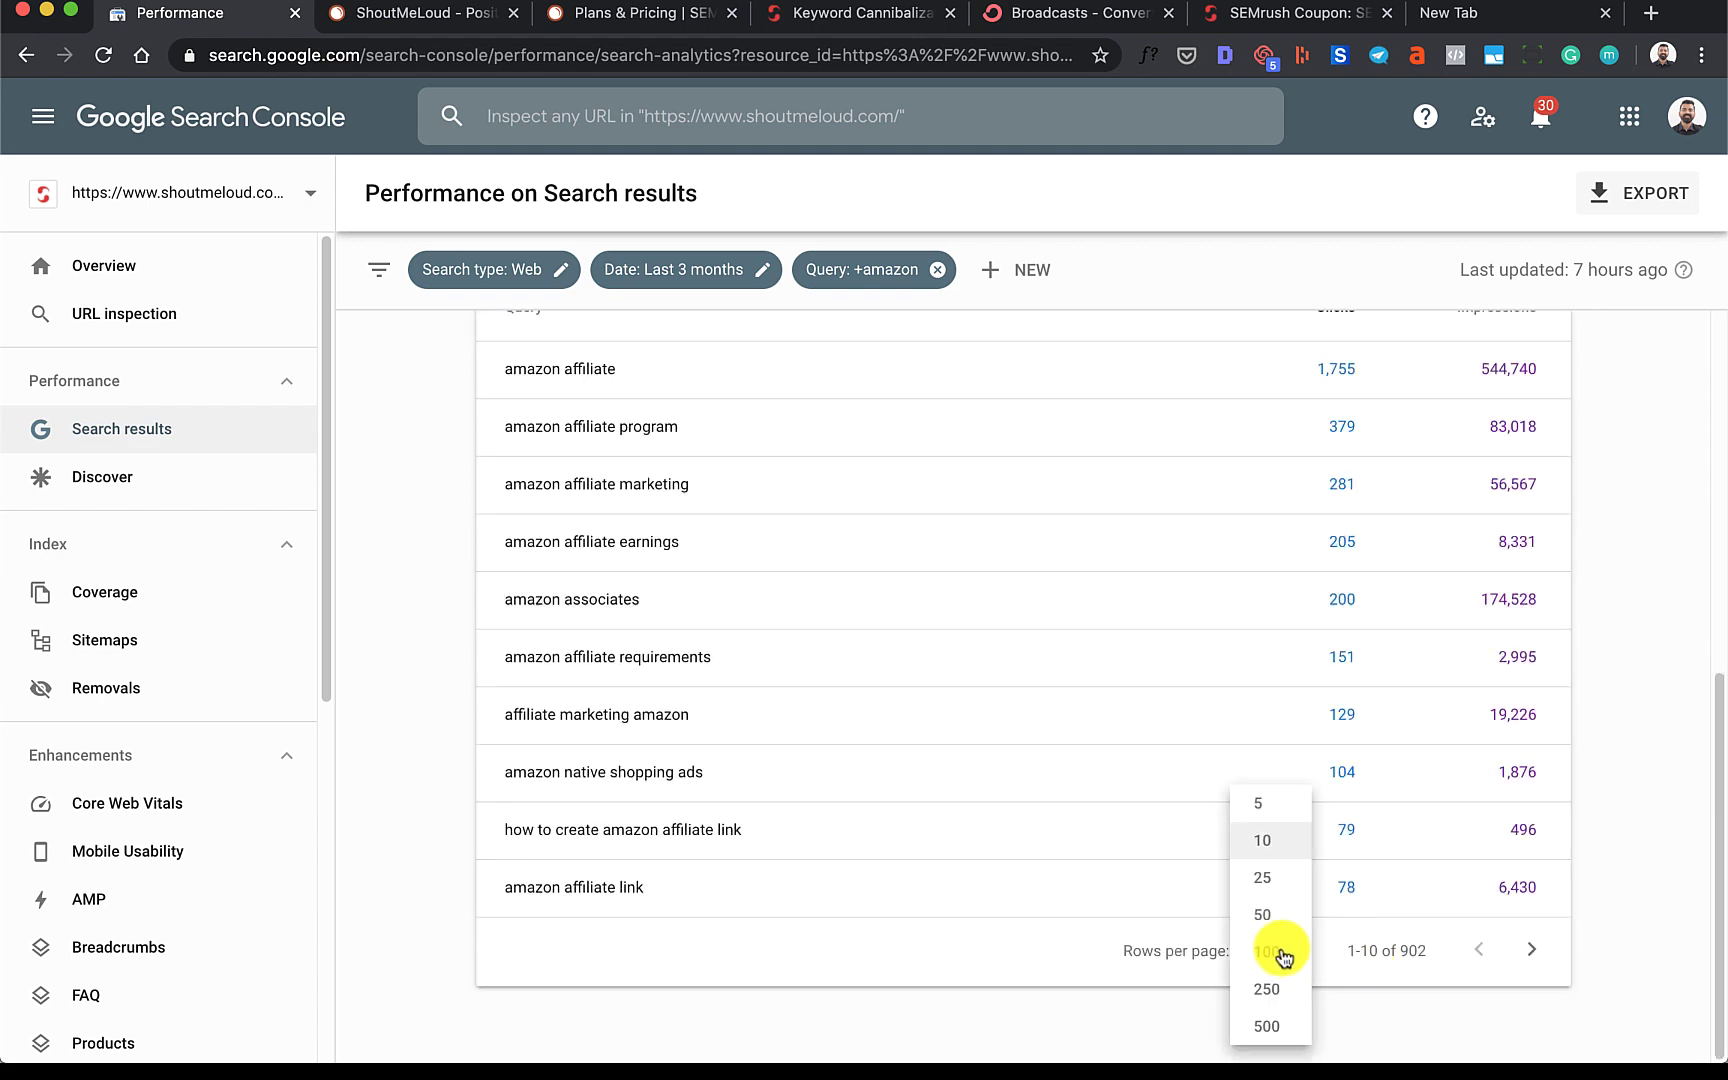
{"action": "left_click", "coordinate": [1258, 1025]}
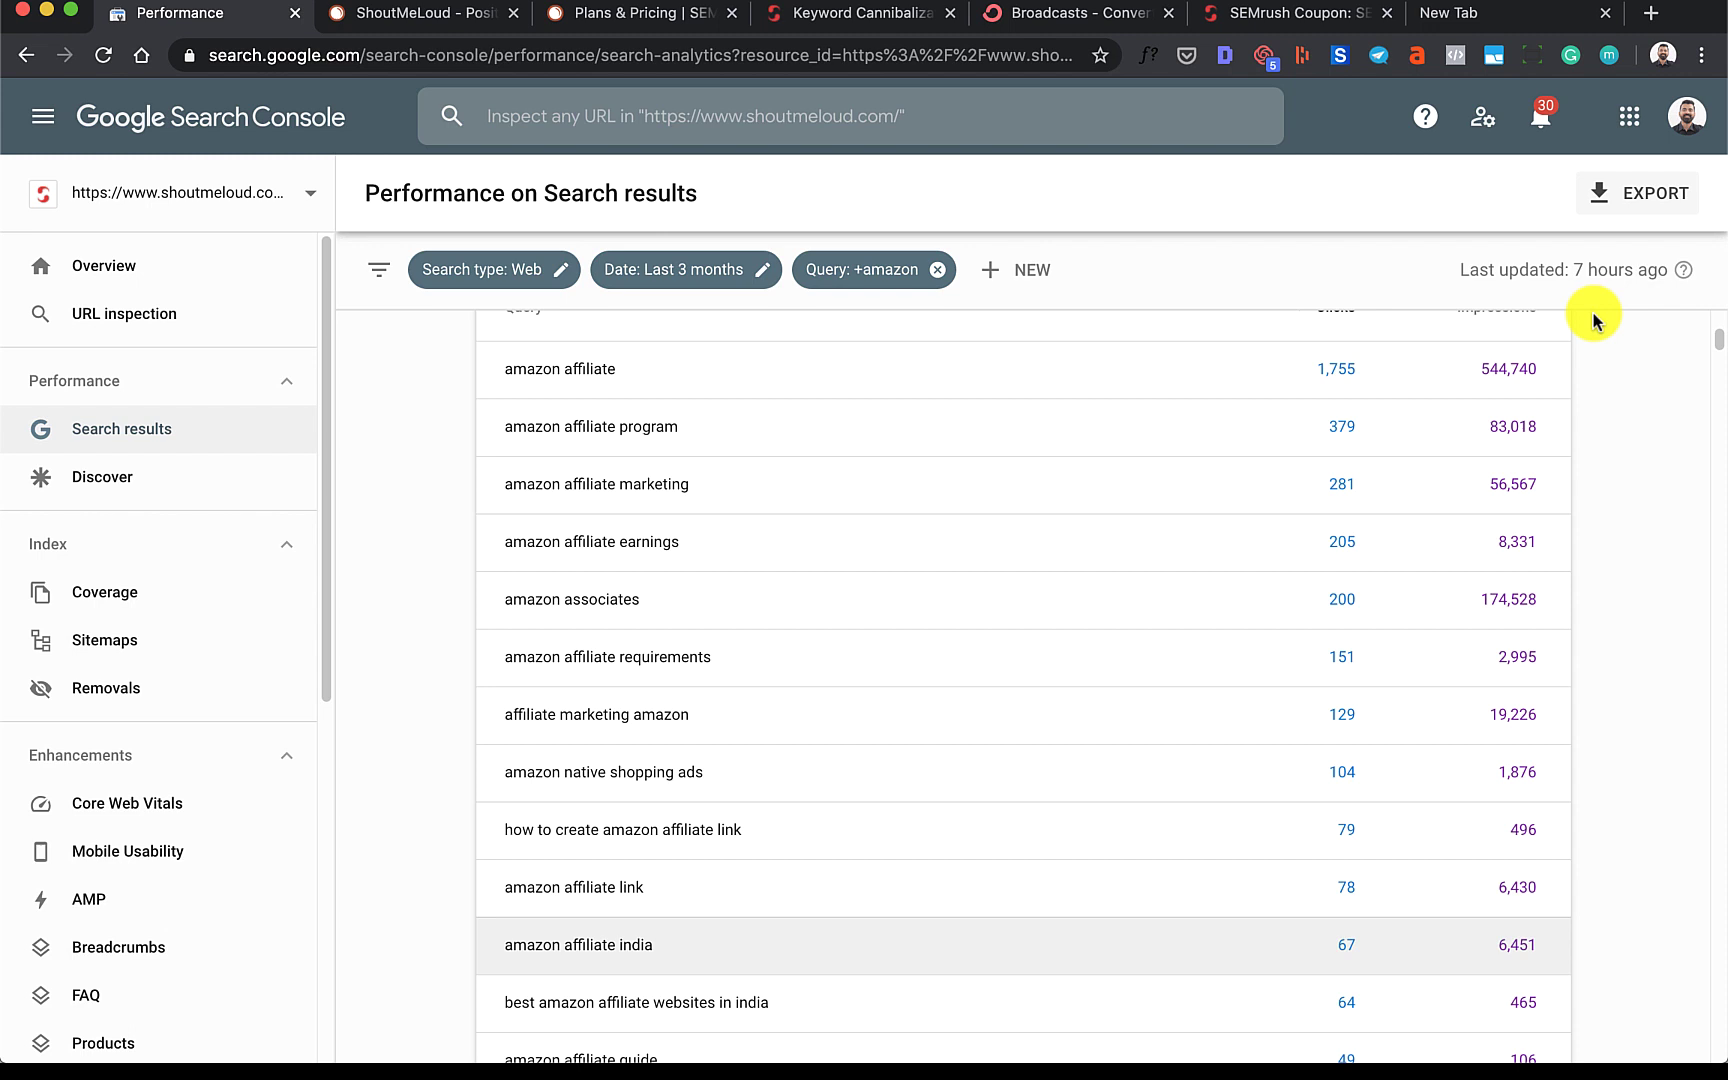
Download the 902 filtered queries as a CSV file
{"action": "left_click", "coordinate": [1647, 197]}
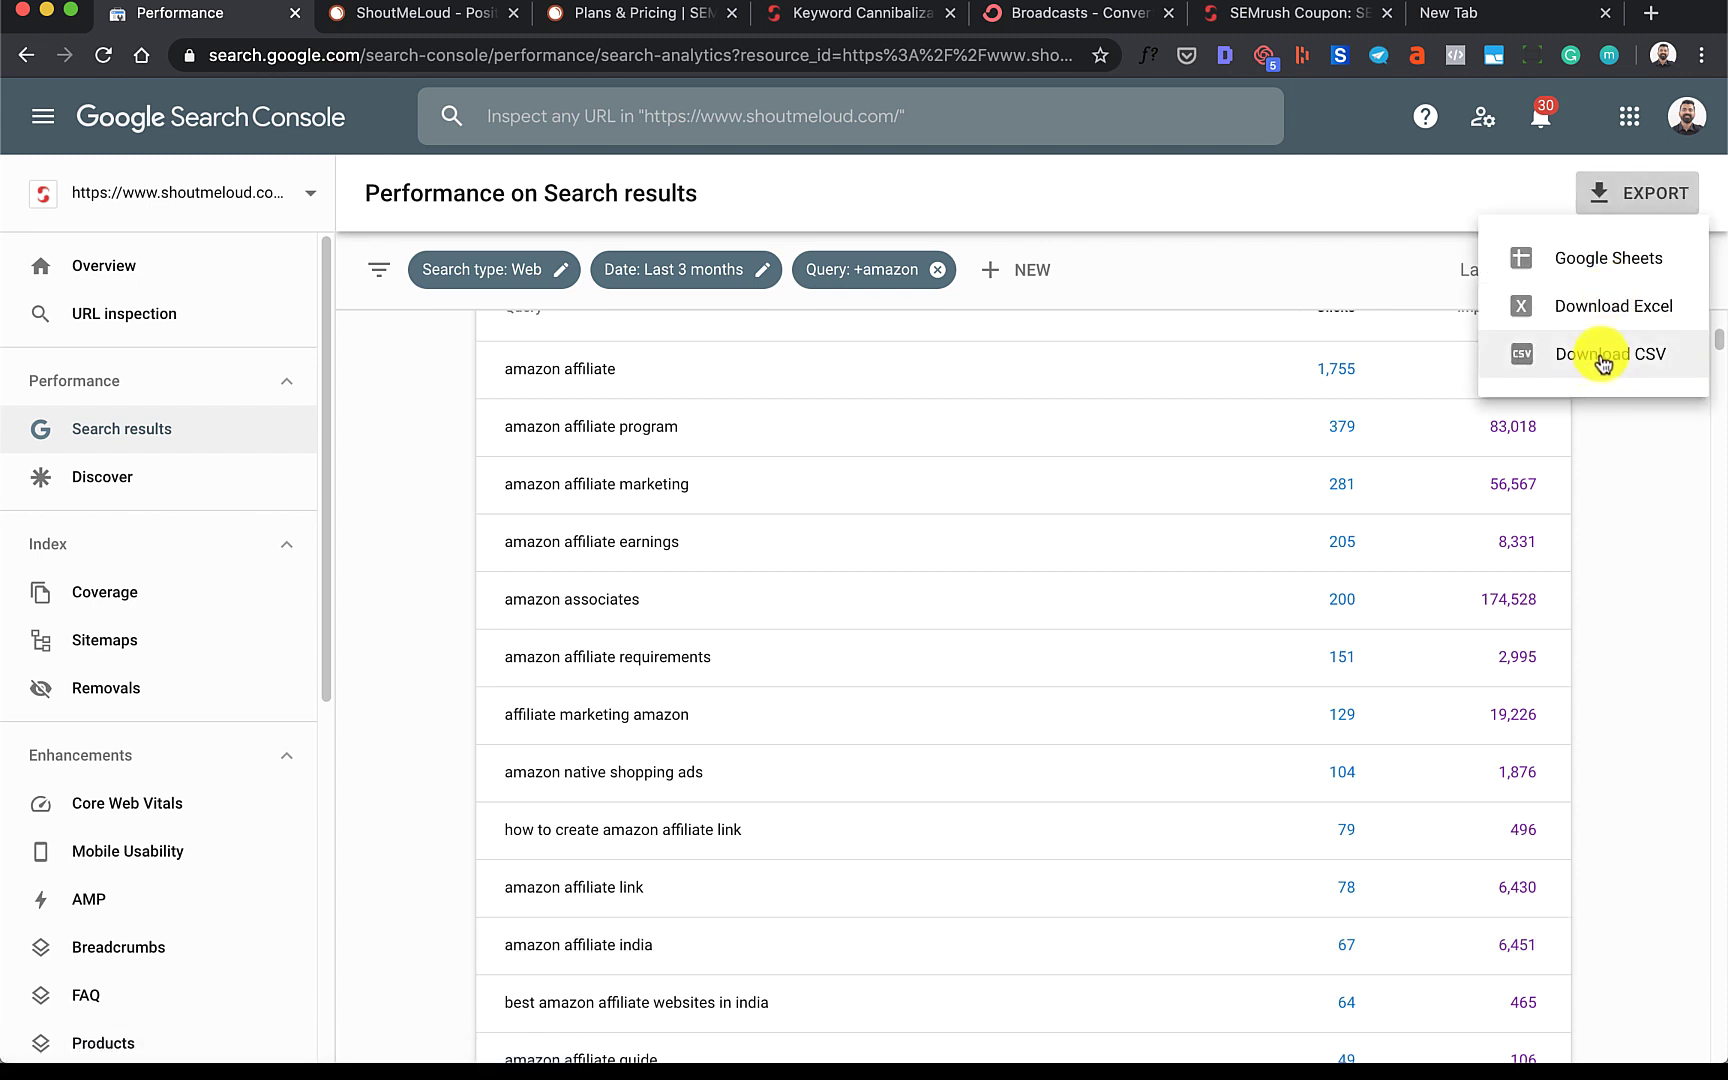
{"action": "left_click", "coordinate": [1603, 356]}
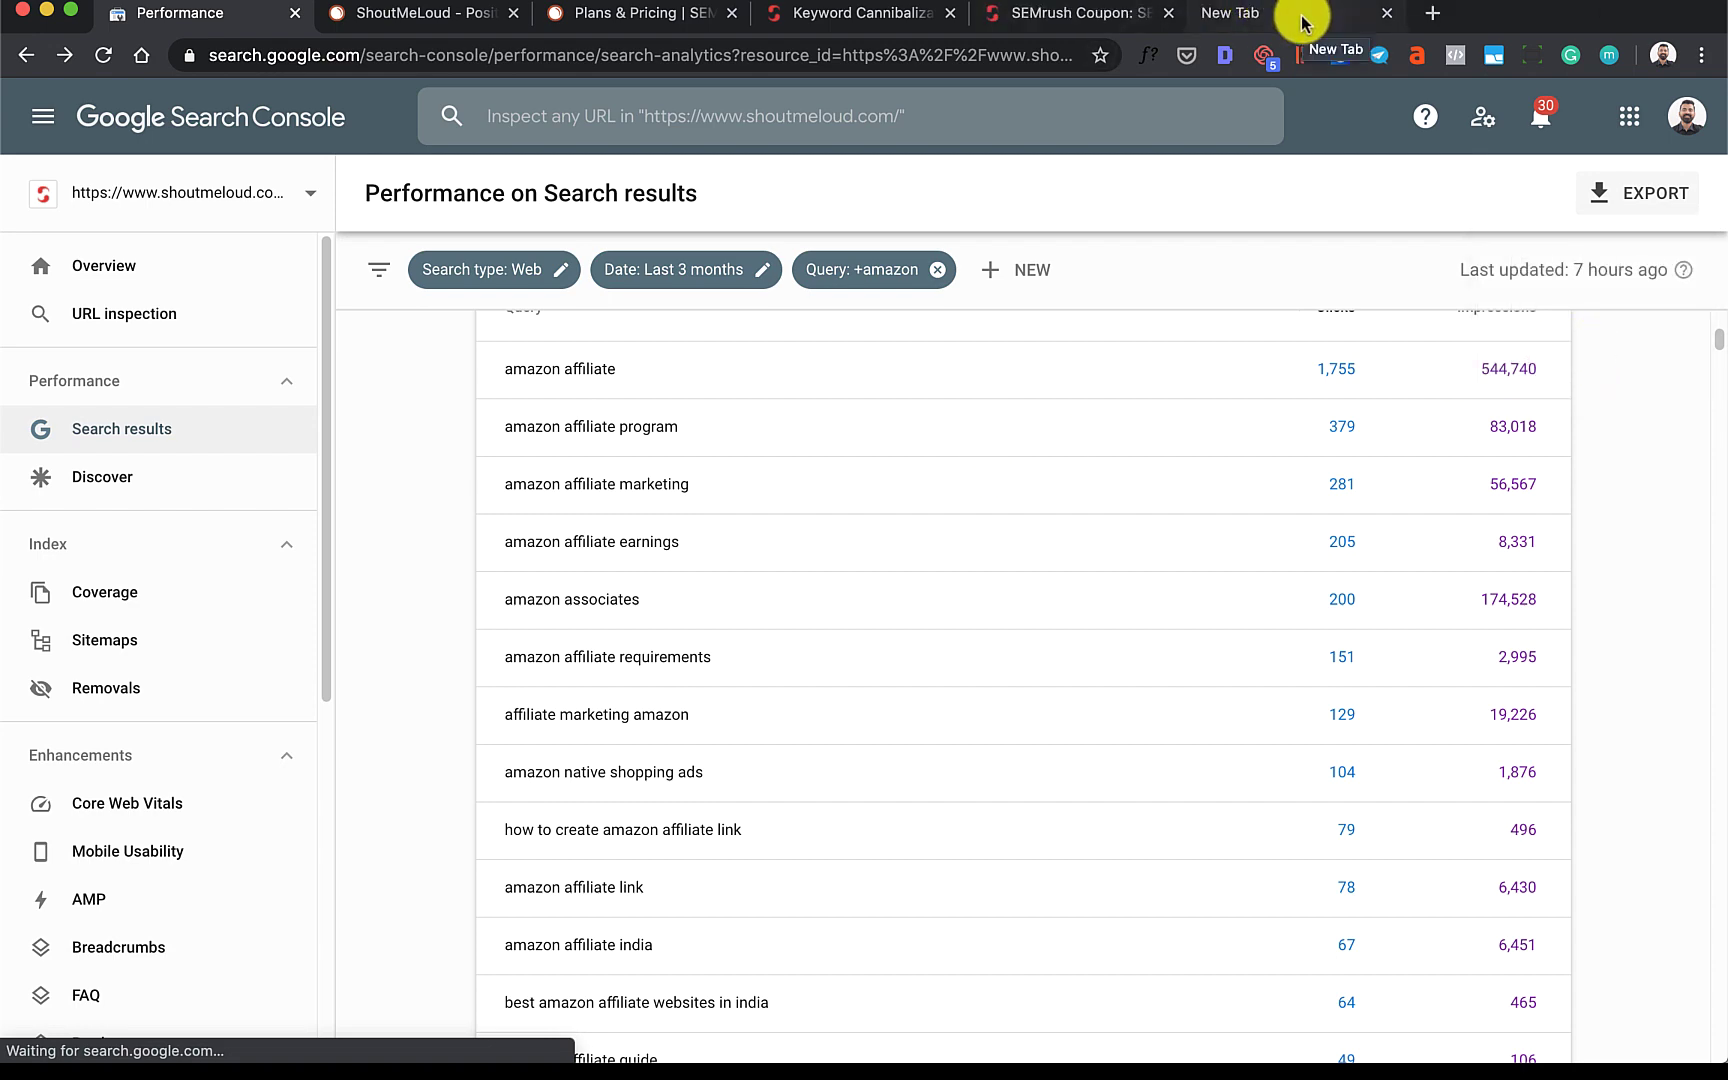
{"action": "left_click", "coordinate": [1302, 22]}
Create a new spreadsheet via gsheets.new and begin a file upload import
{"action": "left_click", "coordinate": [648, 54]}
{"action": "type", "text": "g"}
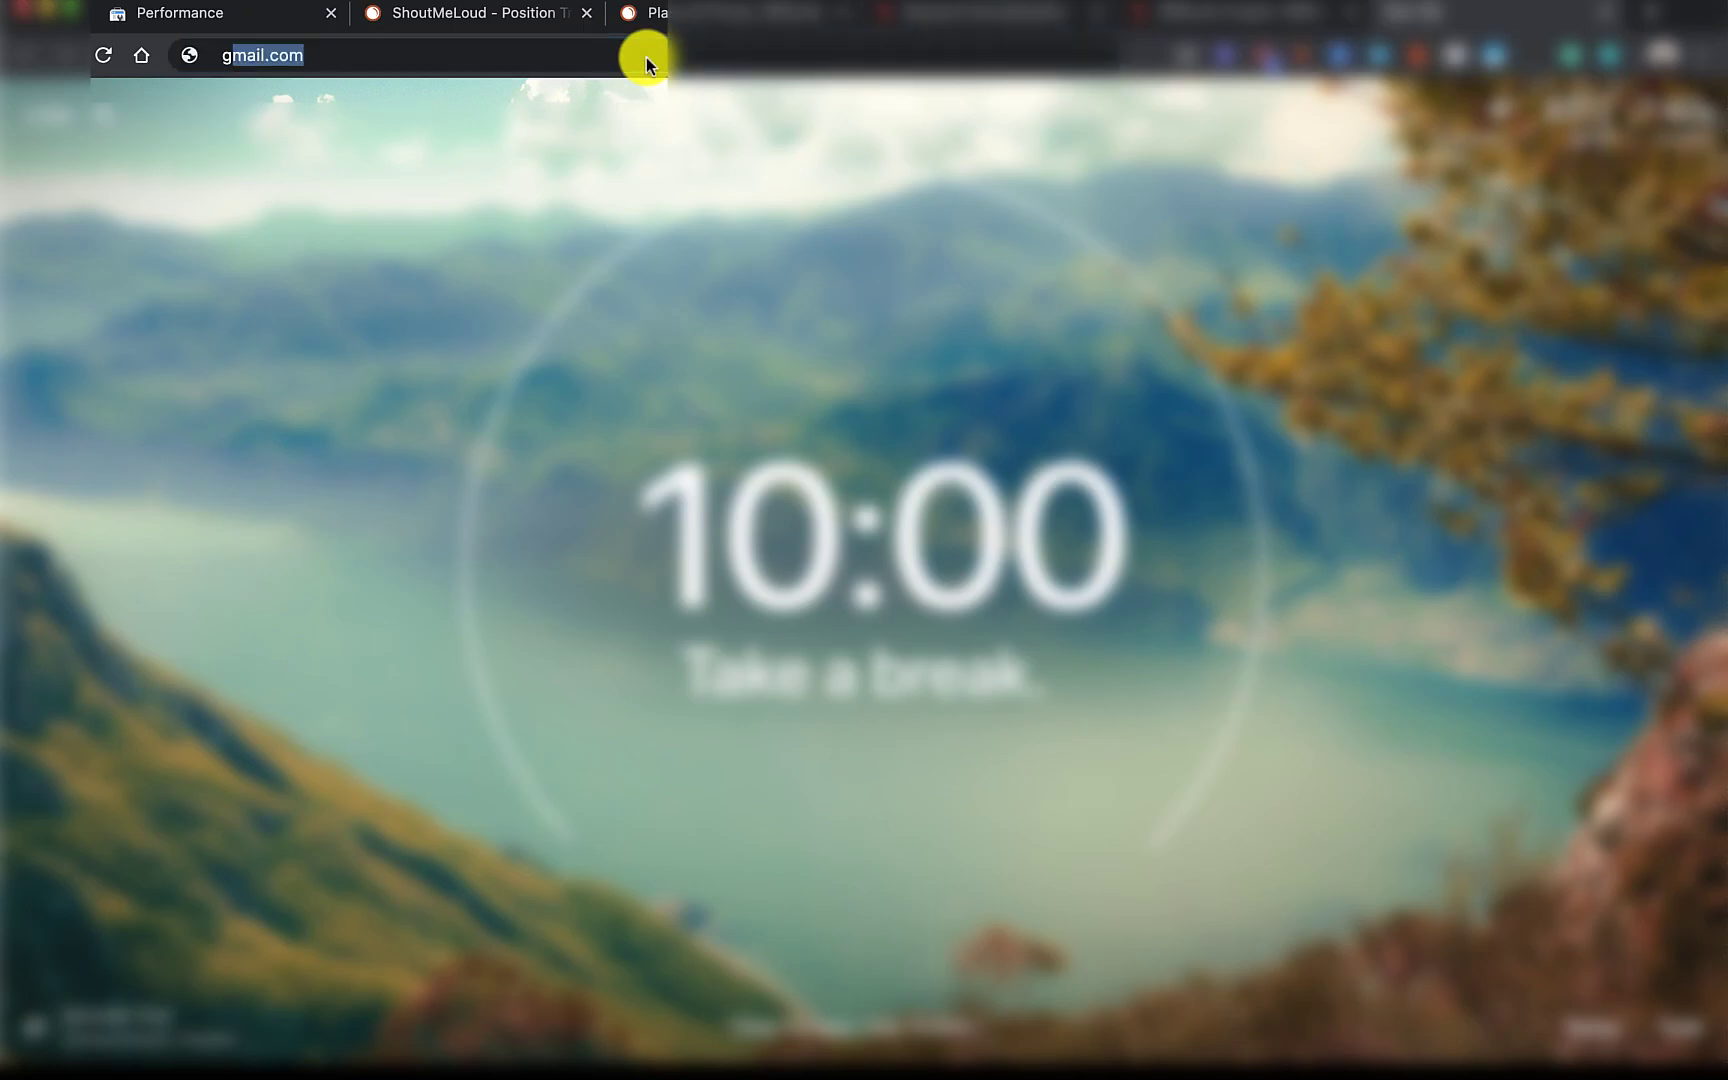
{"action": "type", "text": "sheets.new"}
{"action": "key", "text": "Return"}
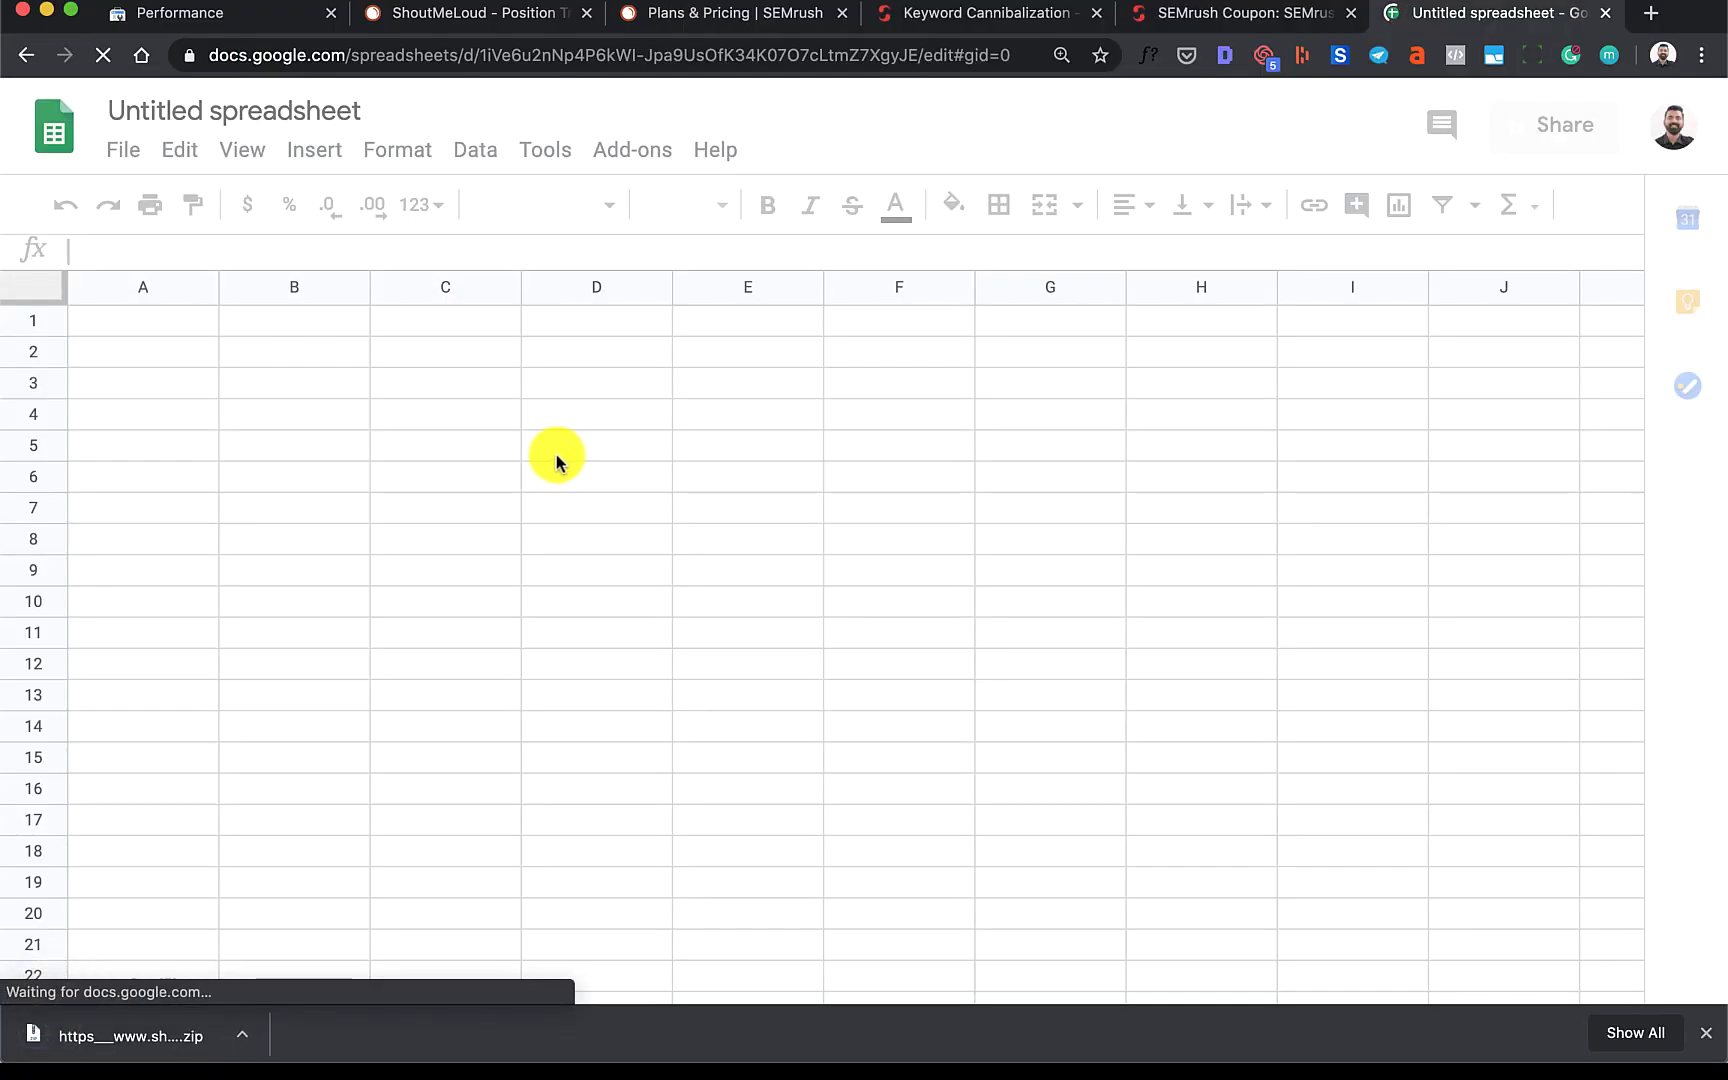
{"action": "left_click", "coordinate": [122, 152]}
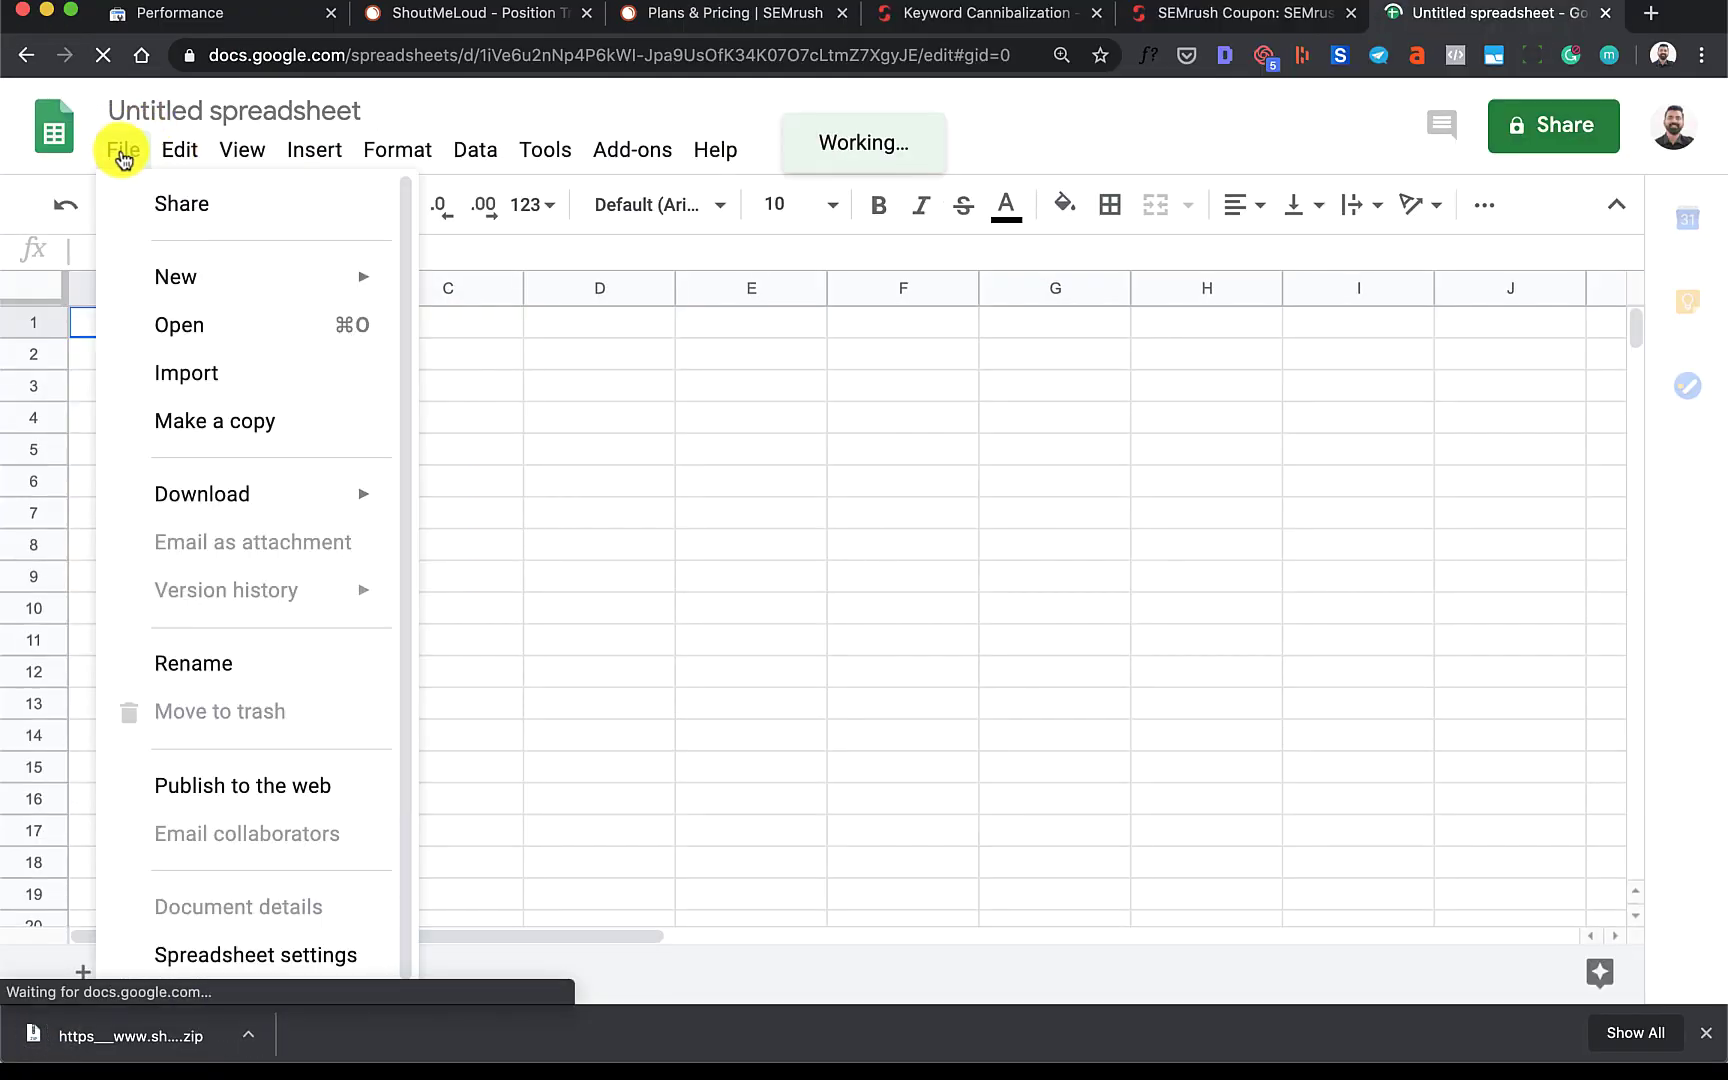
{"action": "left_click", "coordinate": [173, 374]}
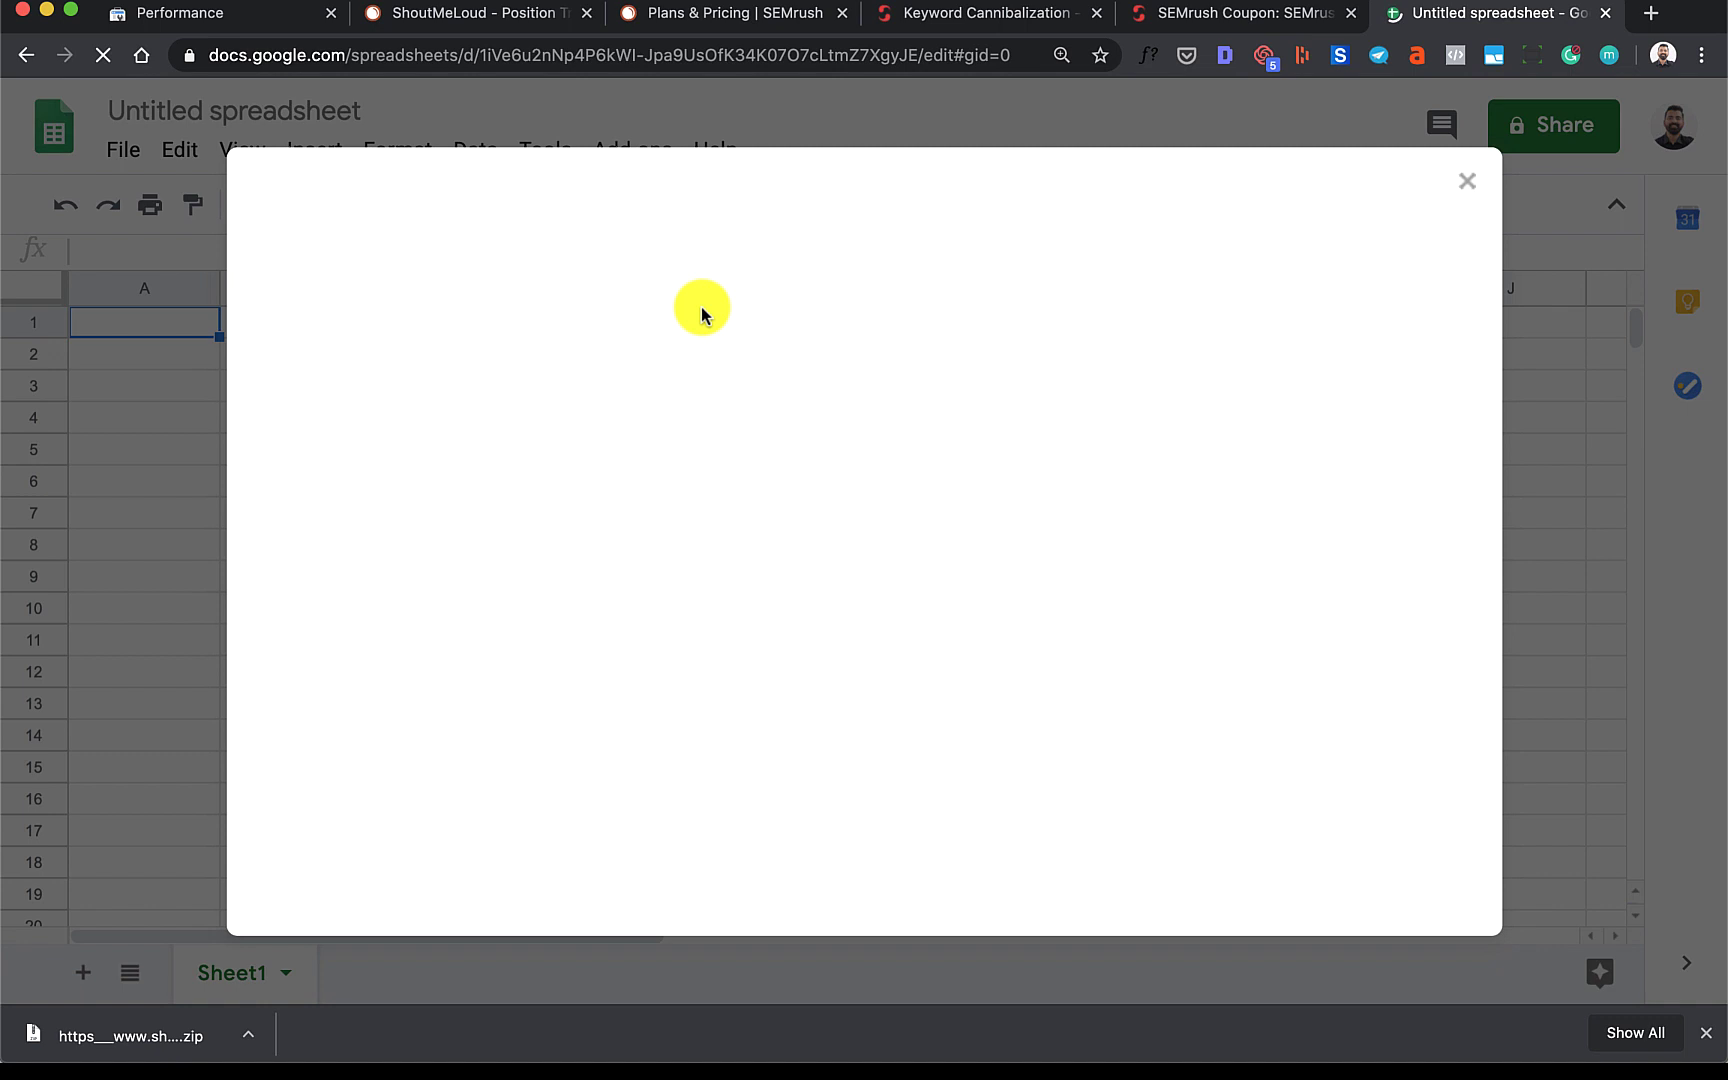
{"action": "left_click", "coordinate": [767, 264]}
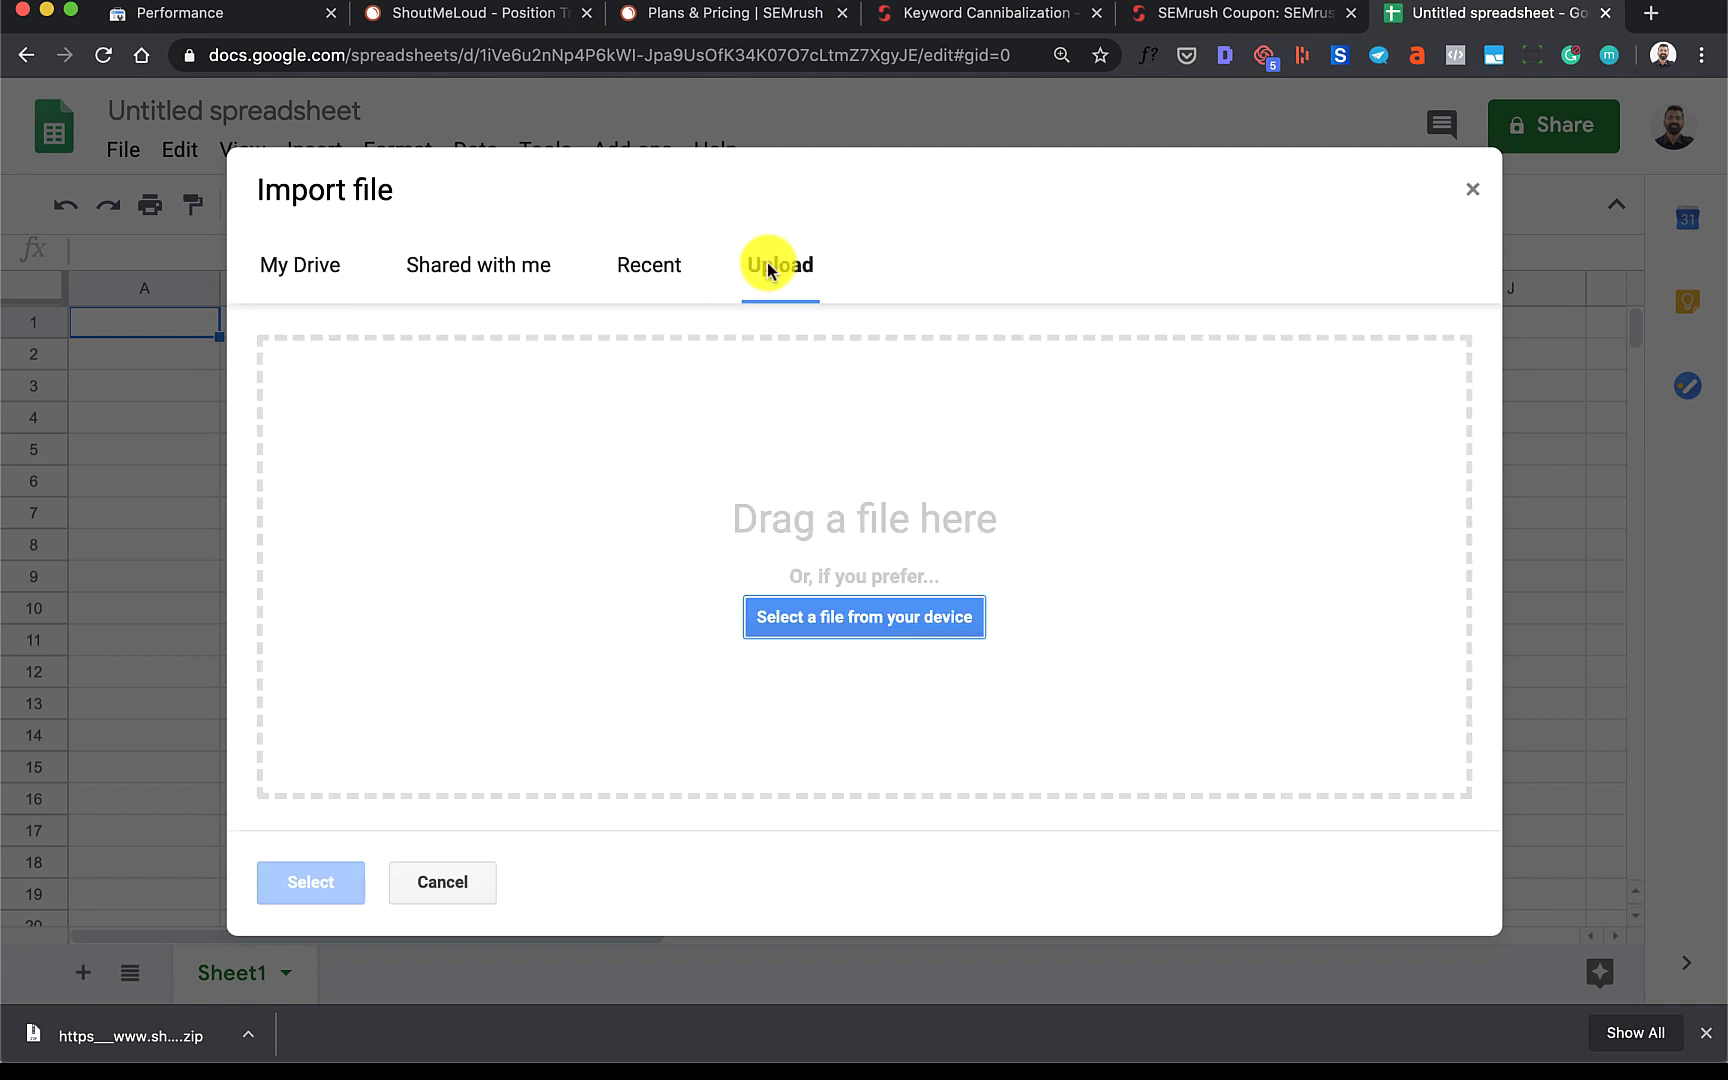
Recheck the amazon query filter in Search Console, then return to the import window
{"action": "left_click", "coordinate": [239, 14]}
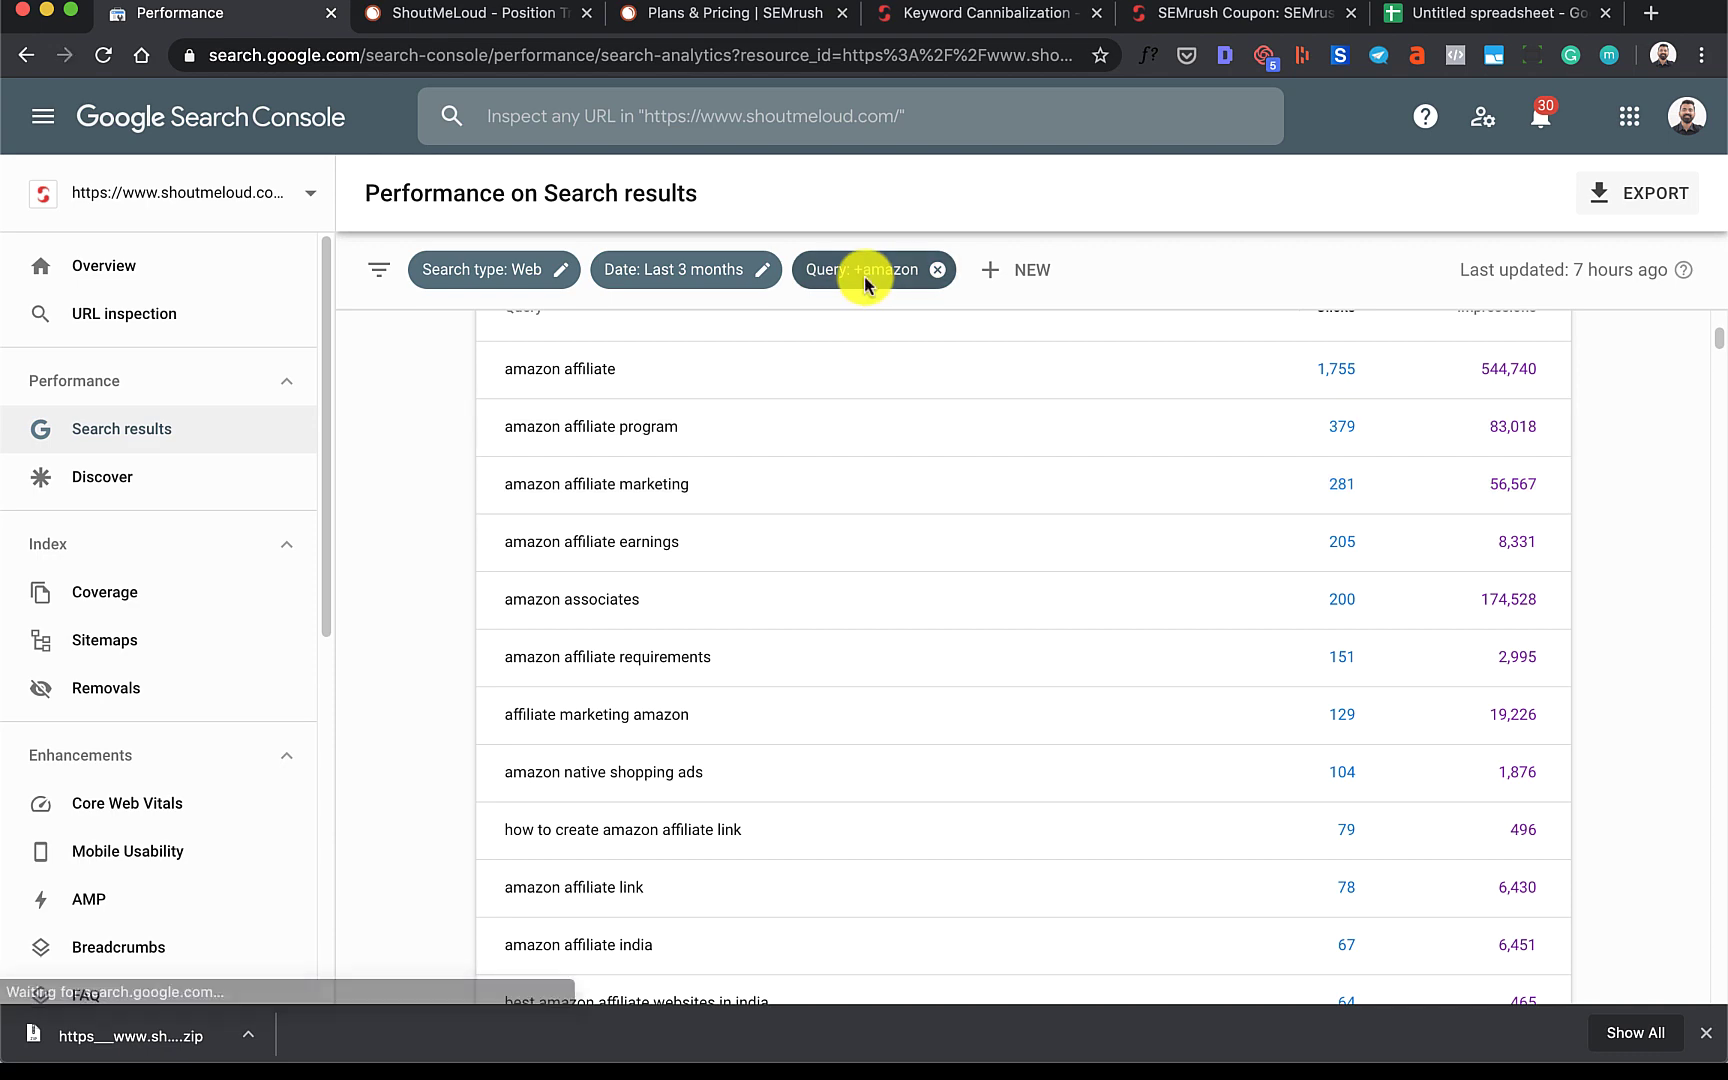
{"action": "left_click", "coordinate": [866, 285]}
{"action": "left_click", "coordinate": [1038, 700]}
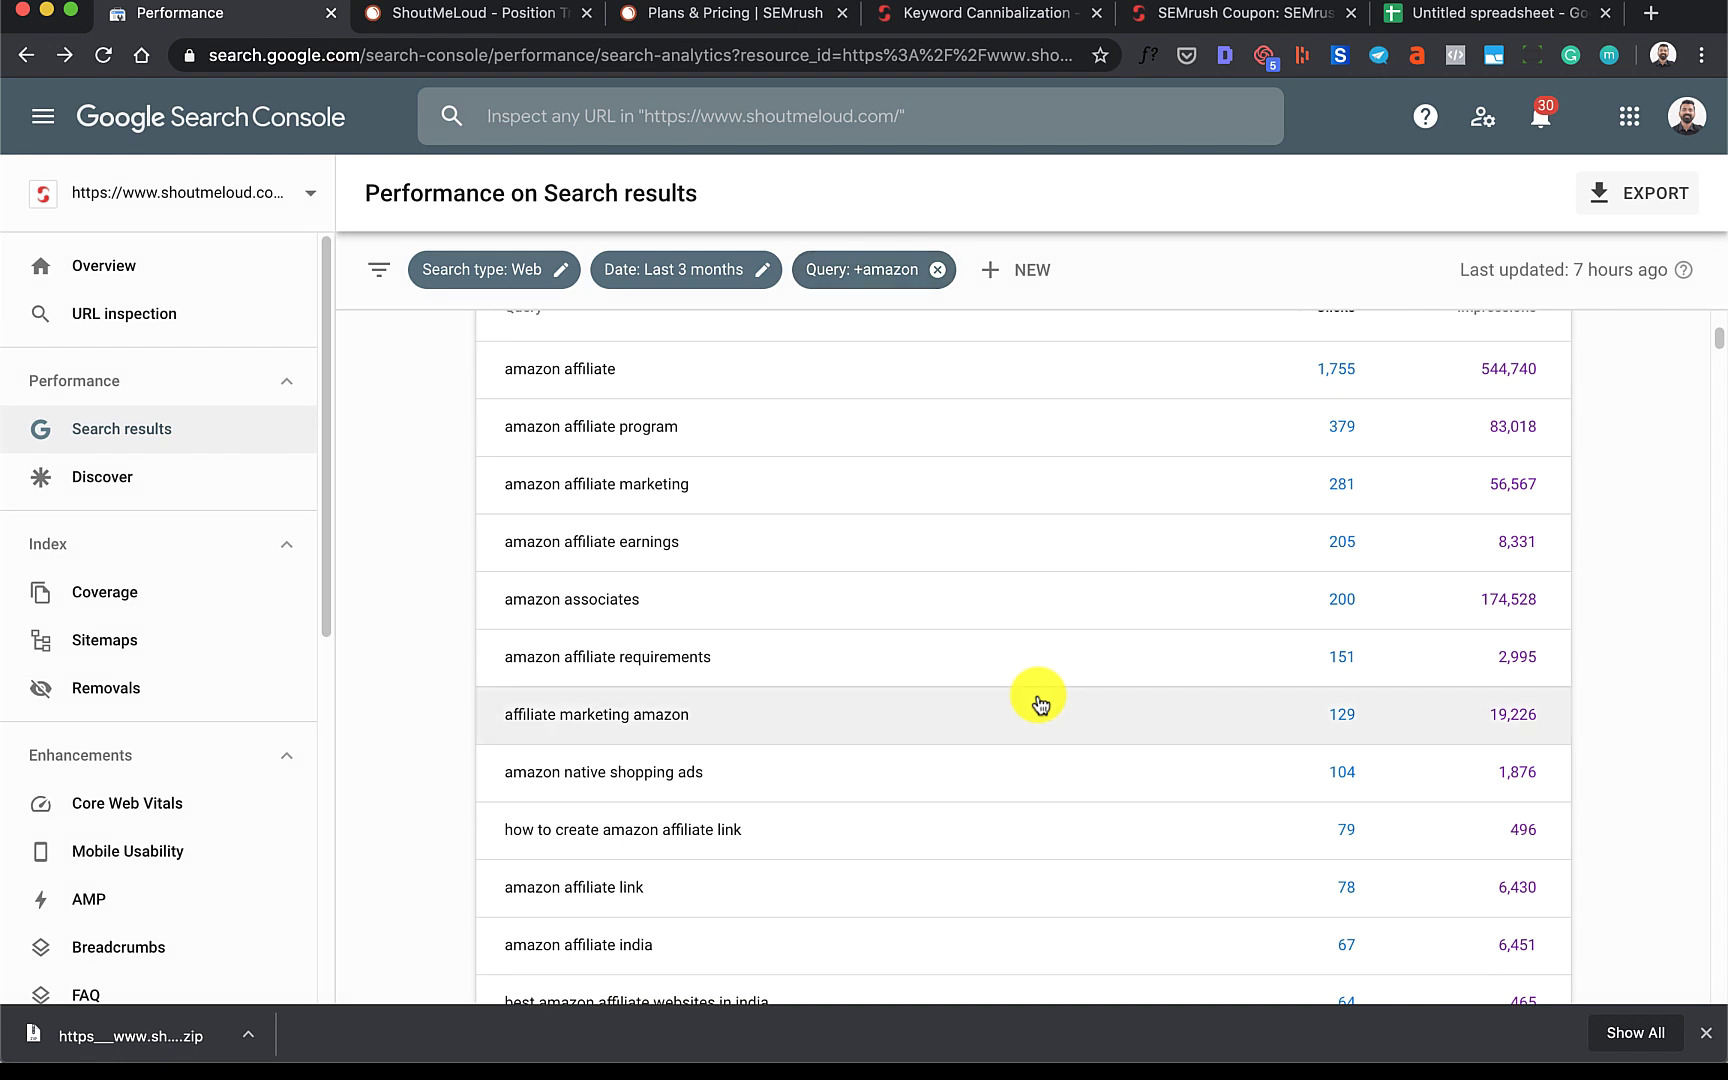
{"action": "left_click", "coordinate": [1470, 13]}
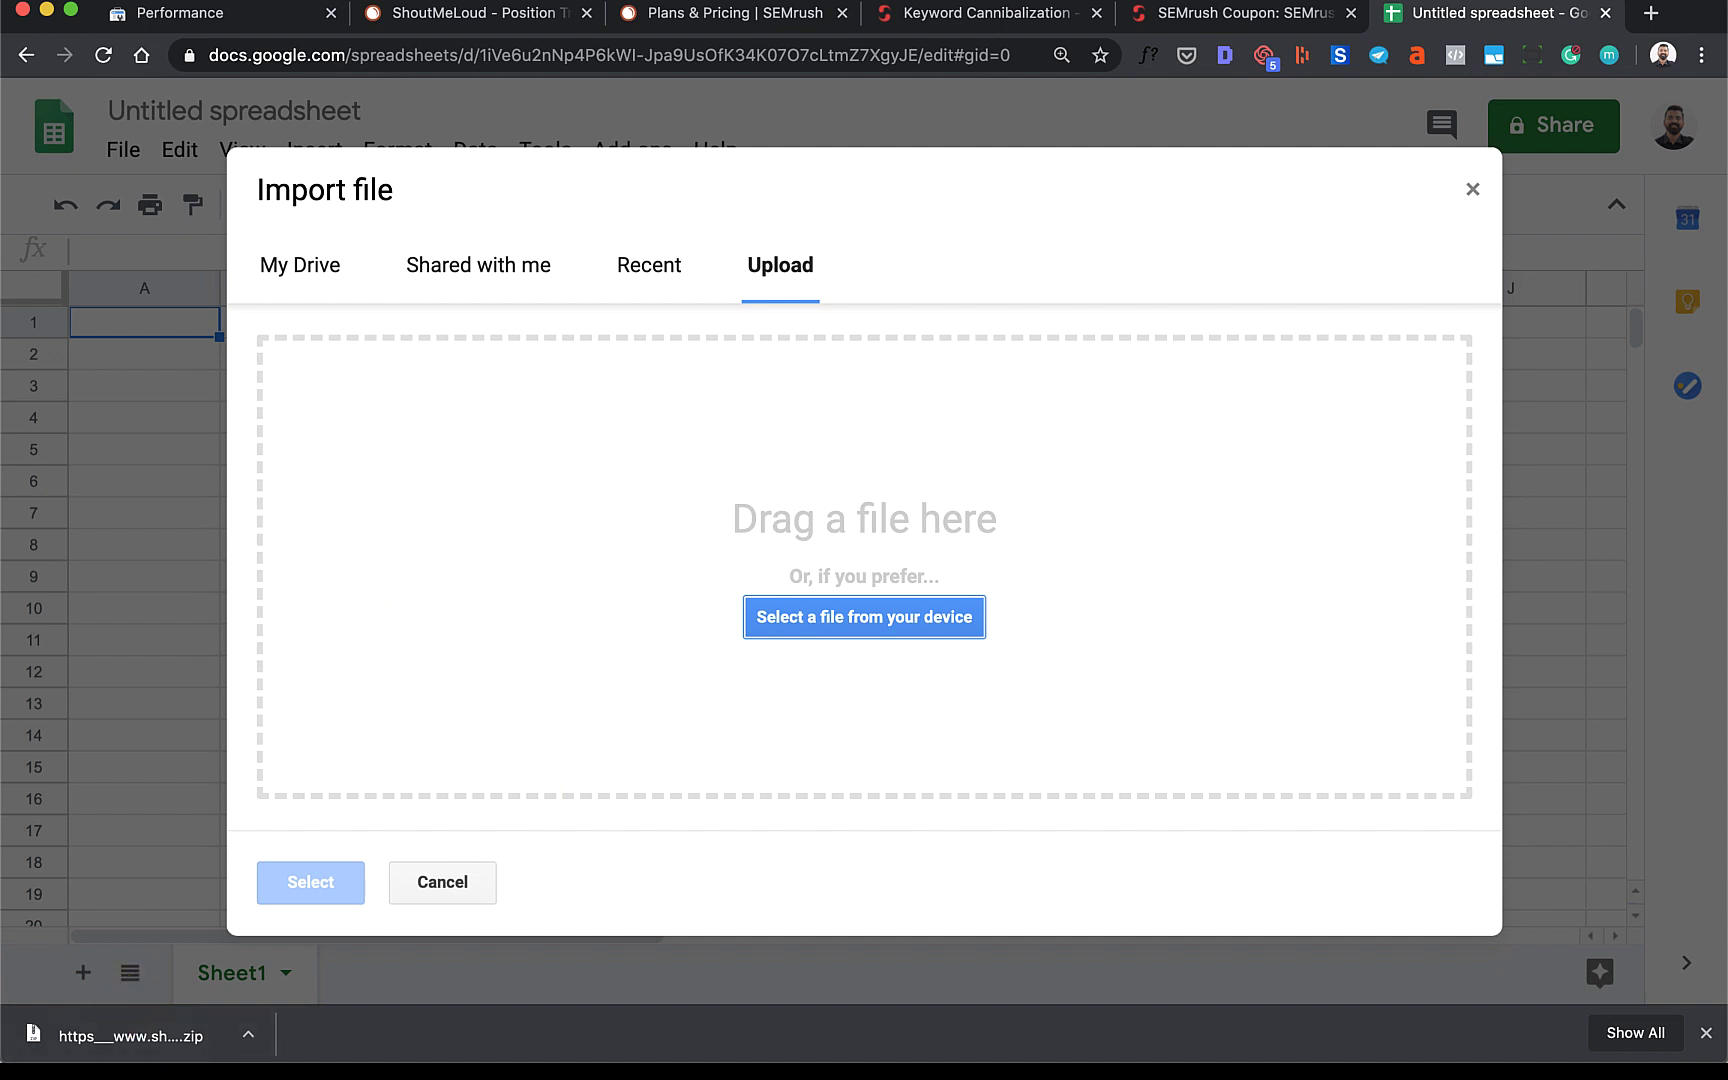
Import Queries.csv into the spreadsheet, replacing the current sheet
{"action": "left_click", "coordinate": [864, 616]}
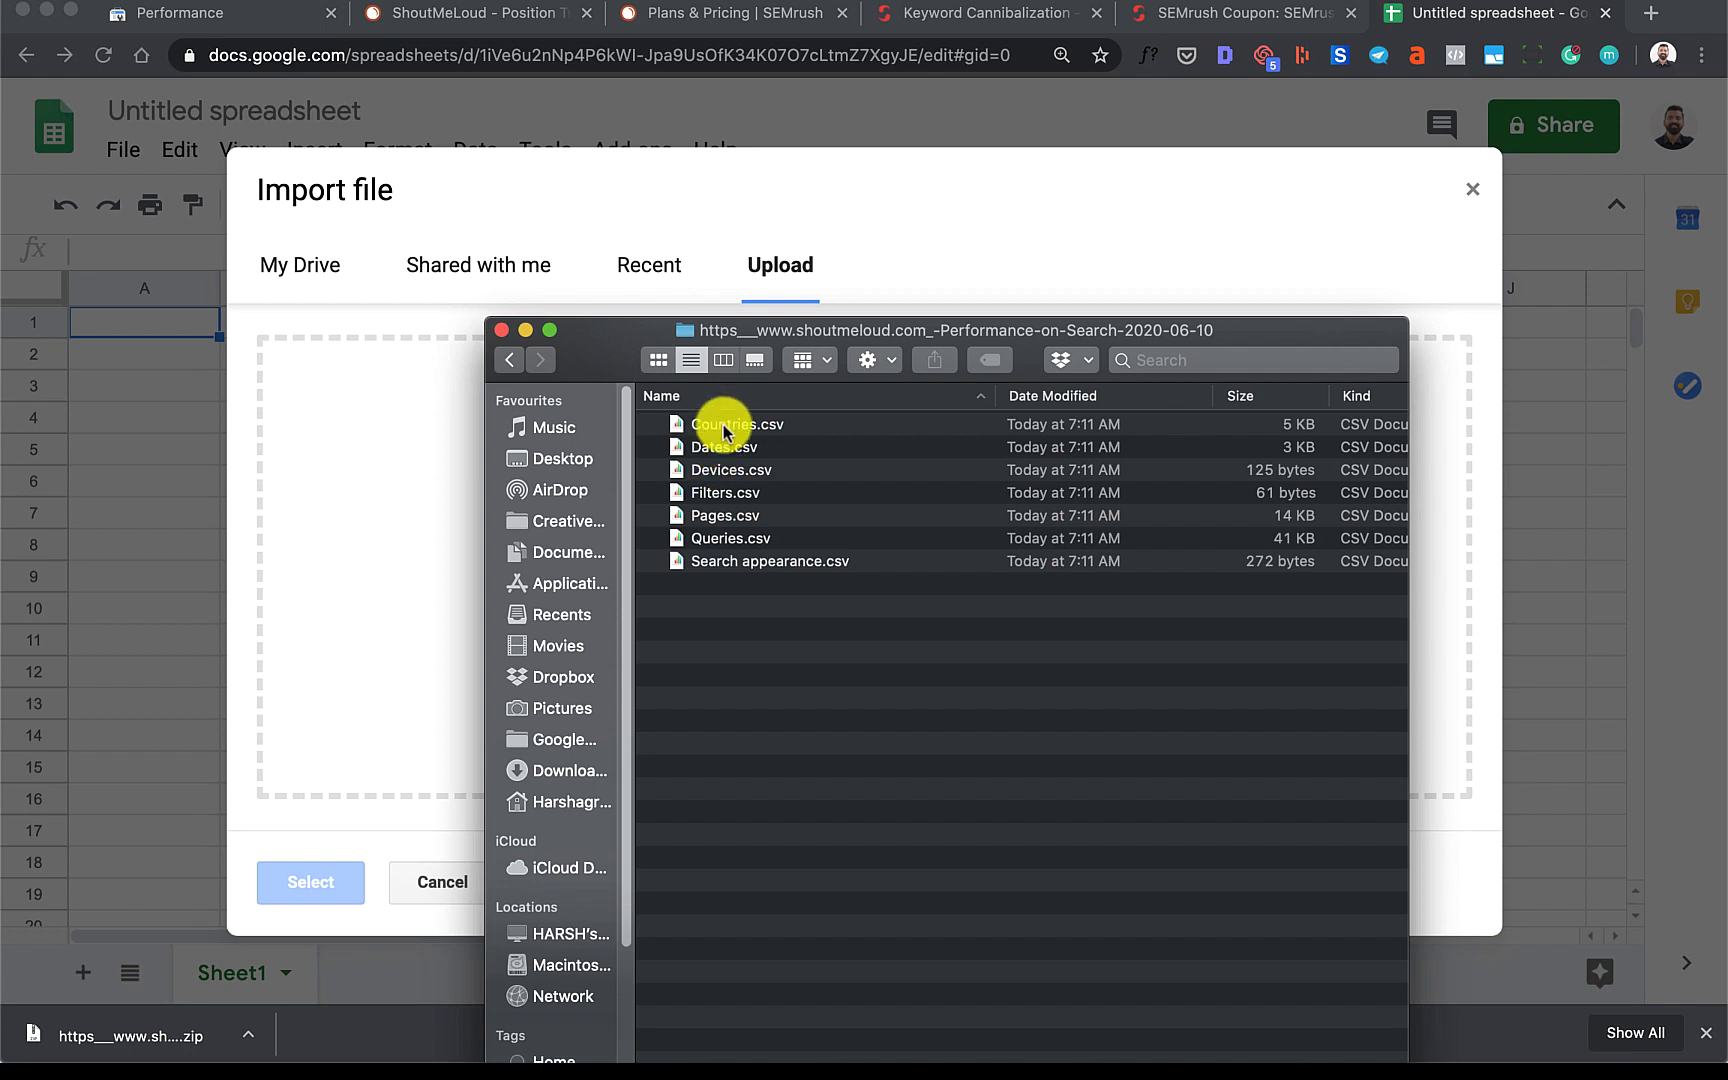
{"action": "left_click_drag", "start_coordinate": [586, 335], "coordinate": [1273, 319]}
{"action": "left_click", "coordinate": [1368, 525]}
{"action": "left_click_drag", "start_coordinate": [1368, 527], "coordinate": [670, 473]}
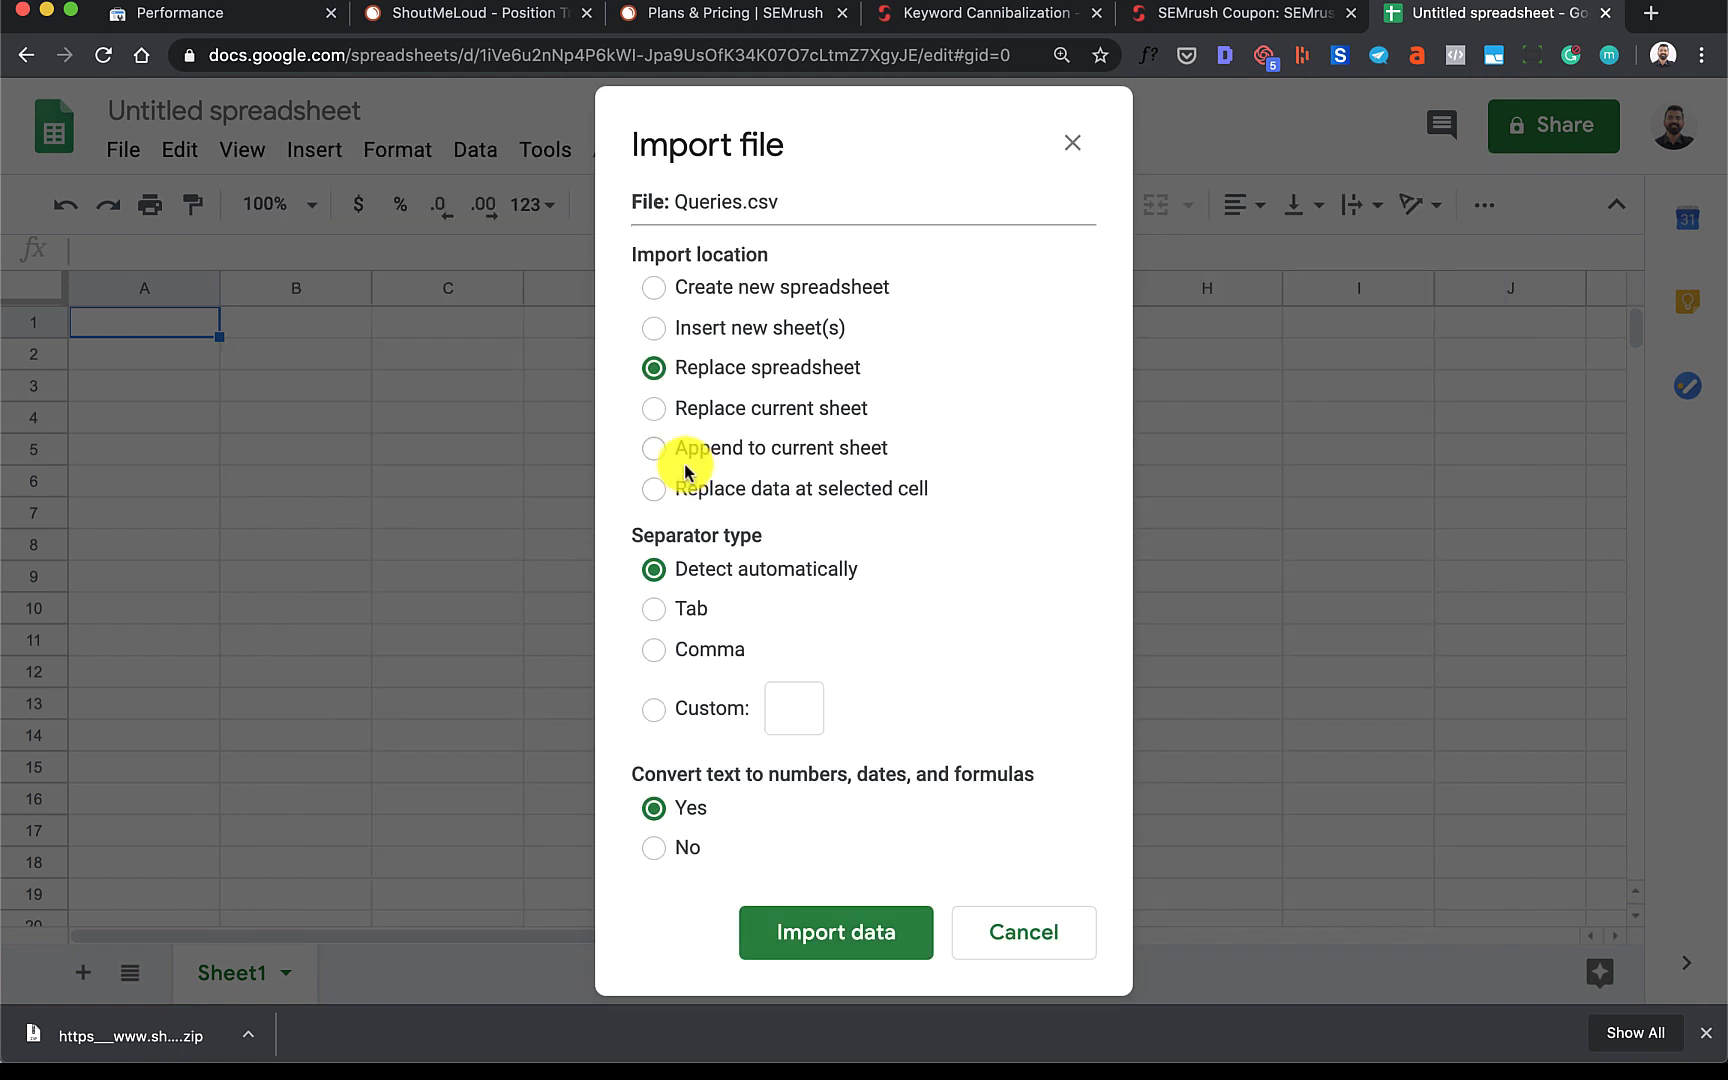
{"action": "left_click", "coordinate": [656, 409]}
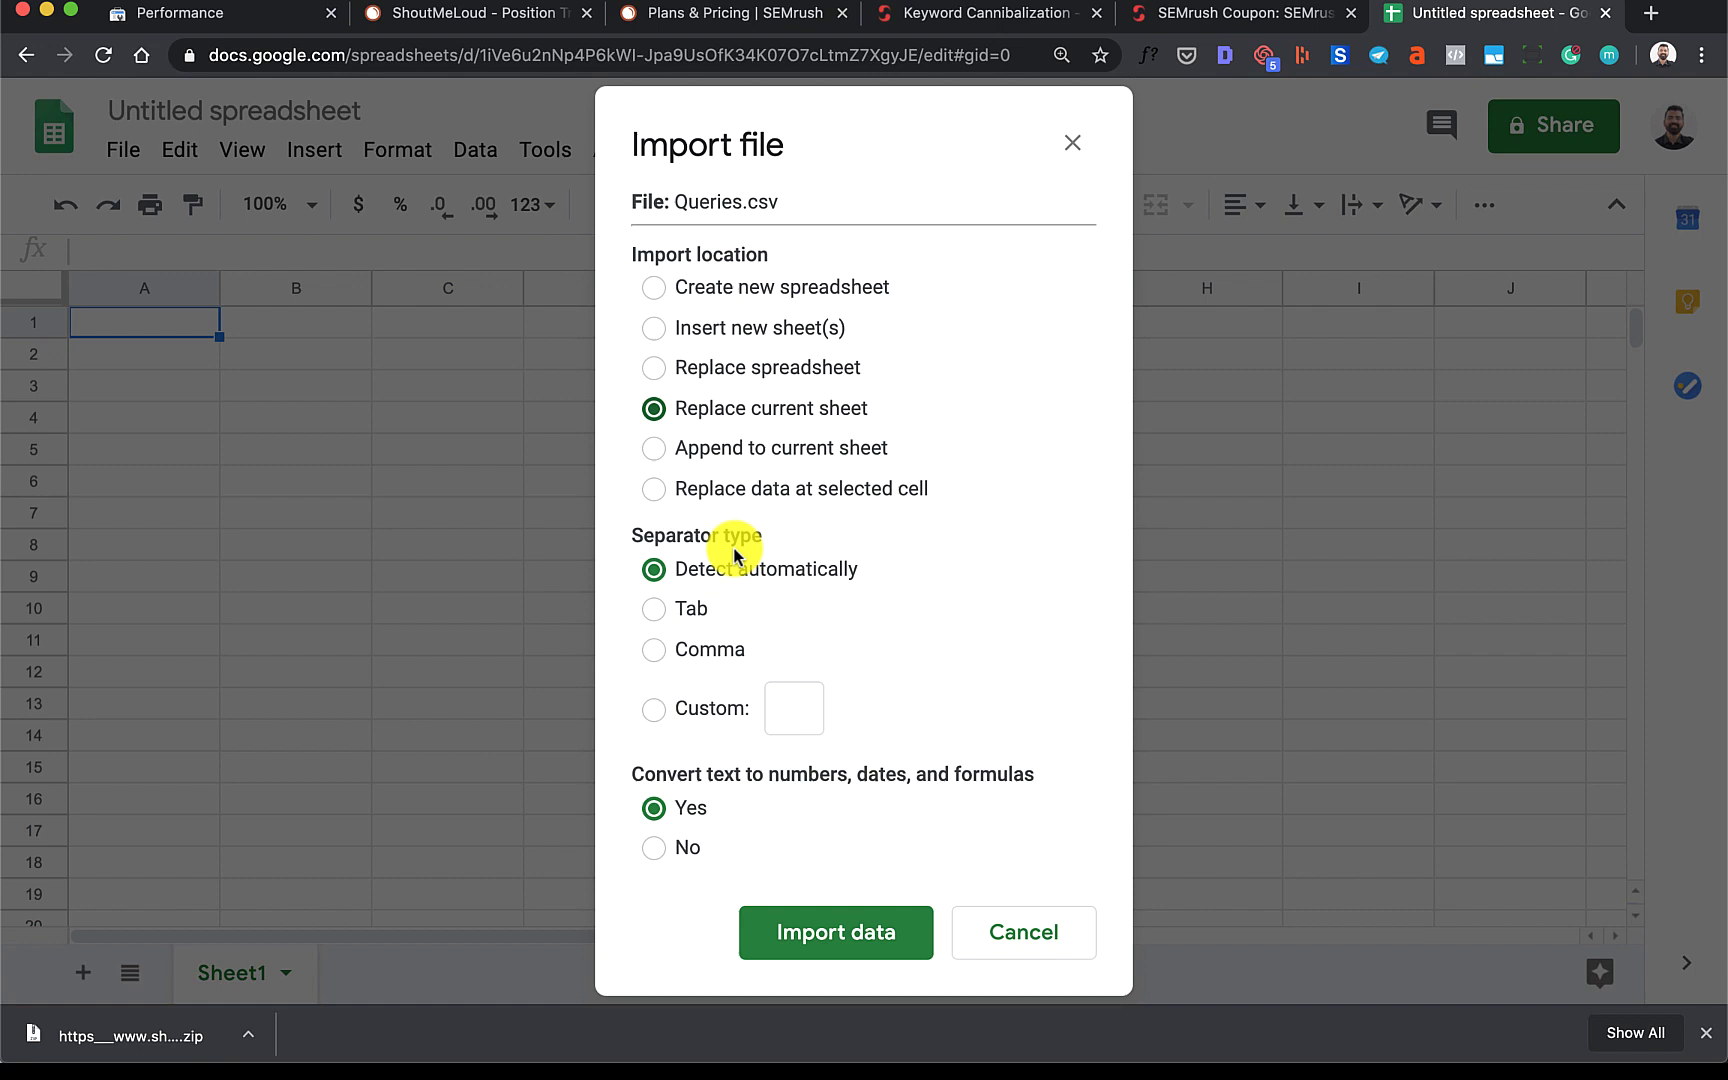
{"action": "left_click", "coordinate": [818, 933]}
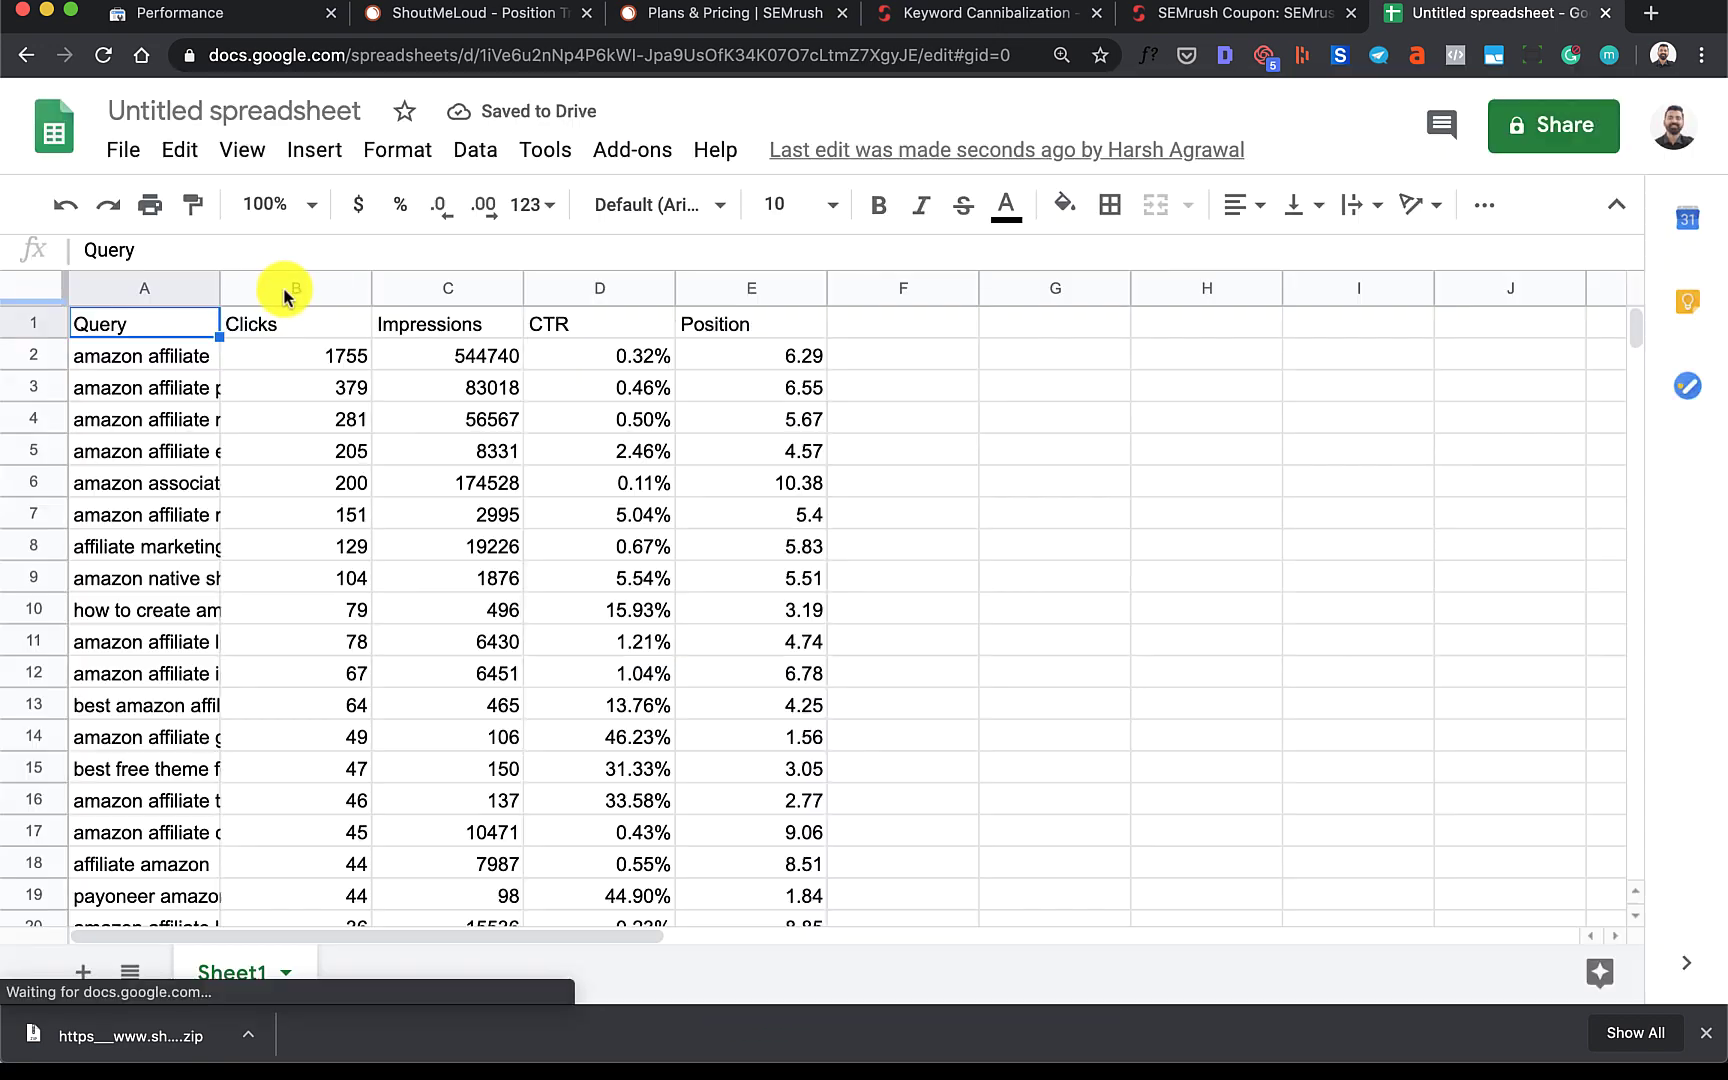
{"action": "left_click", "coordinate": [282, 289]}
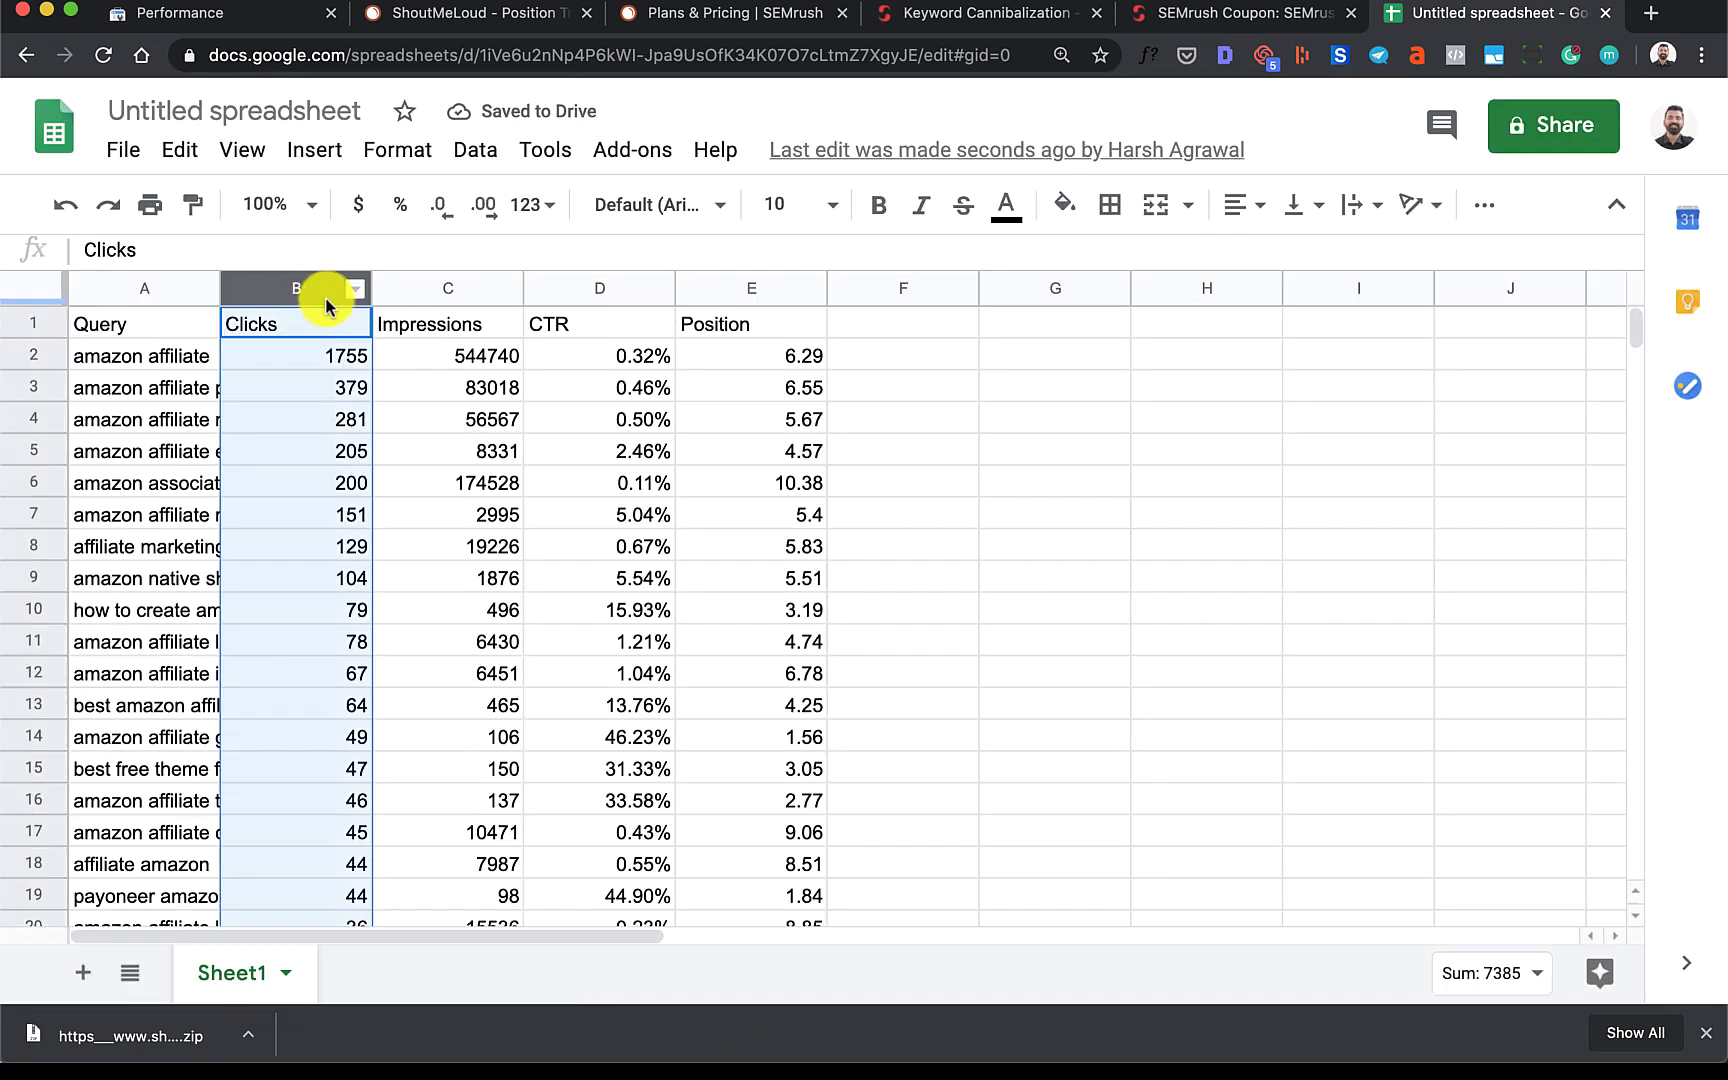
Delete the Clicks through Position columns and the Query header row
{"action": "left_click", "coordinate": [730, 290], "text": "shift"}
{"action": "right_click", "coordinate": [730, 290]}
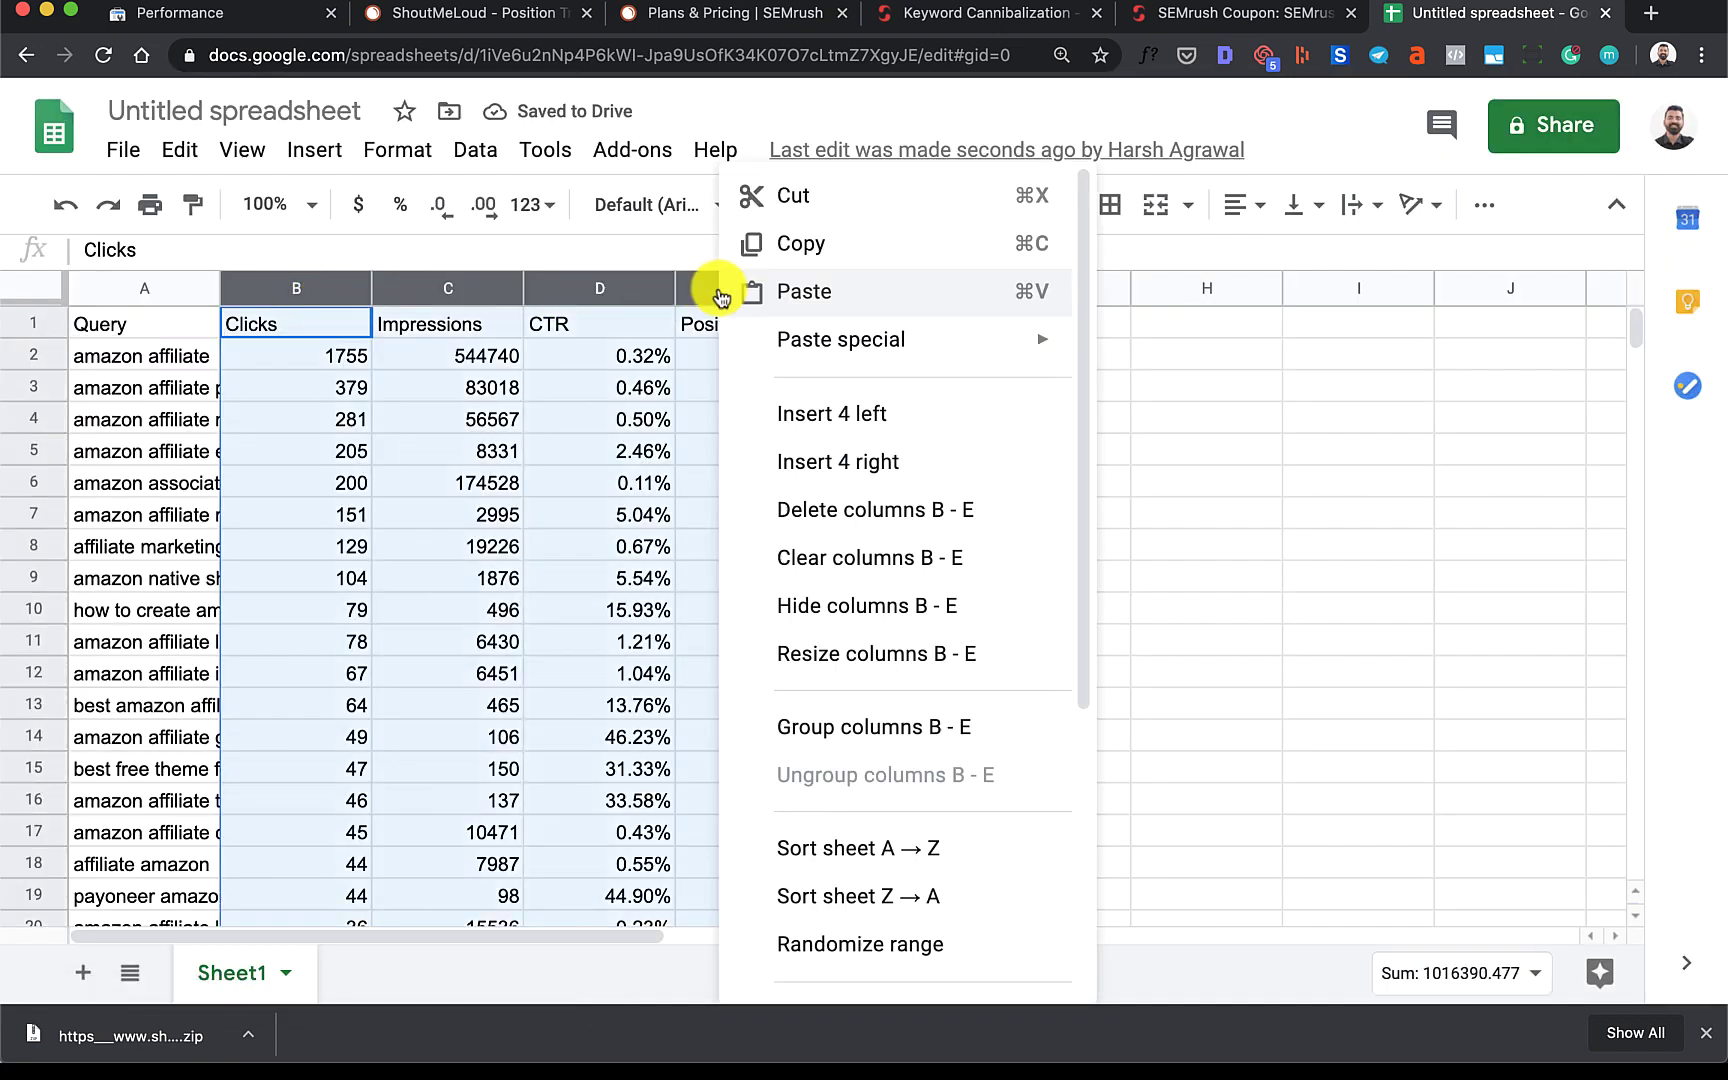
{"action": "left_click", "coordinate": [830, 512]}
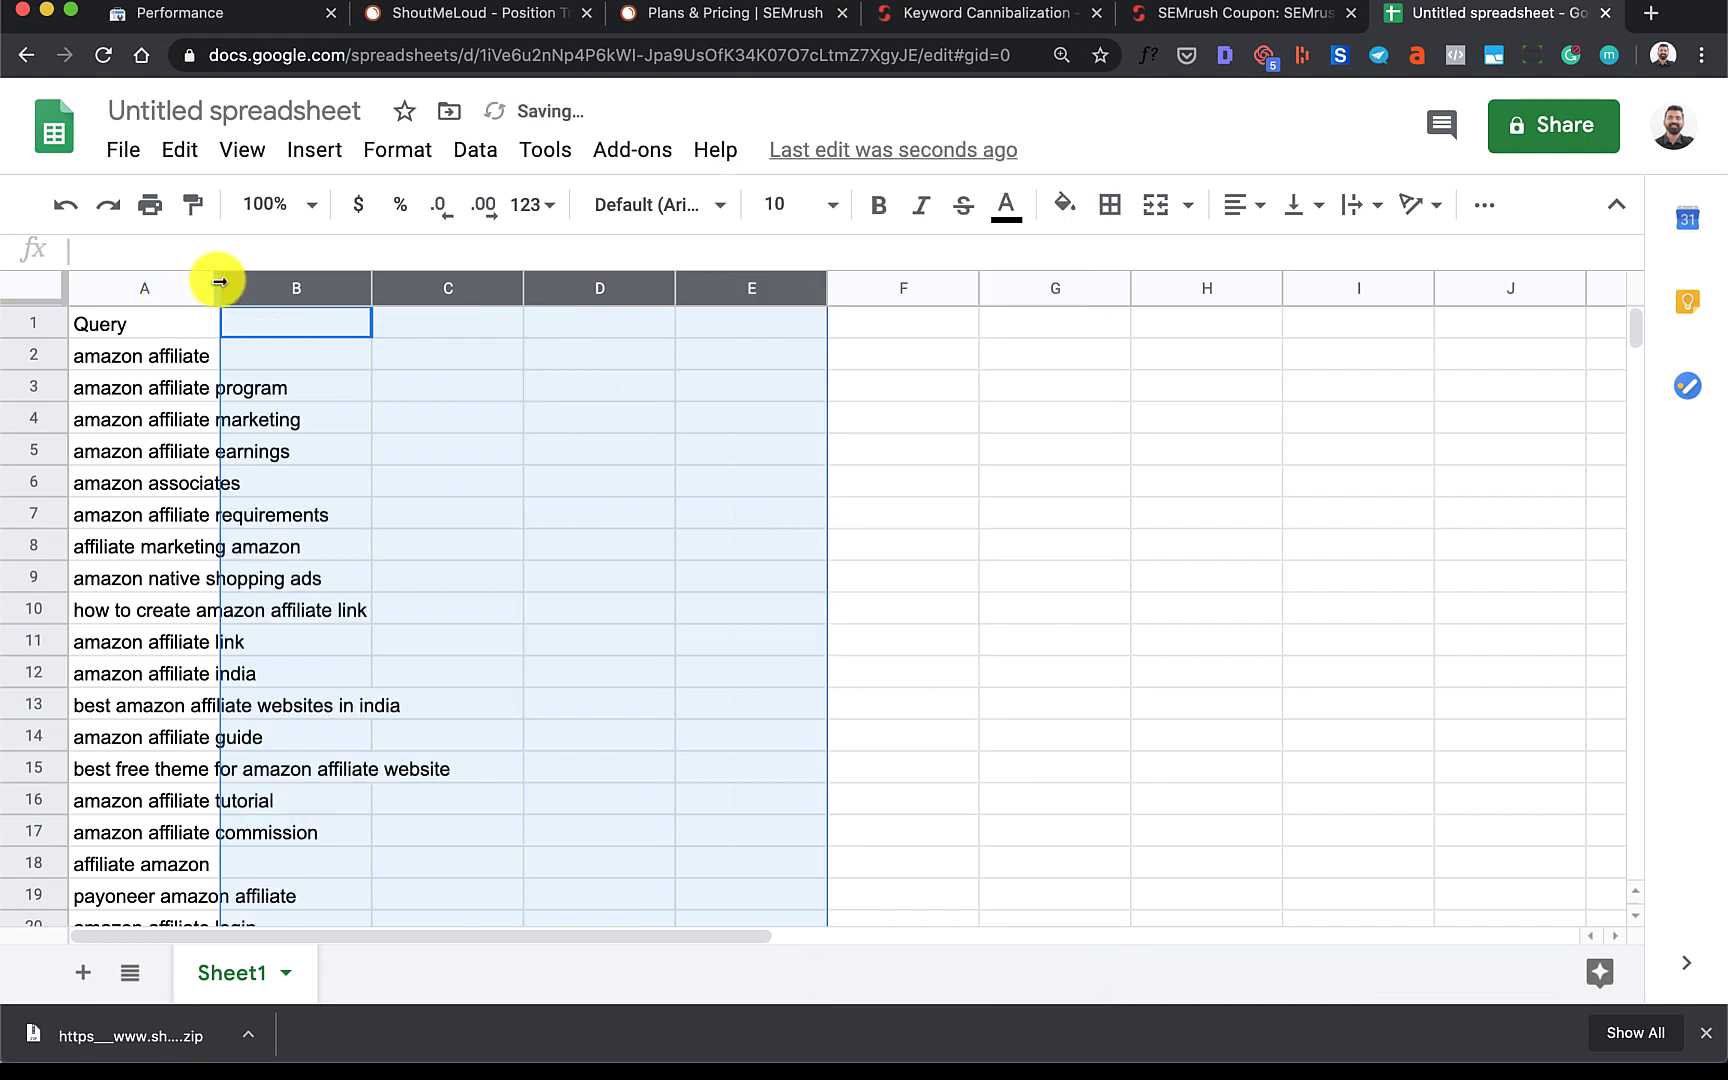
{"action": "left_click", "coordinate": [35, 322]}
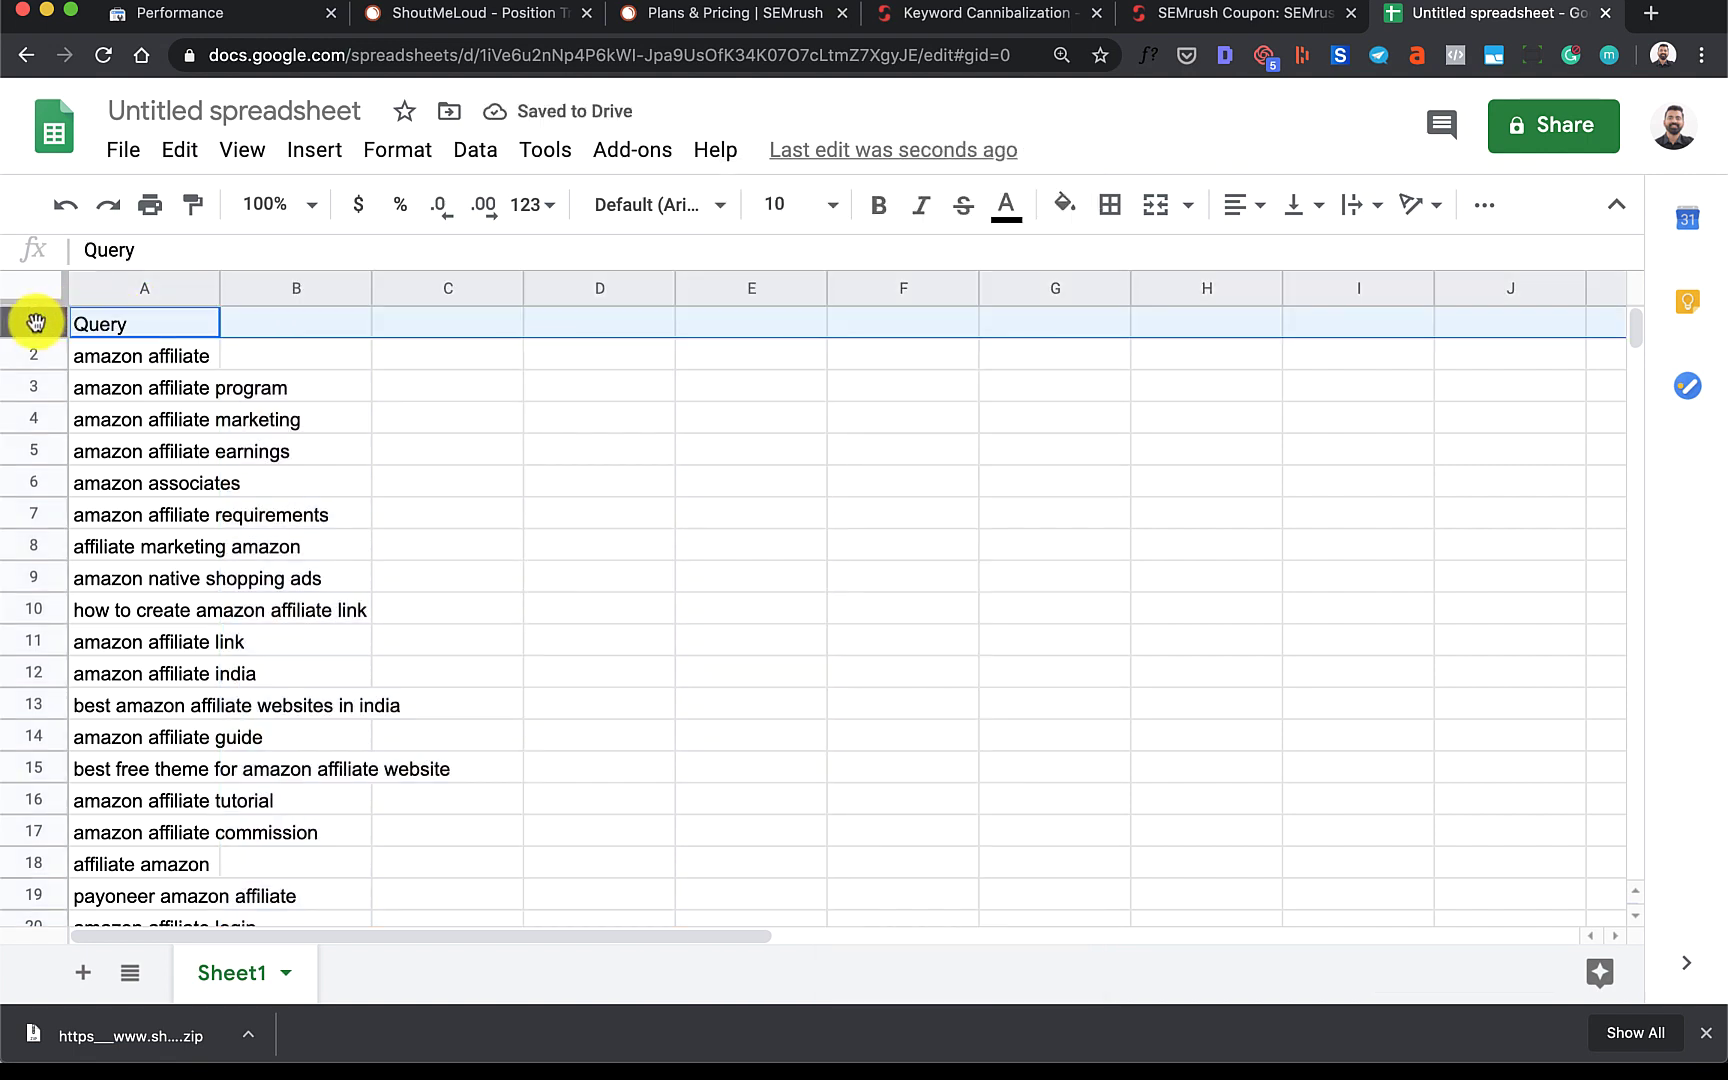
{"action": "right_click", "coordinate": [35, 322]}
{"action": "left_click", "coordinate": [162, 510]}
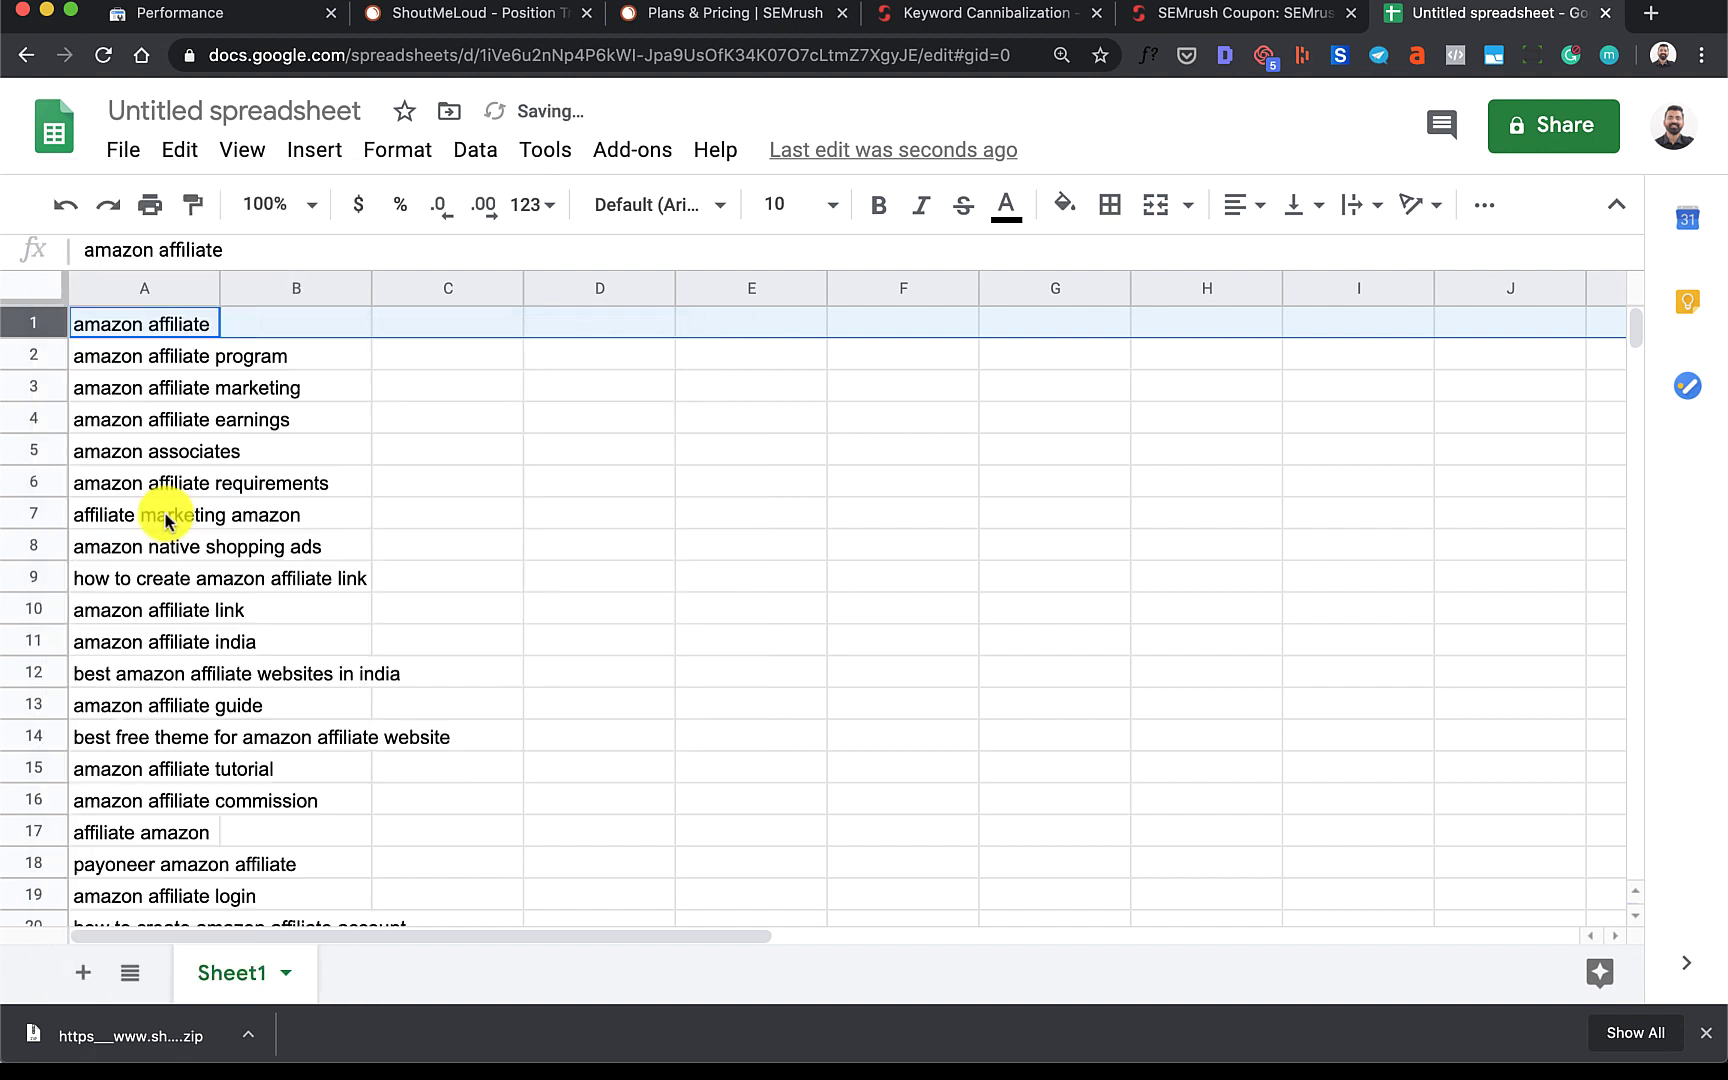
{"action": "left_click", "coordinate": [155, 335]}
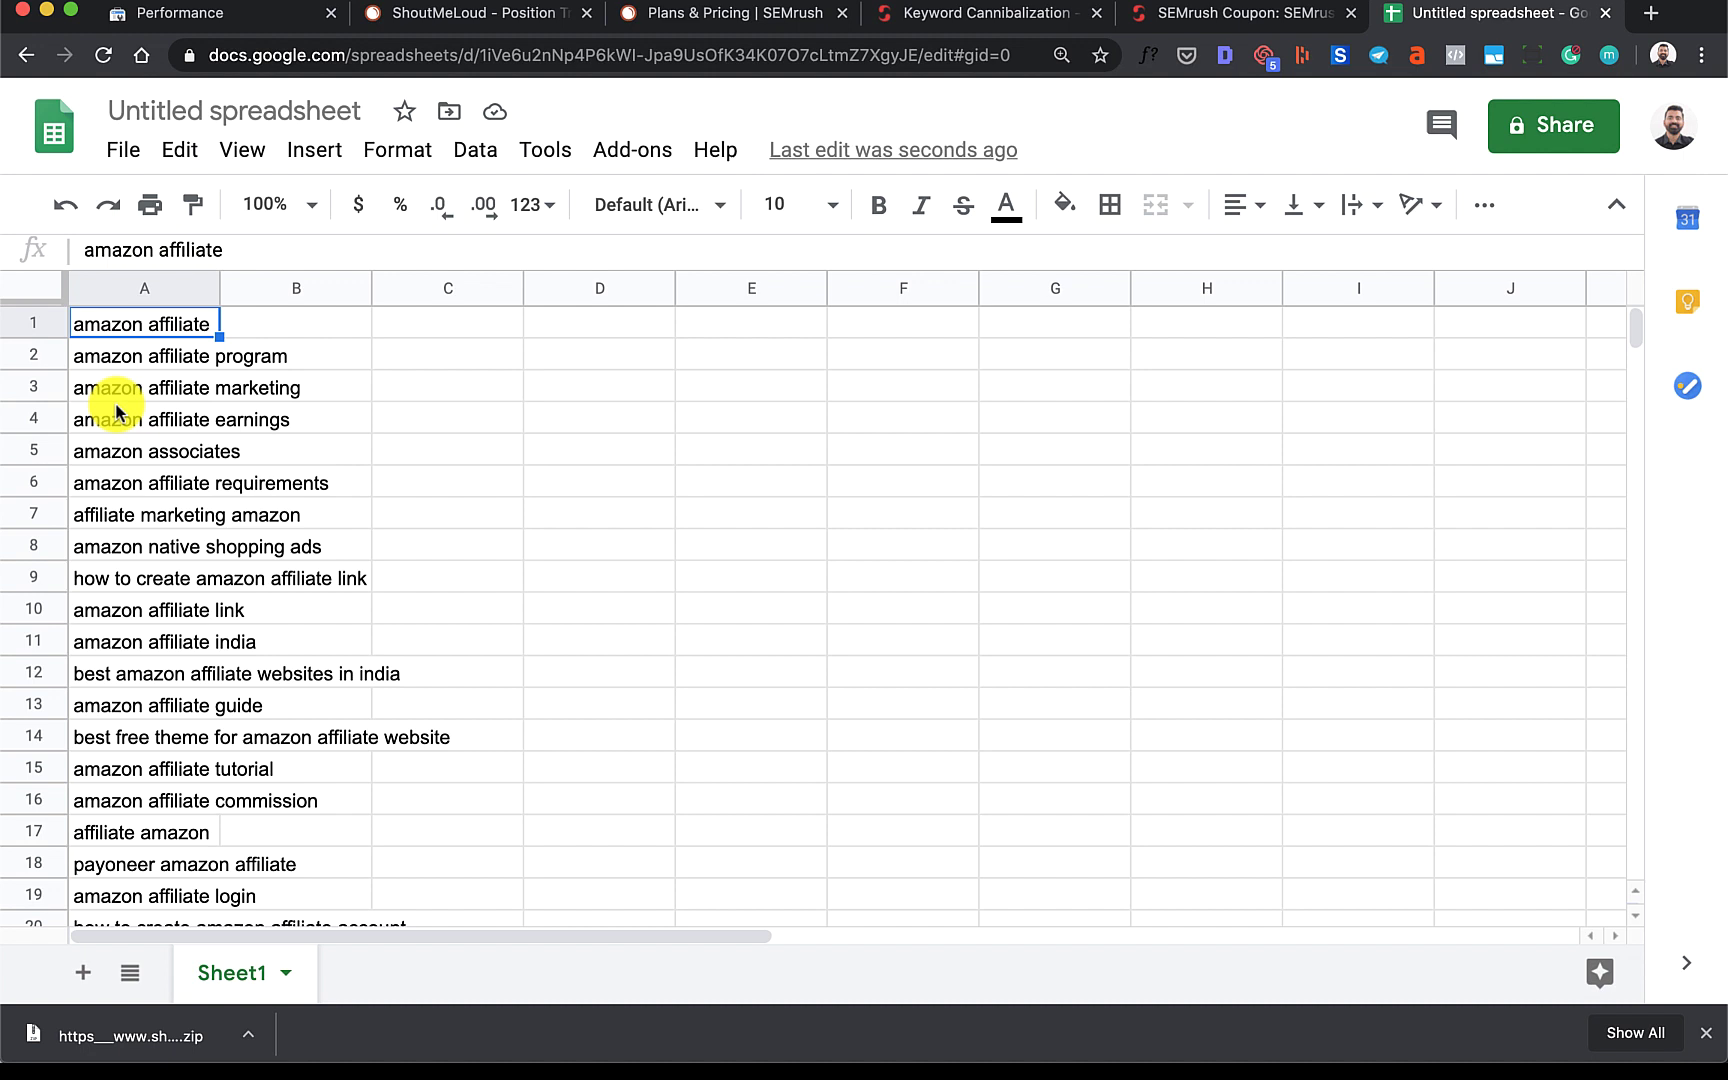
Download the trimmed query list as a comma-separated values file
{"action": "left_click", "coordinate": [116, 152]}
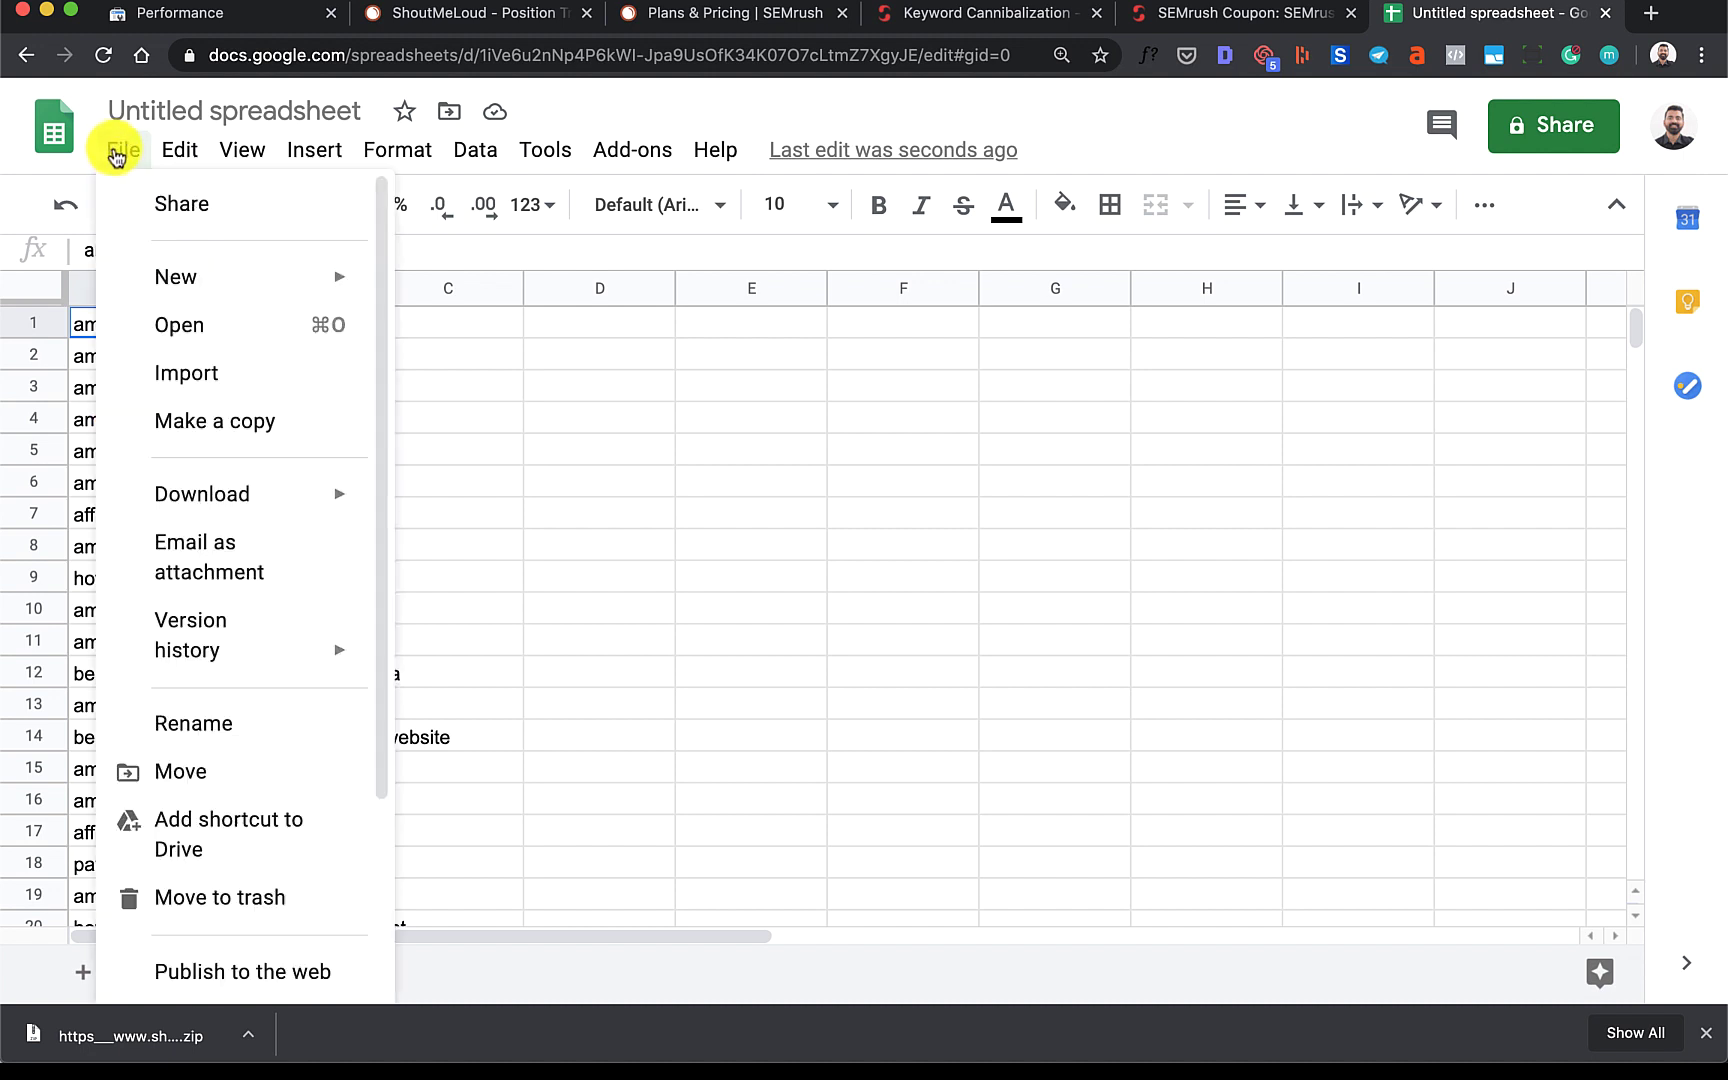
{"action": "mouse_move", "coordinate": [220, 500]}
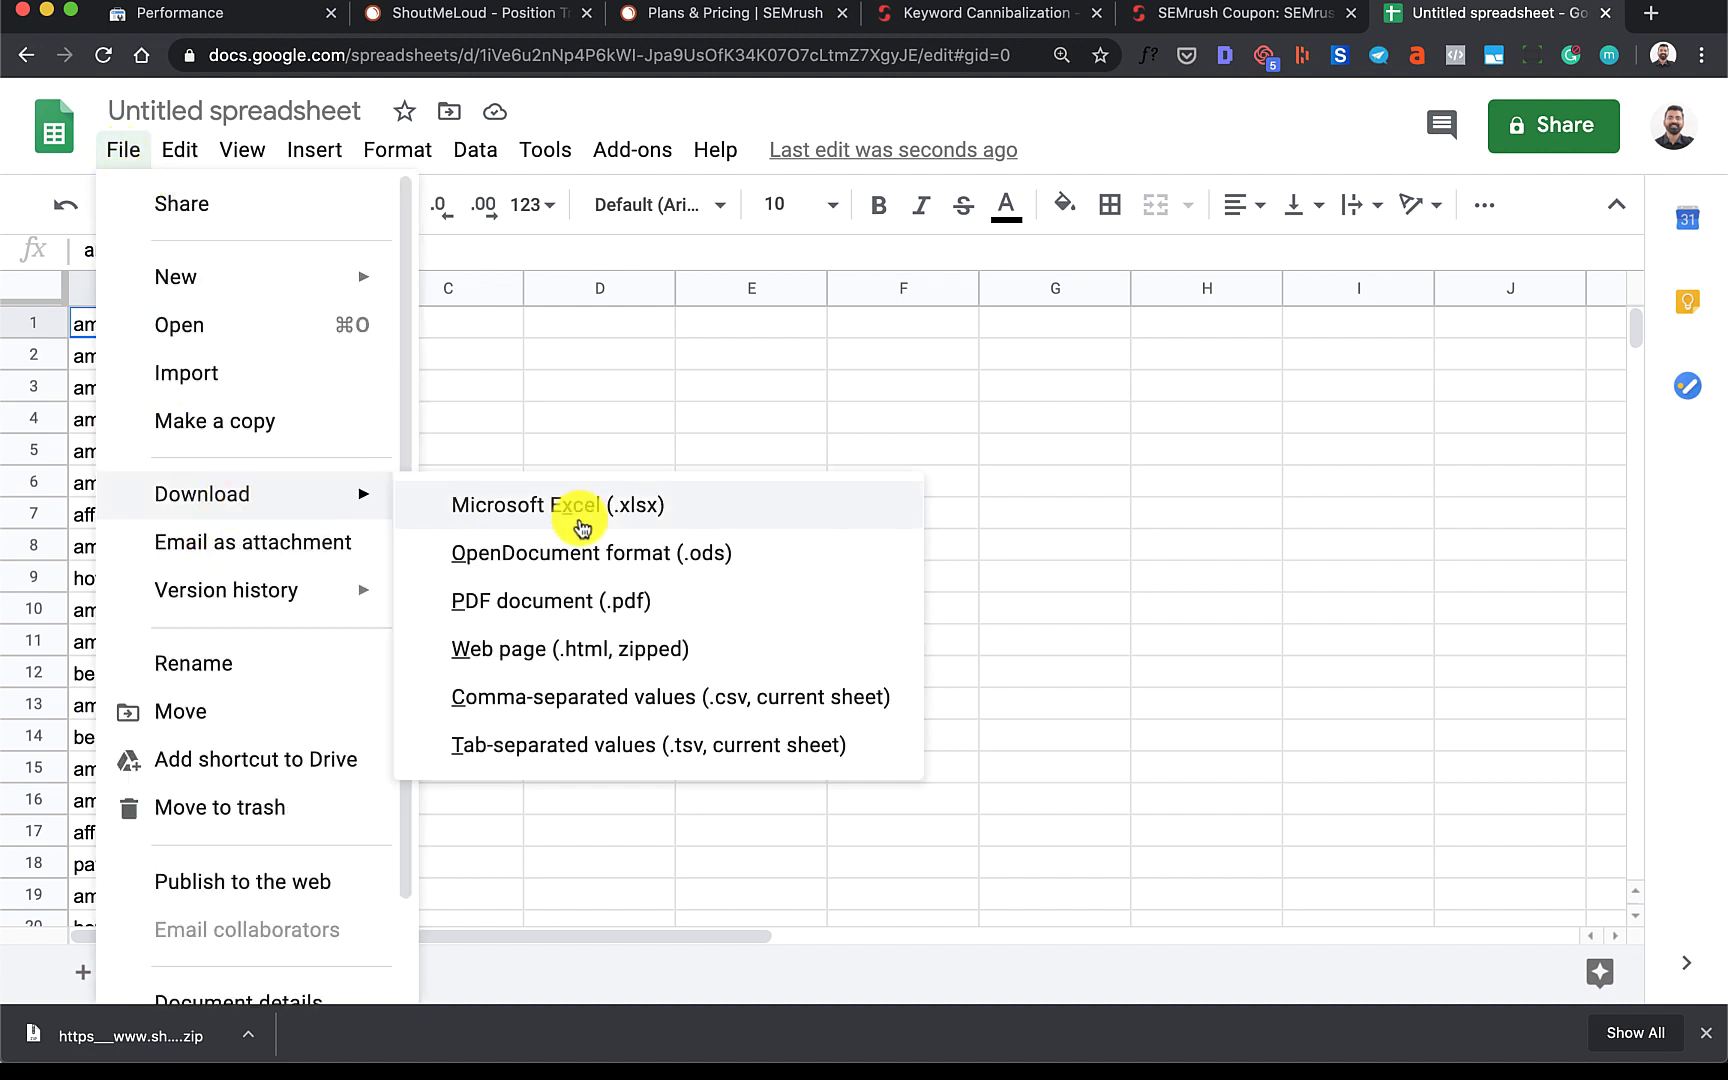
{"action": "left_click", "coordinate": [606, 712]}
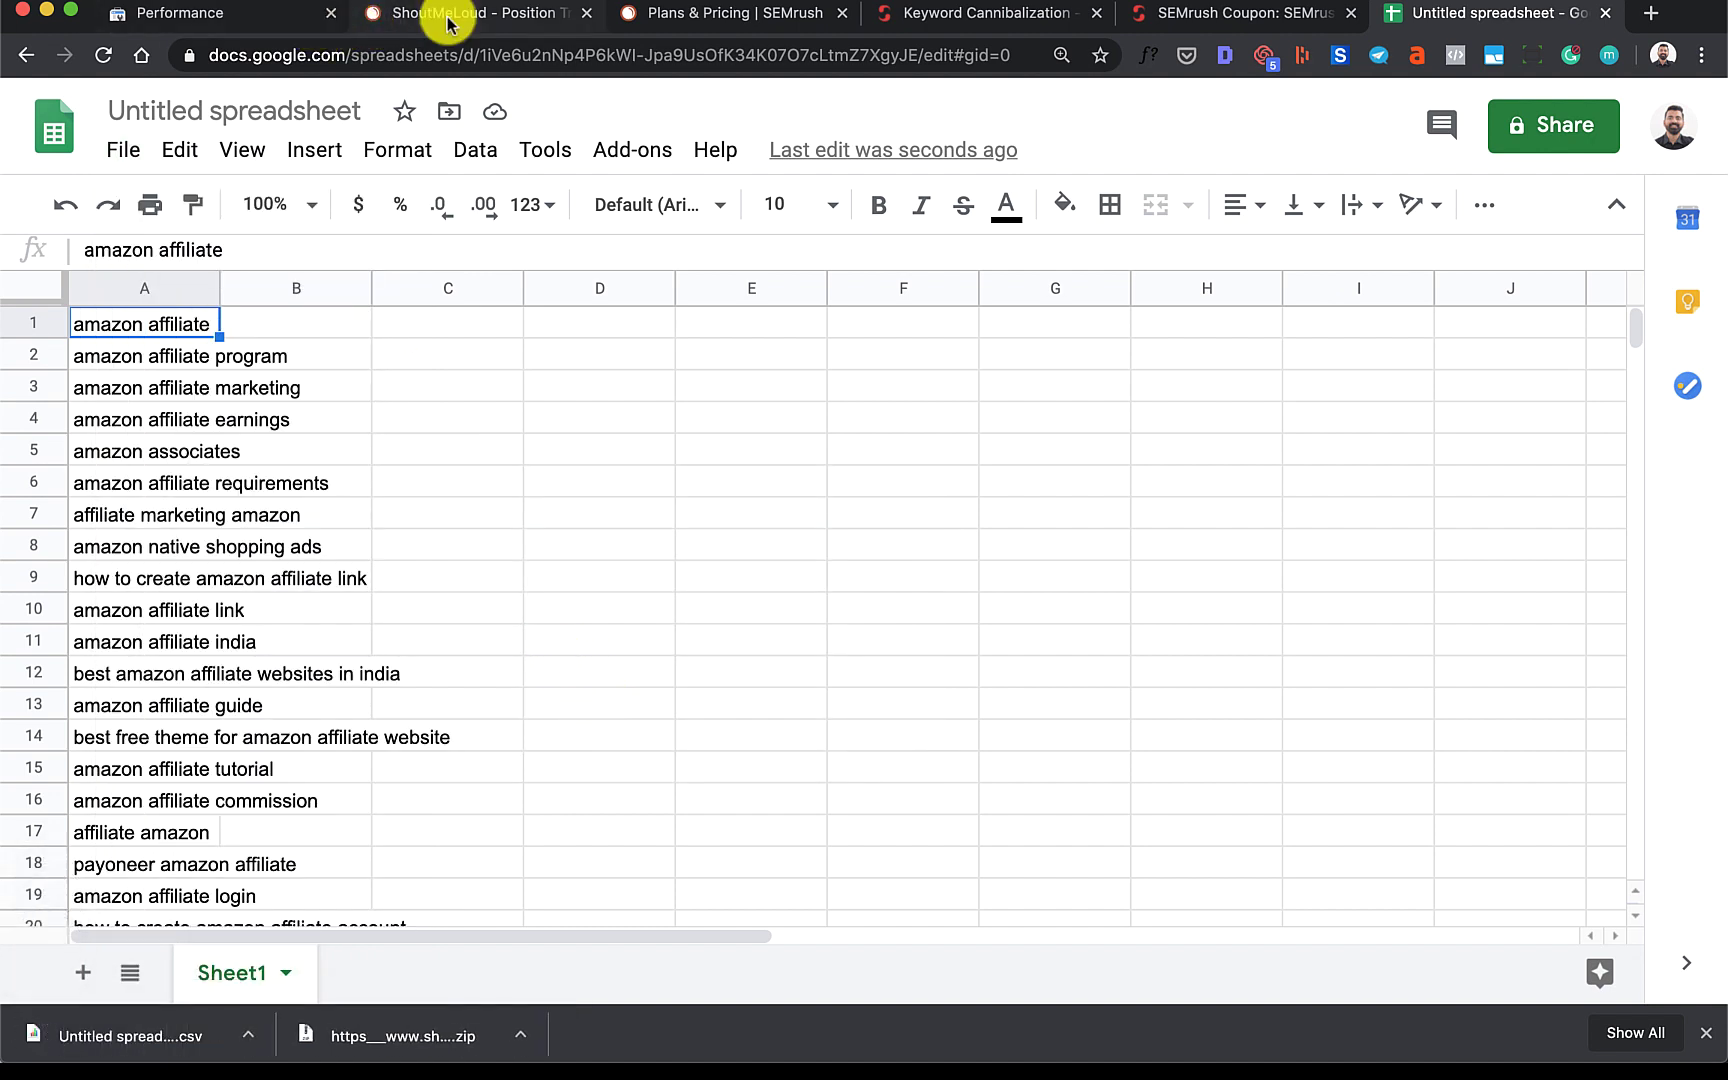
{"action": "left_click", "coordinate": [236, 18]}
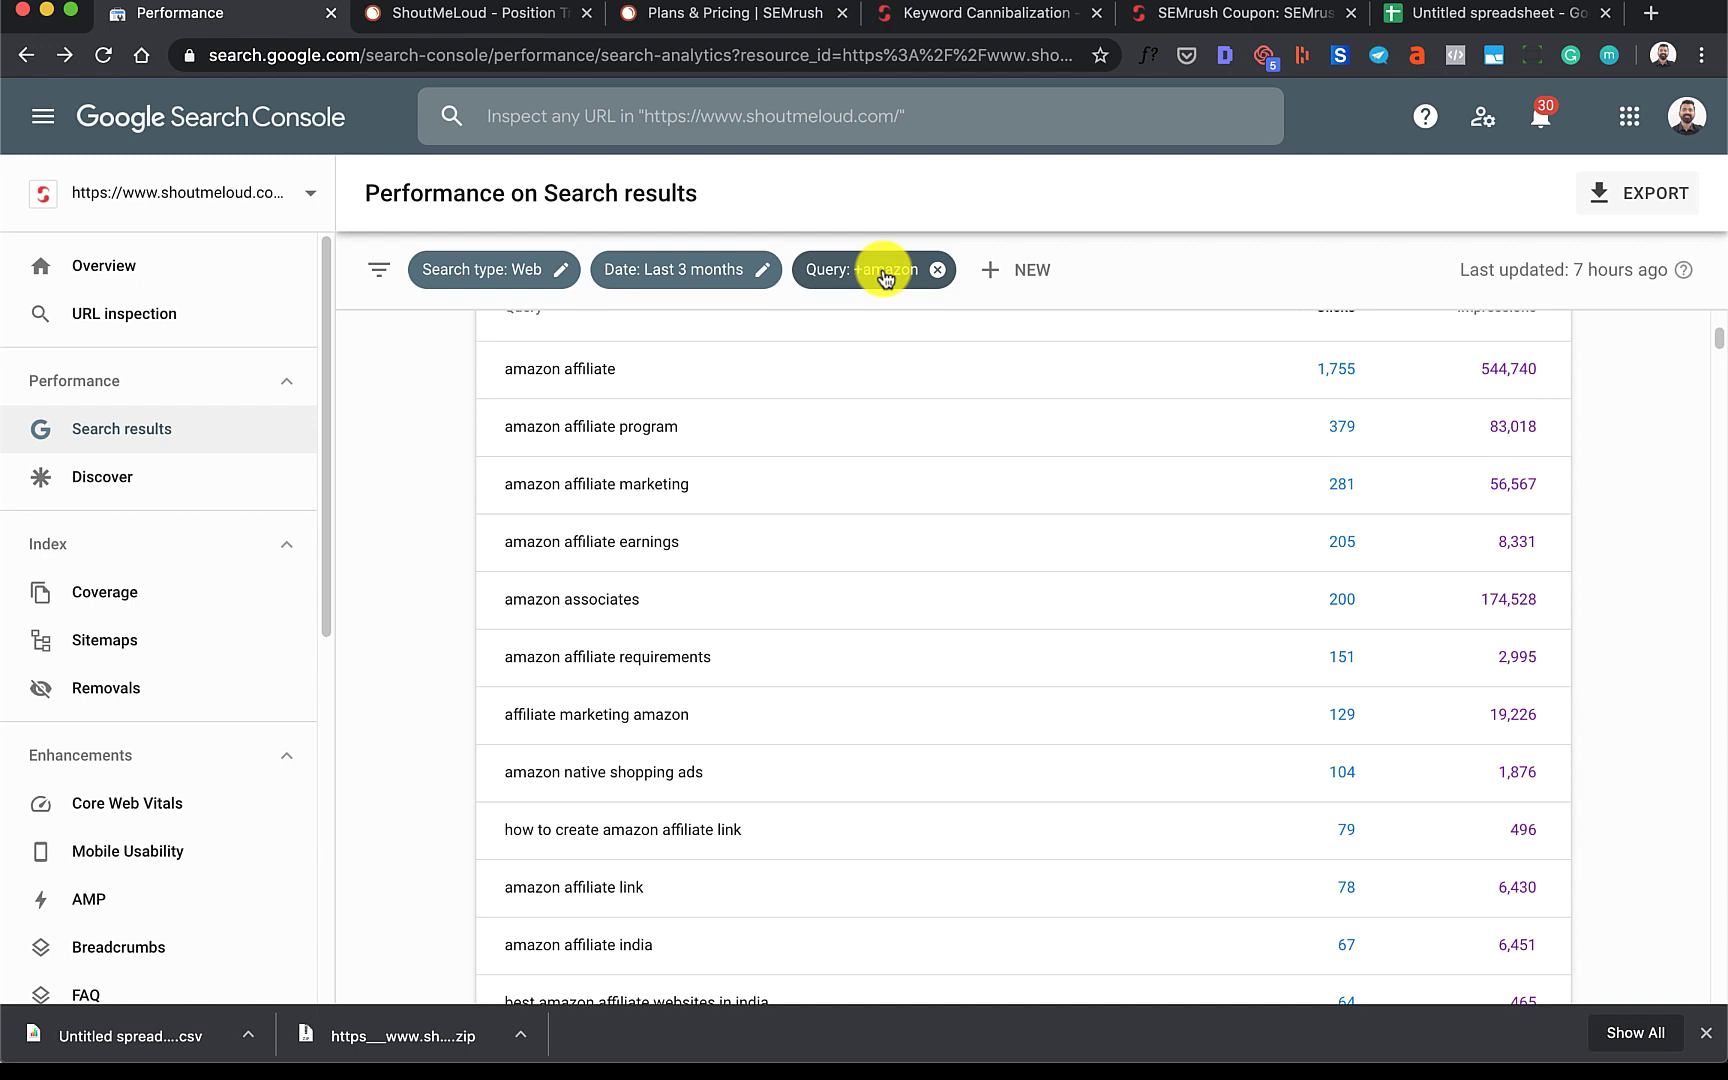
Return to Sheets, dismiss the Finder window, and show SEMrush's ShoutMeLoud Position Tracking overview
{"action": "left_click", "coordinate": [1440, 14]}
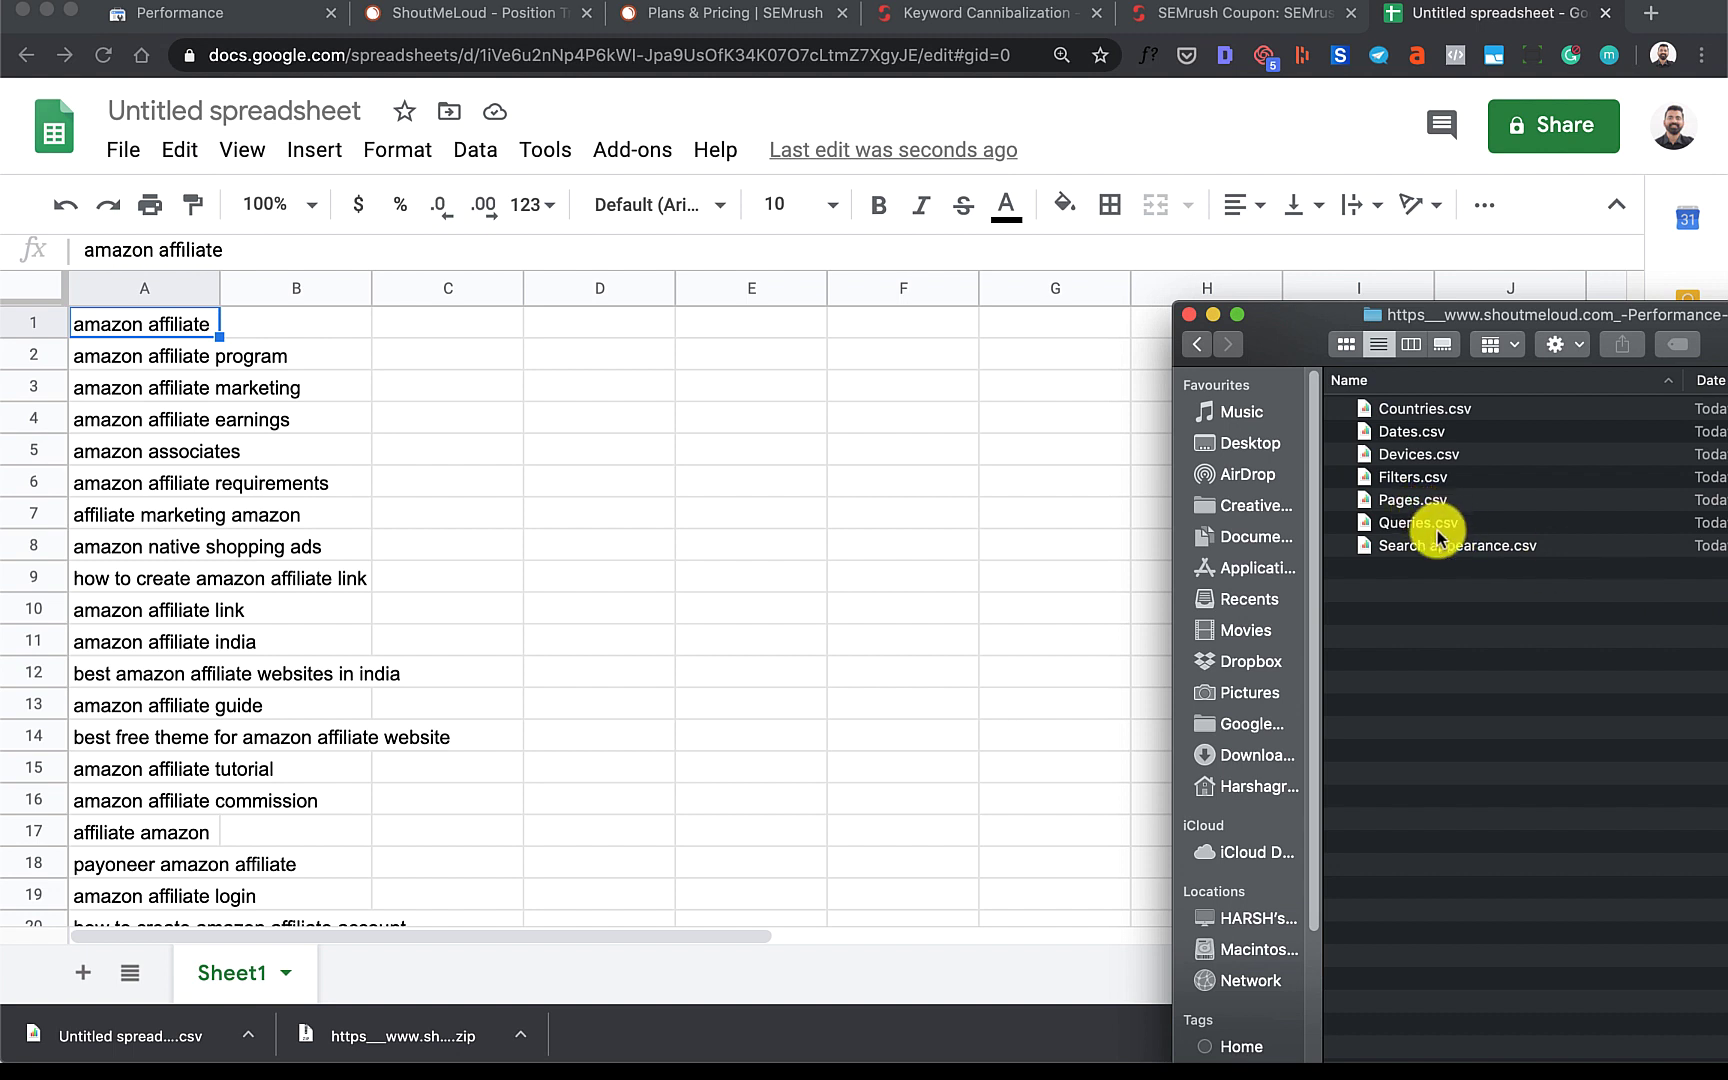
{"action": "key", "text": "super+Tab"}
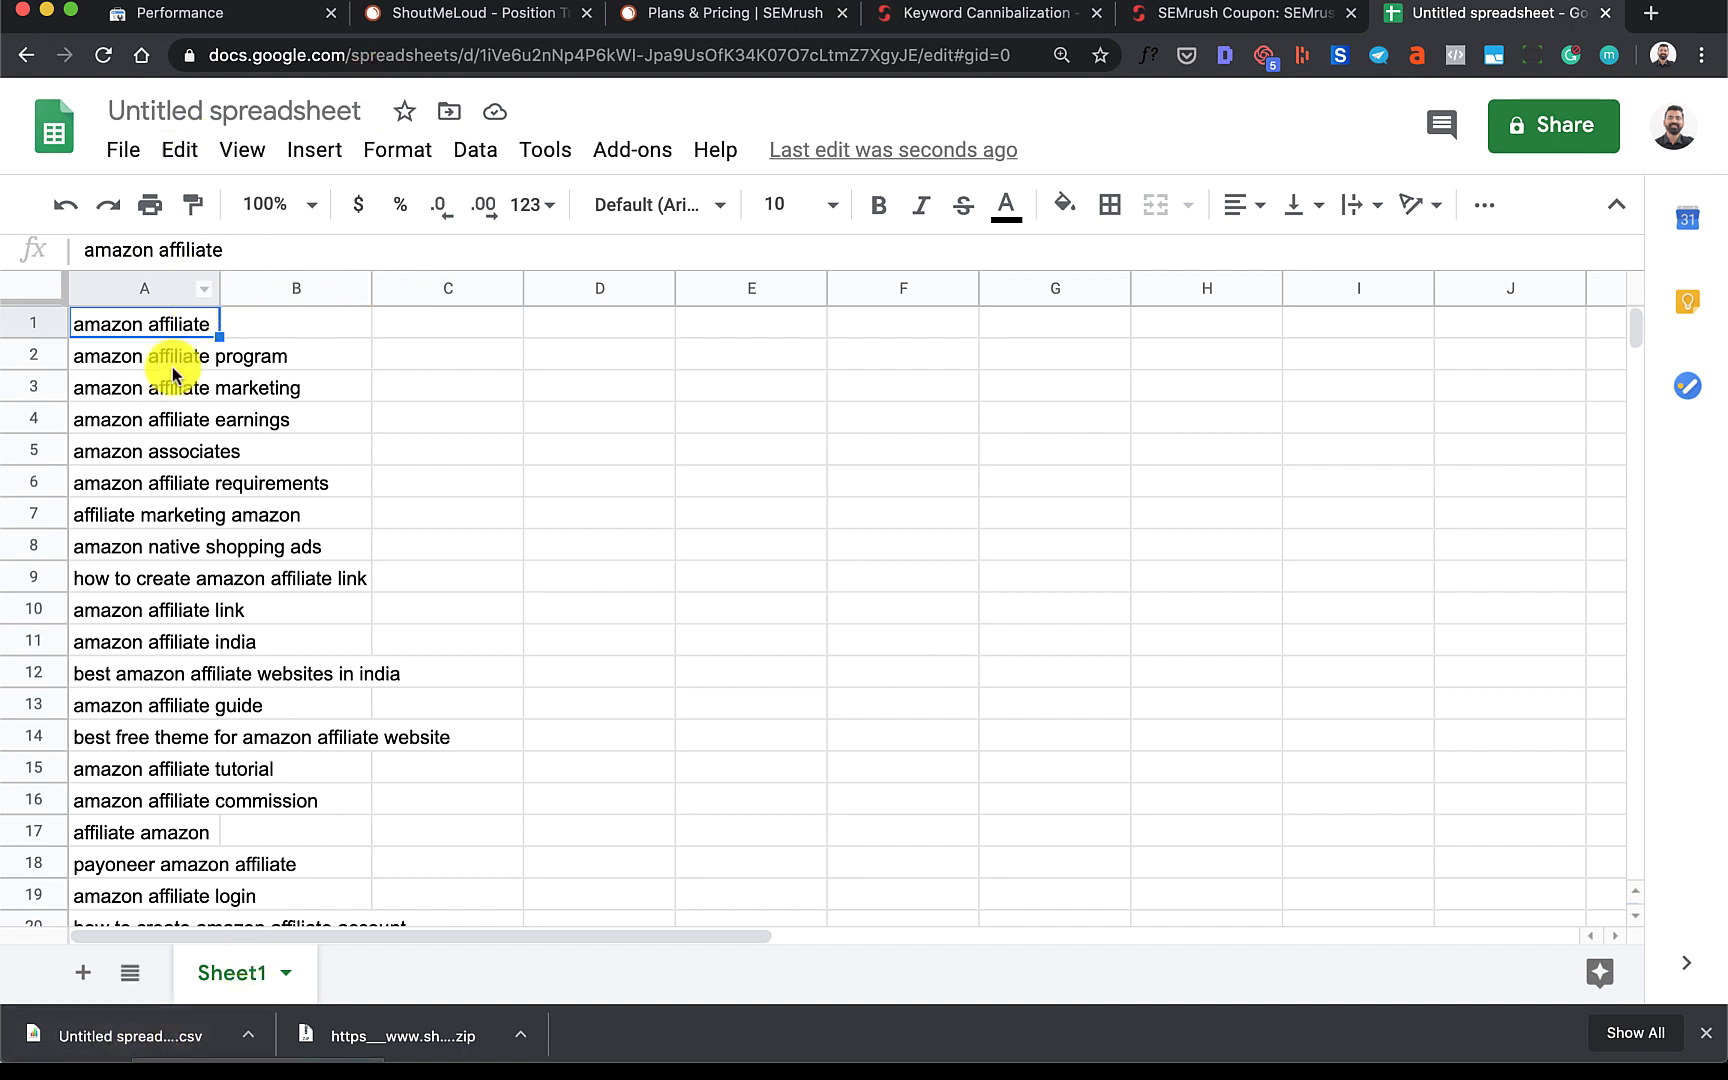
{"action": "left_click", "coordinate": [497, 22]}
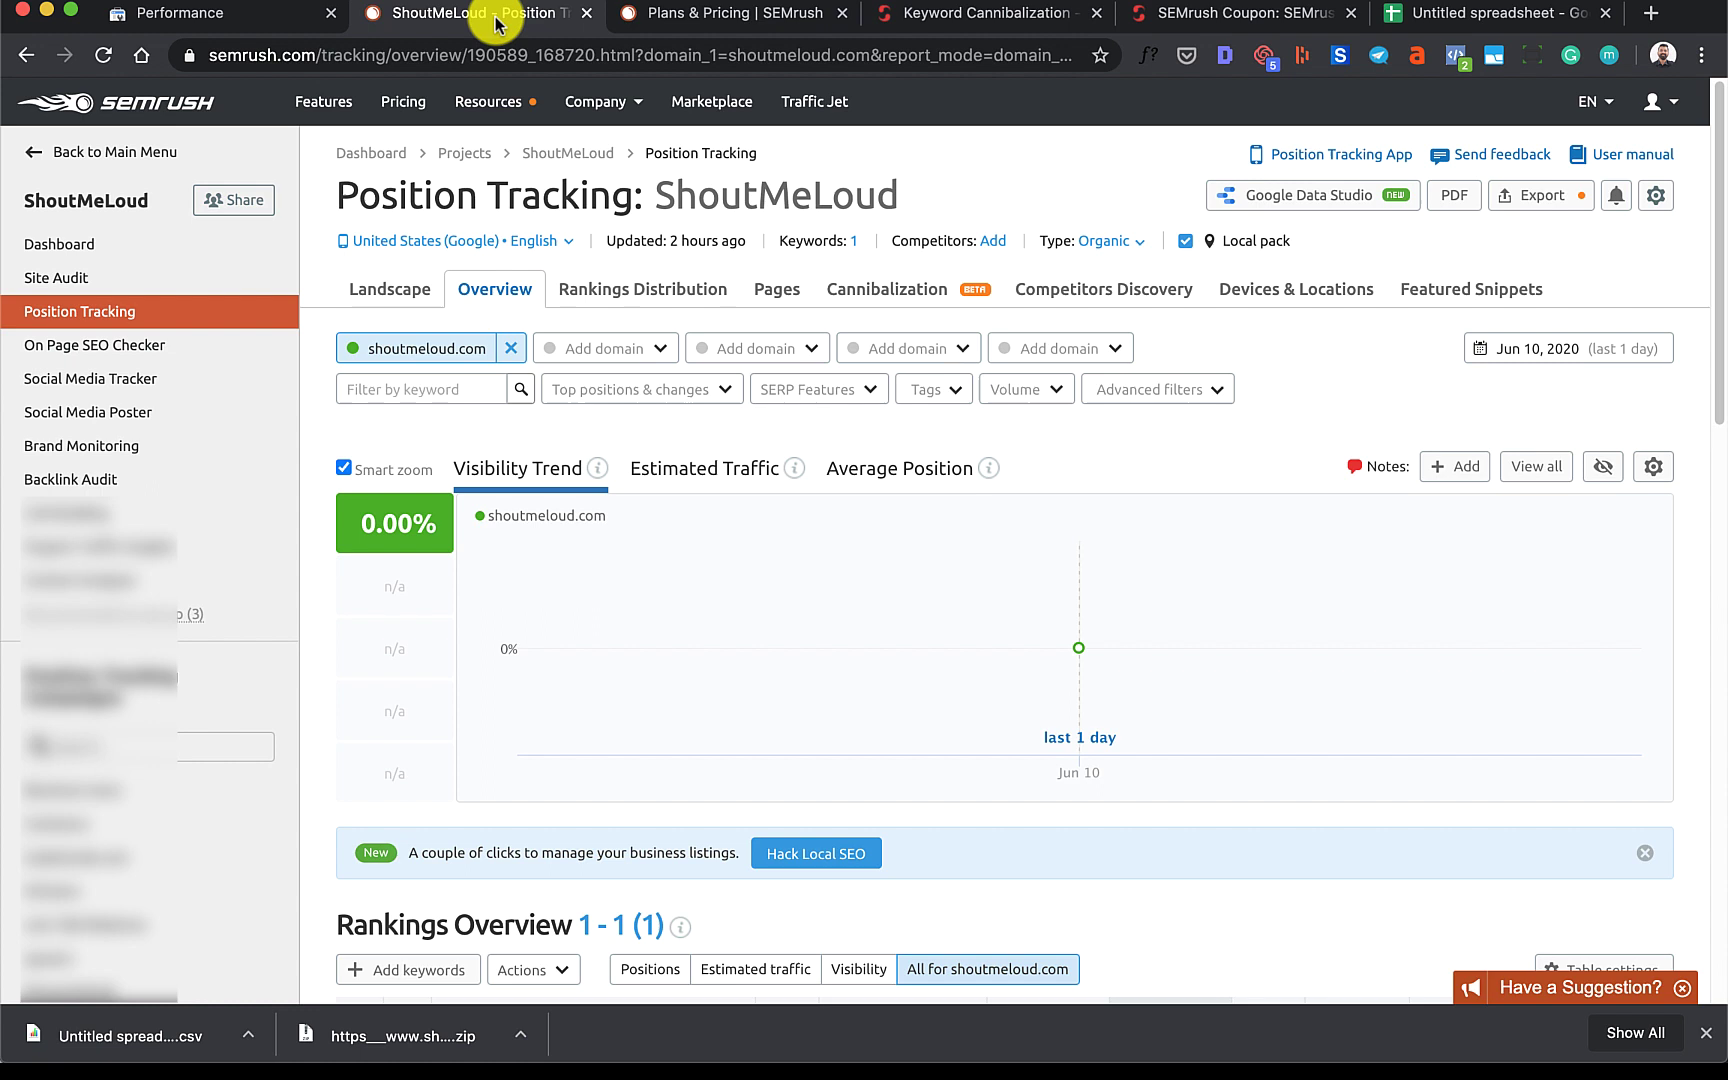
{"action": "scroll", "coordinate": [460, 745], "scroll_direction": "down", "scroll_amount": 1}
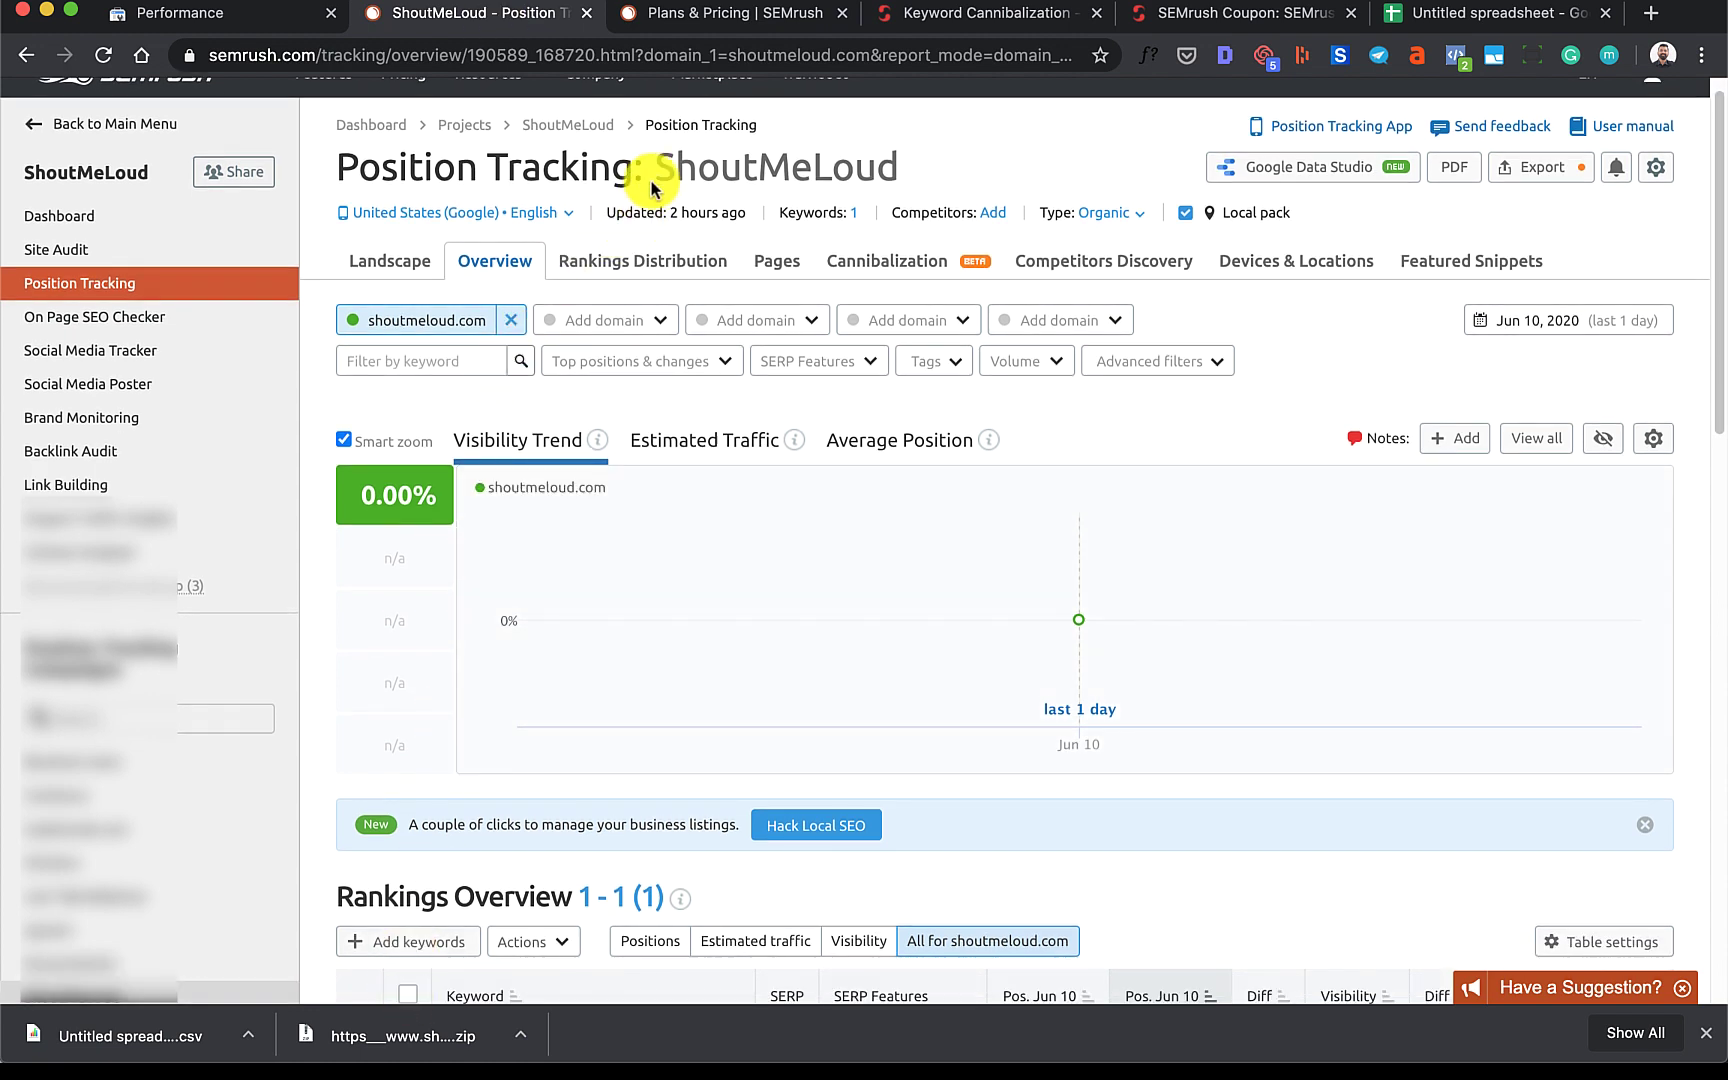
Move the pasted Amazon queries from the full editor's Sandbox into the project and update, tracking 904 keywords
{"action": "left_click", "coordinate": [395, 946]}
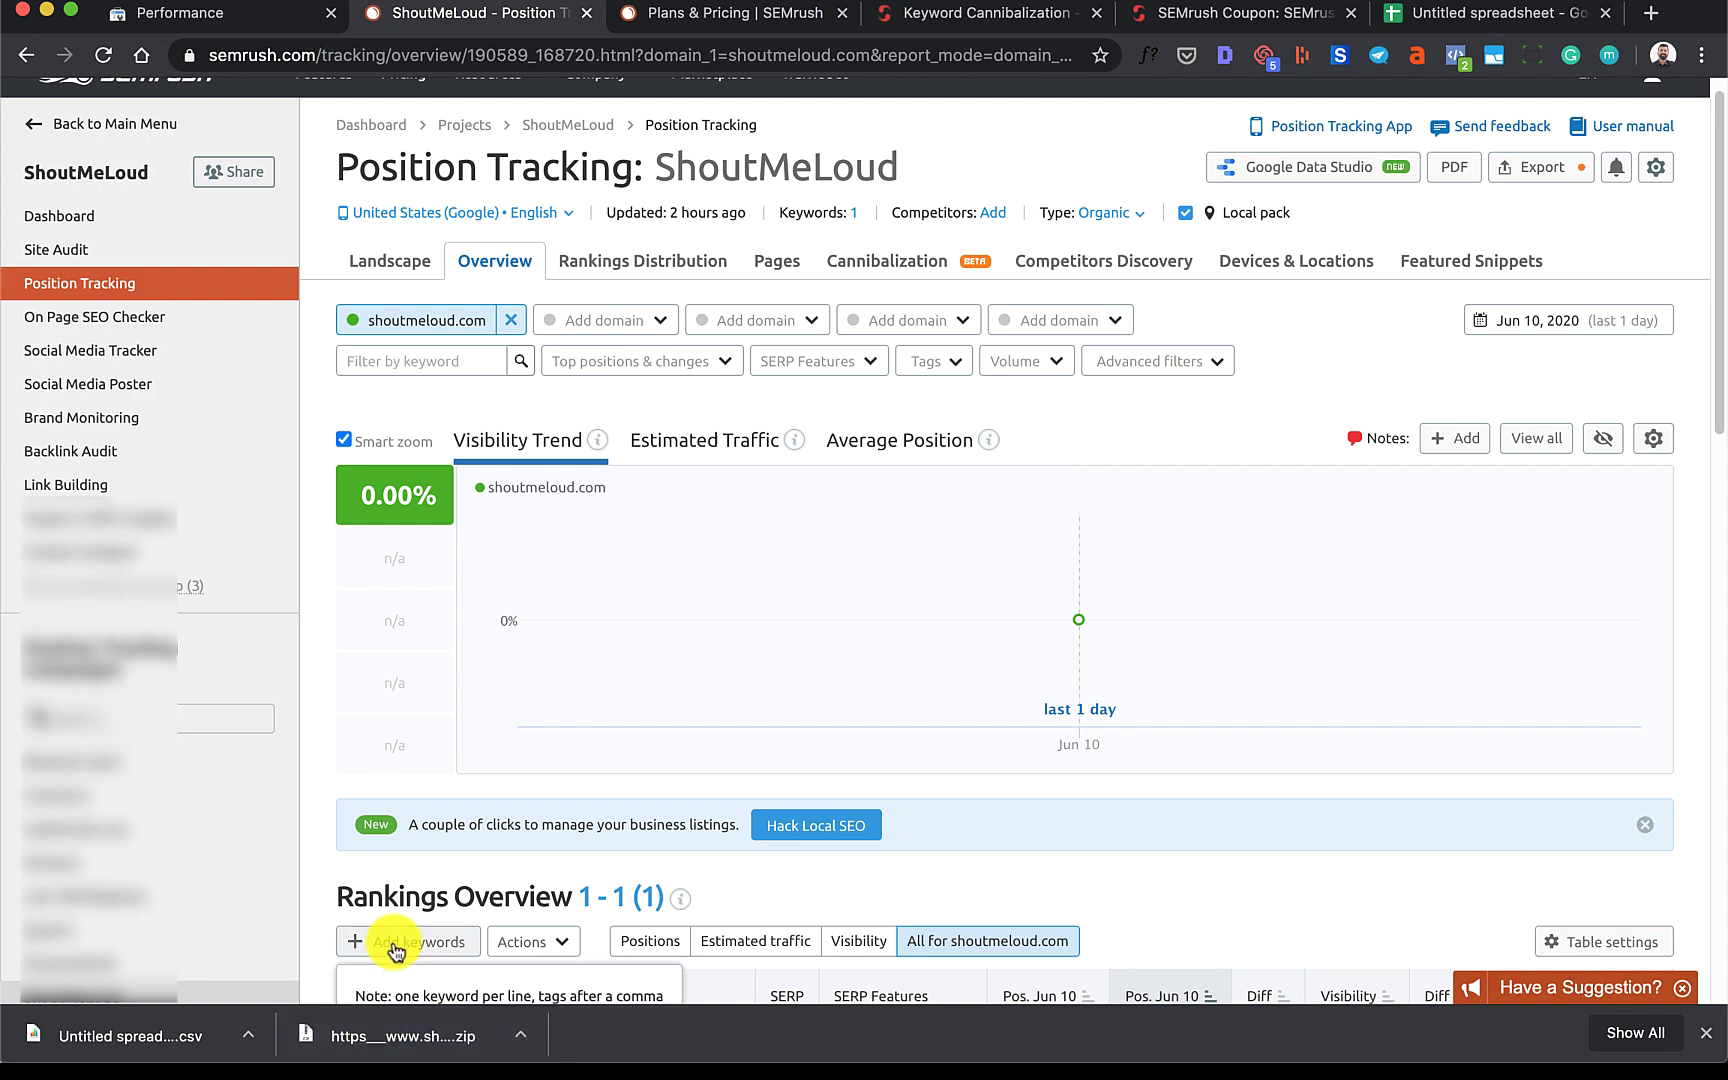
{"action": "scroll", "coordinate": [432, 962], "scroll_direction": "down", "scroll_amount": 3}
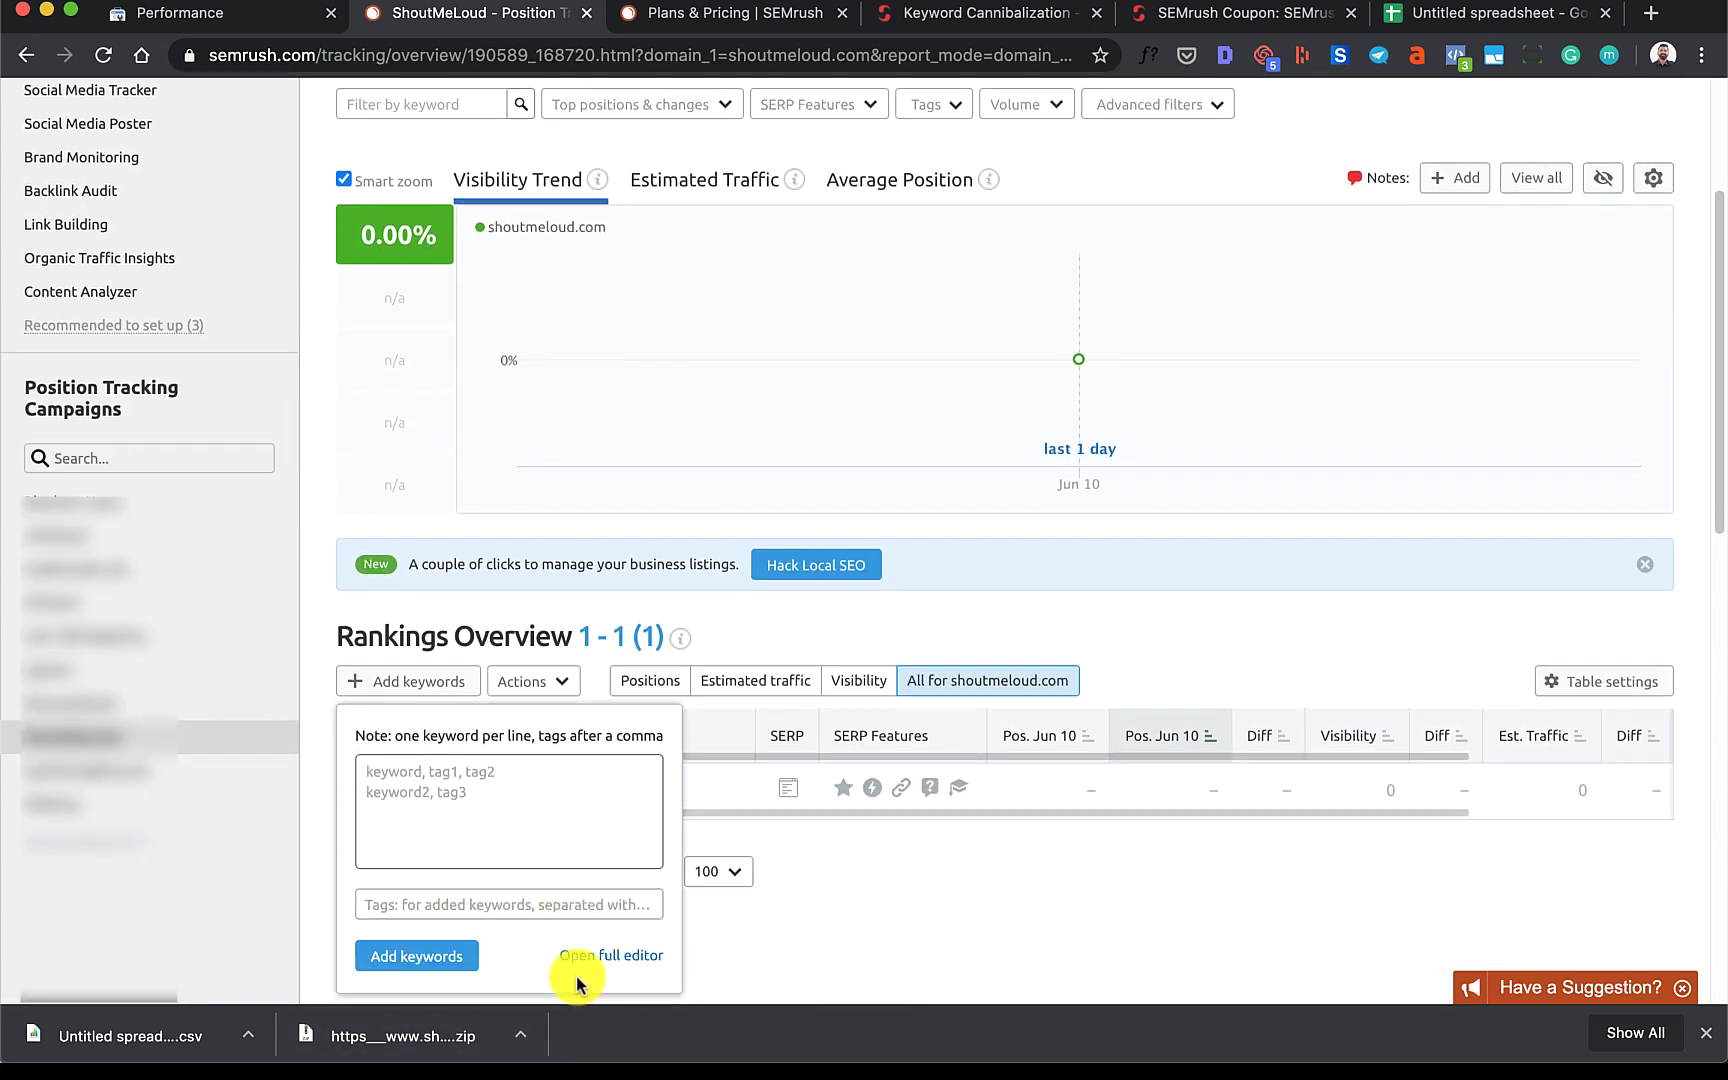
{"action": "left_click", "coordinate": [601, 956]}
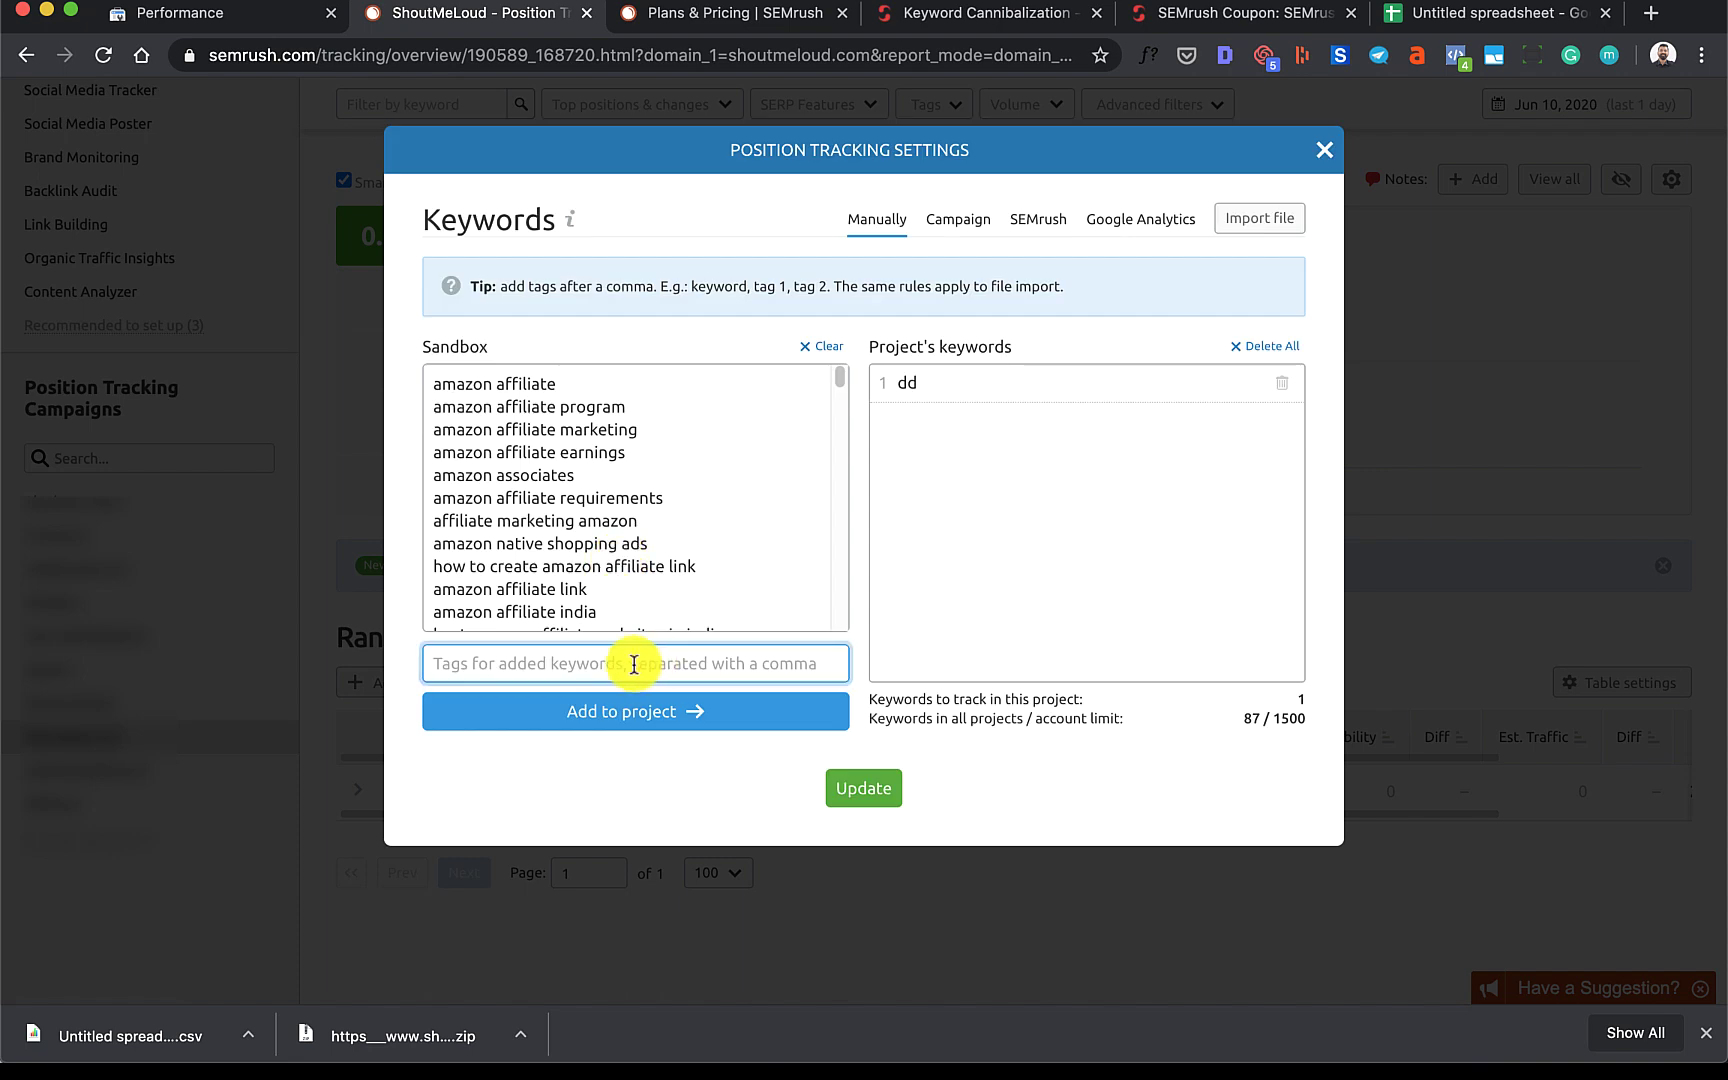
{"action": "left_click", "coordinate": [581, 664]}
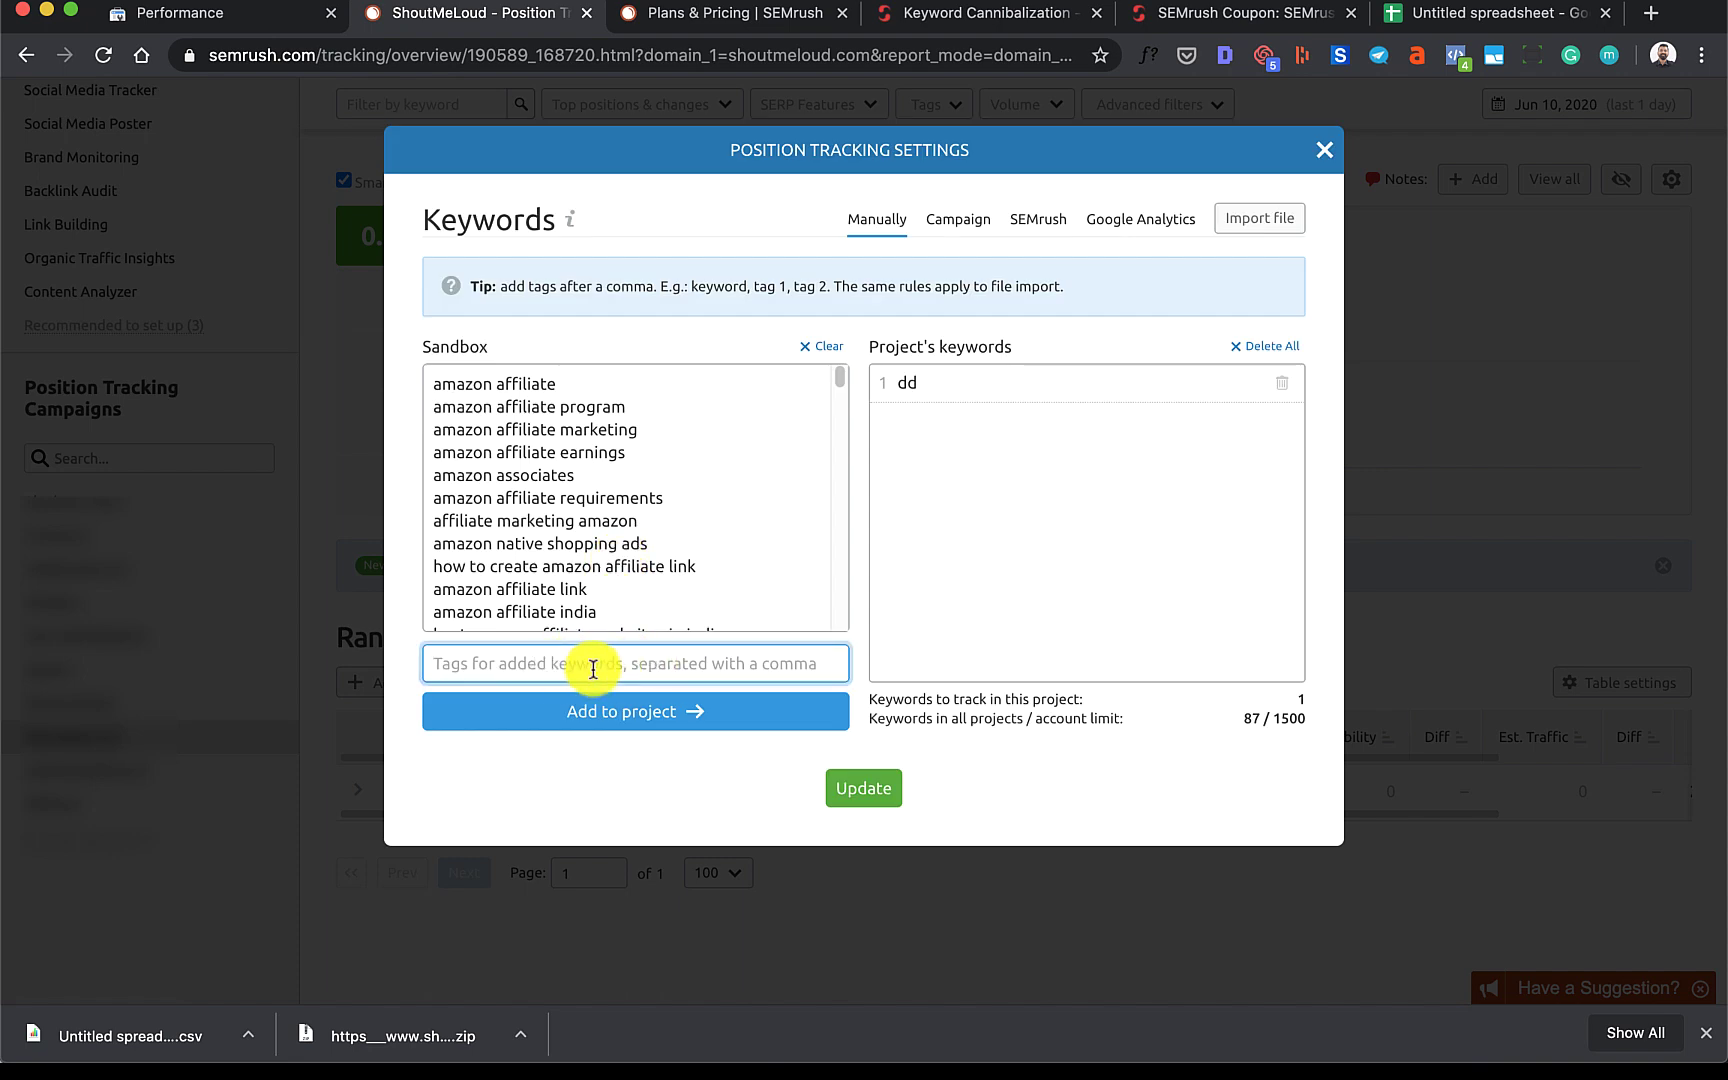
{"action": "left_click", "coordinate": [636, 717]}
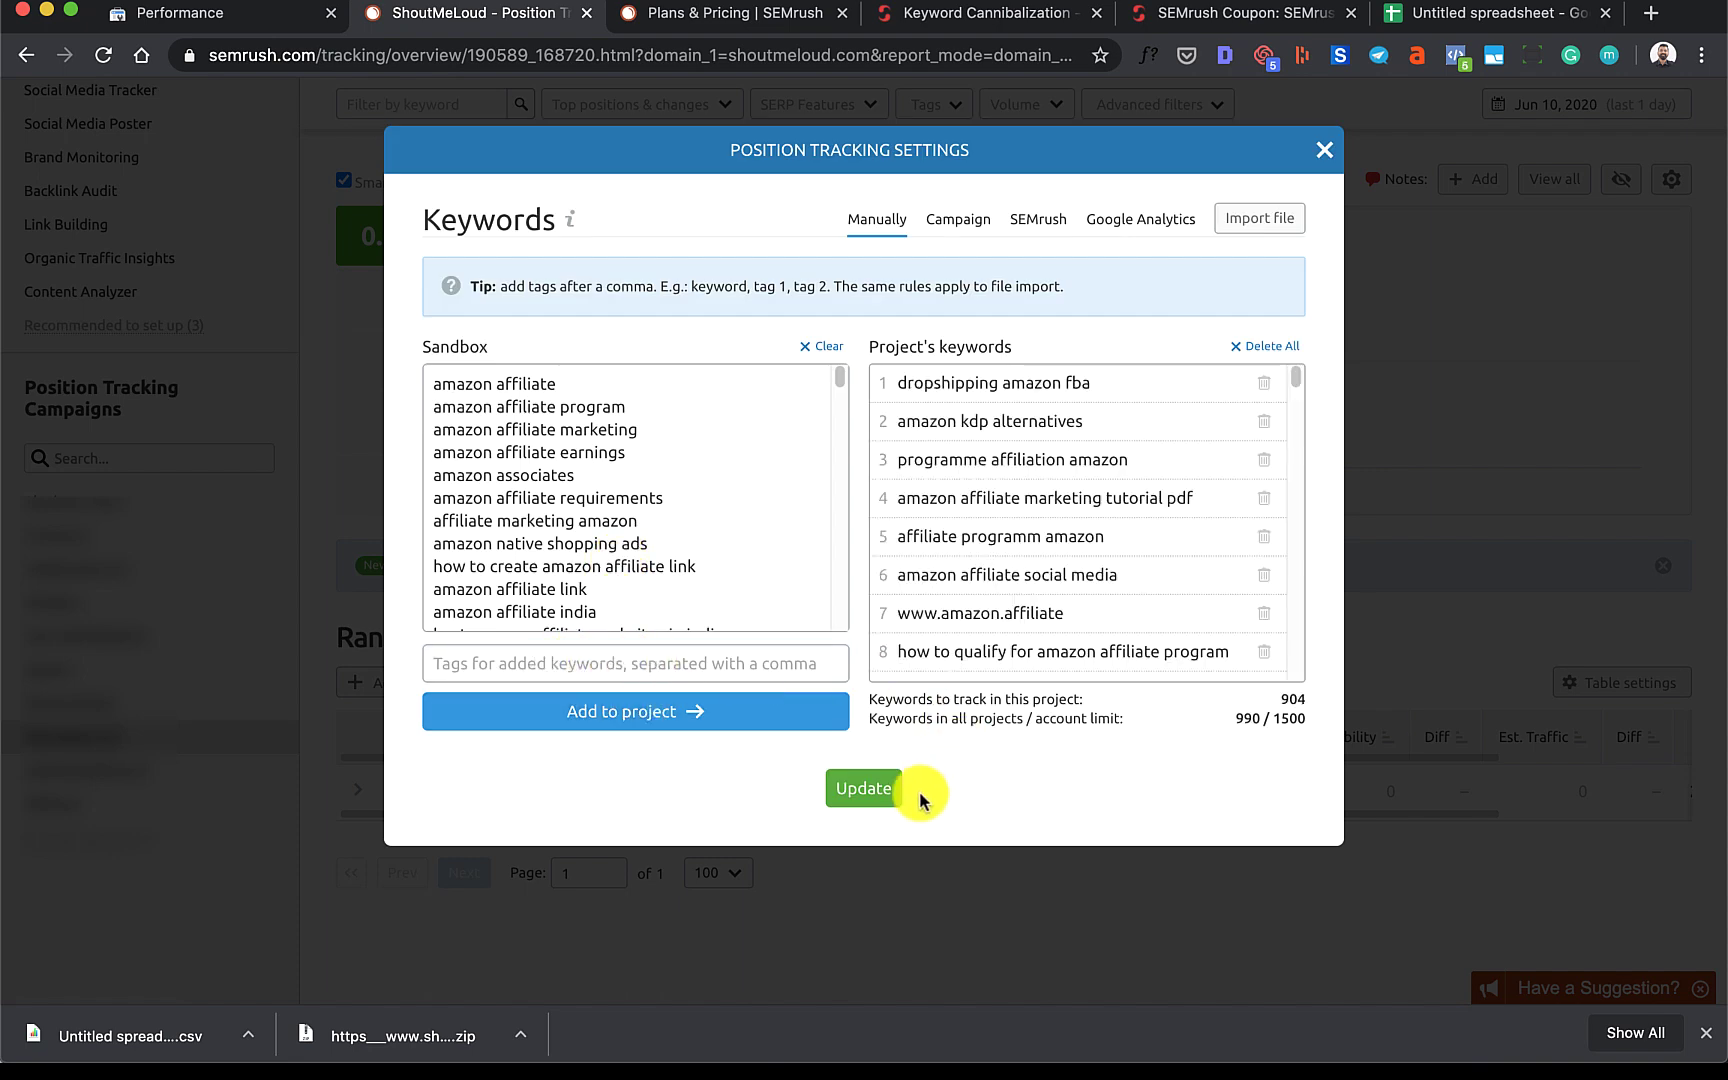
{"action": "left_click", "coordinate": [879, 791]}
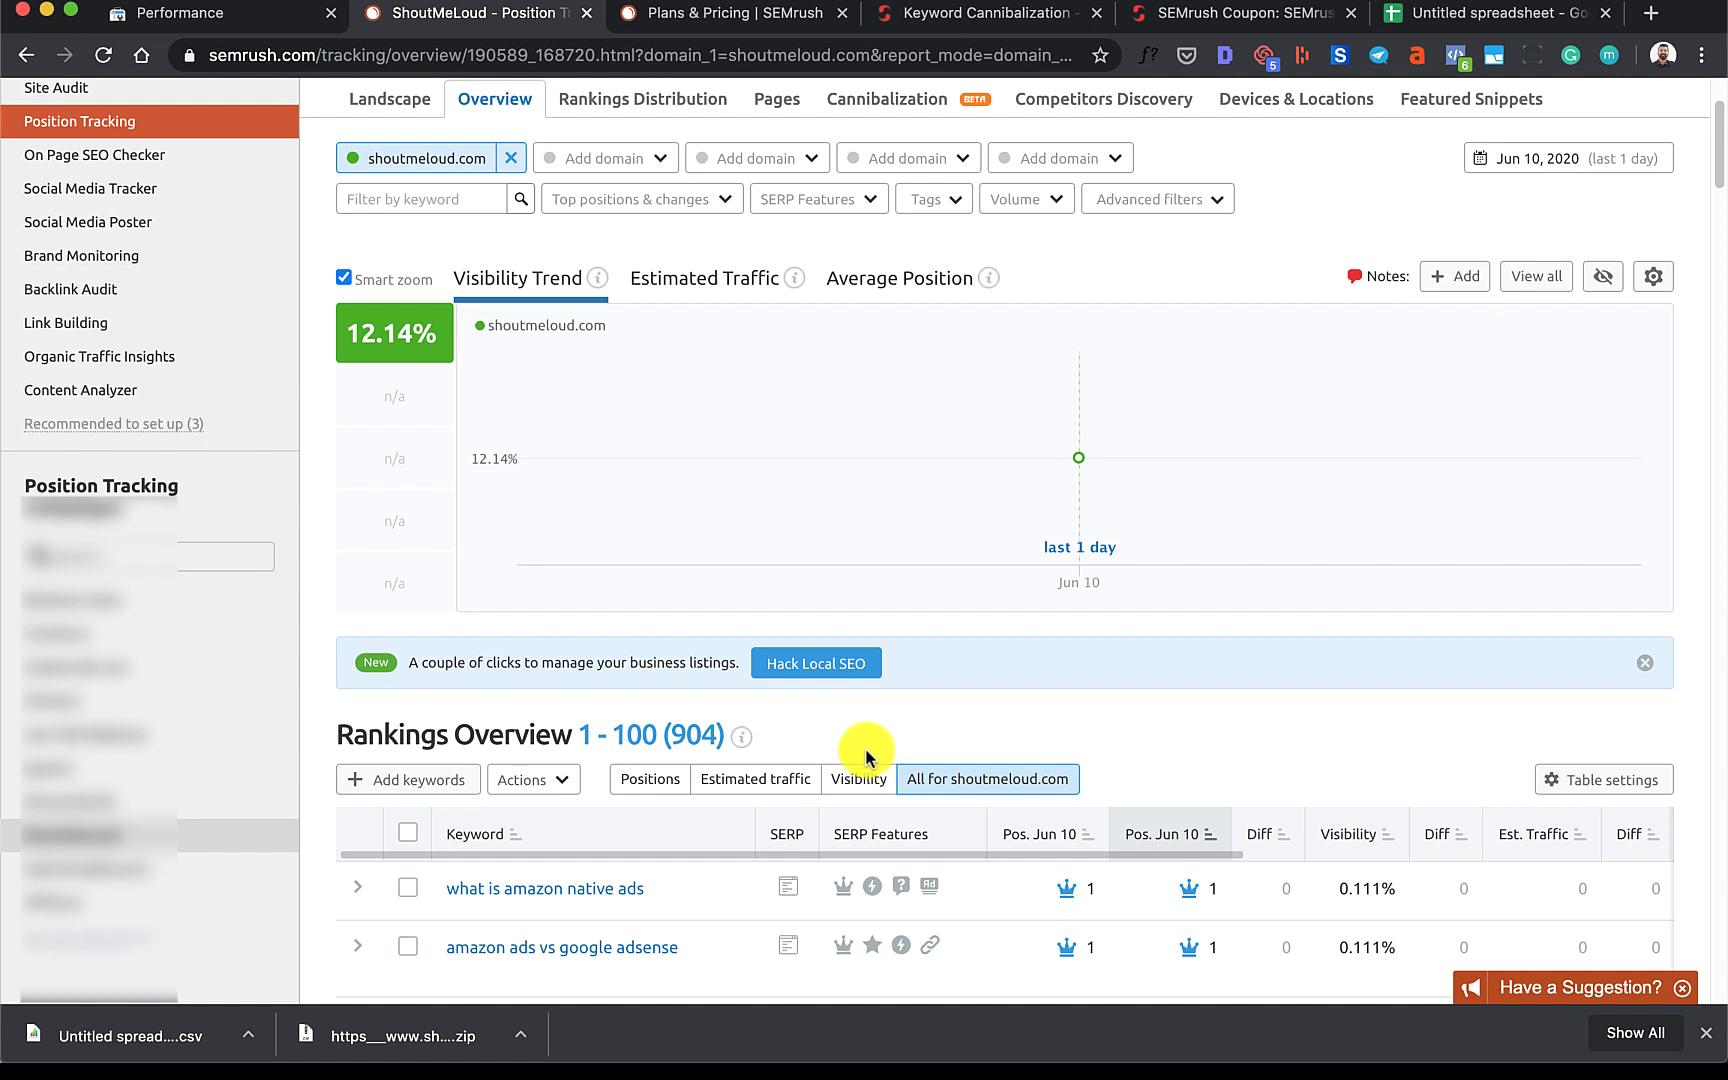
{"action": "scroll", "coordinate": [866, 757], "scroll_direction": "down", "scroll_amount": 20}
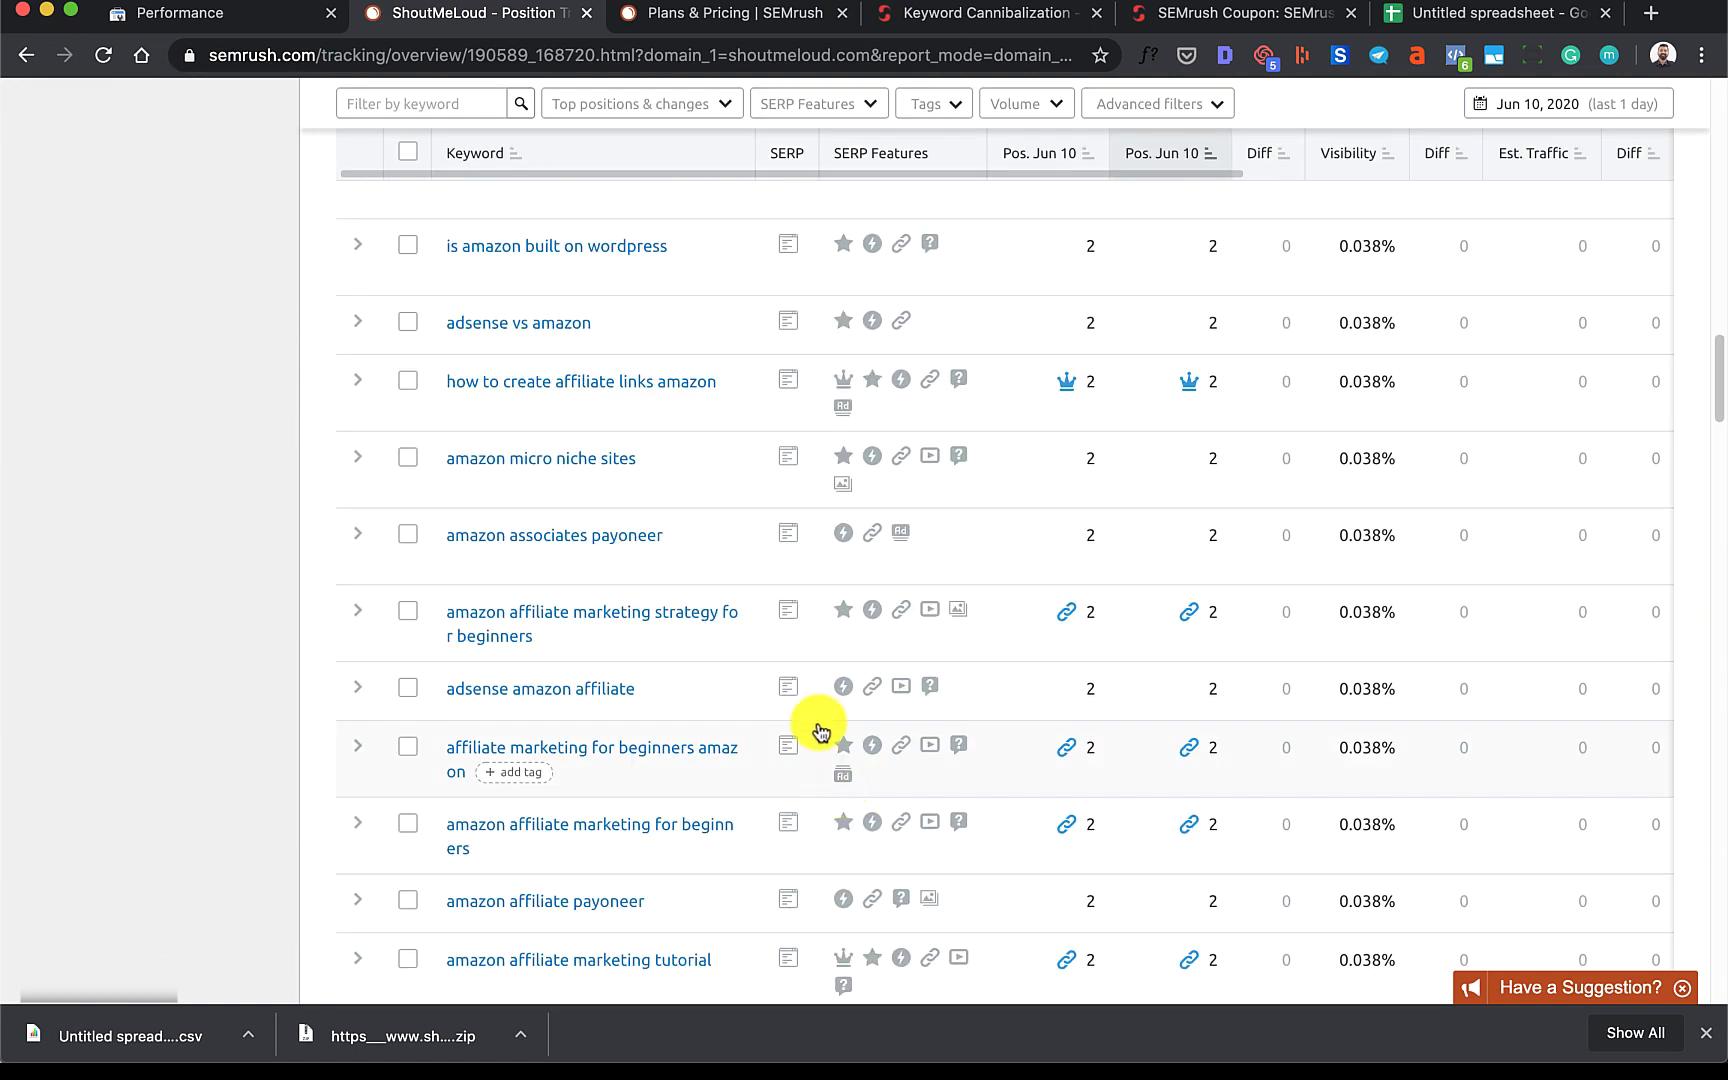
{"action": "scroll", "coordinate": [821, 733], "scroll_direction": "down", "scroll_amount": 20}
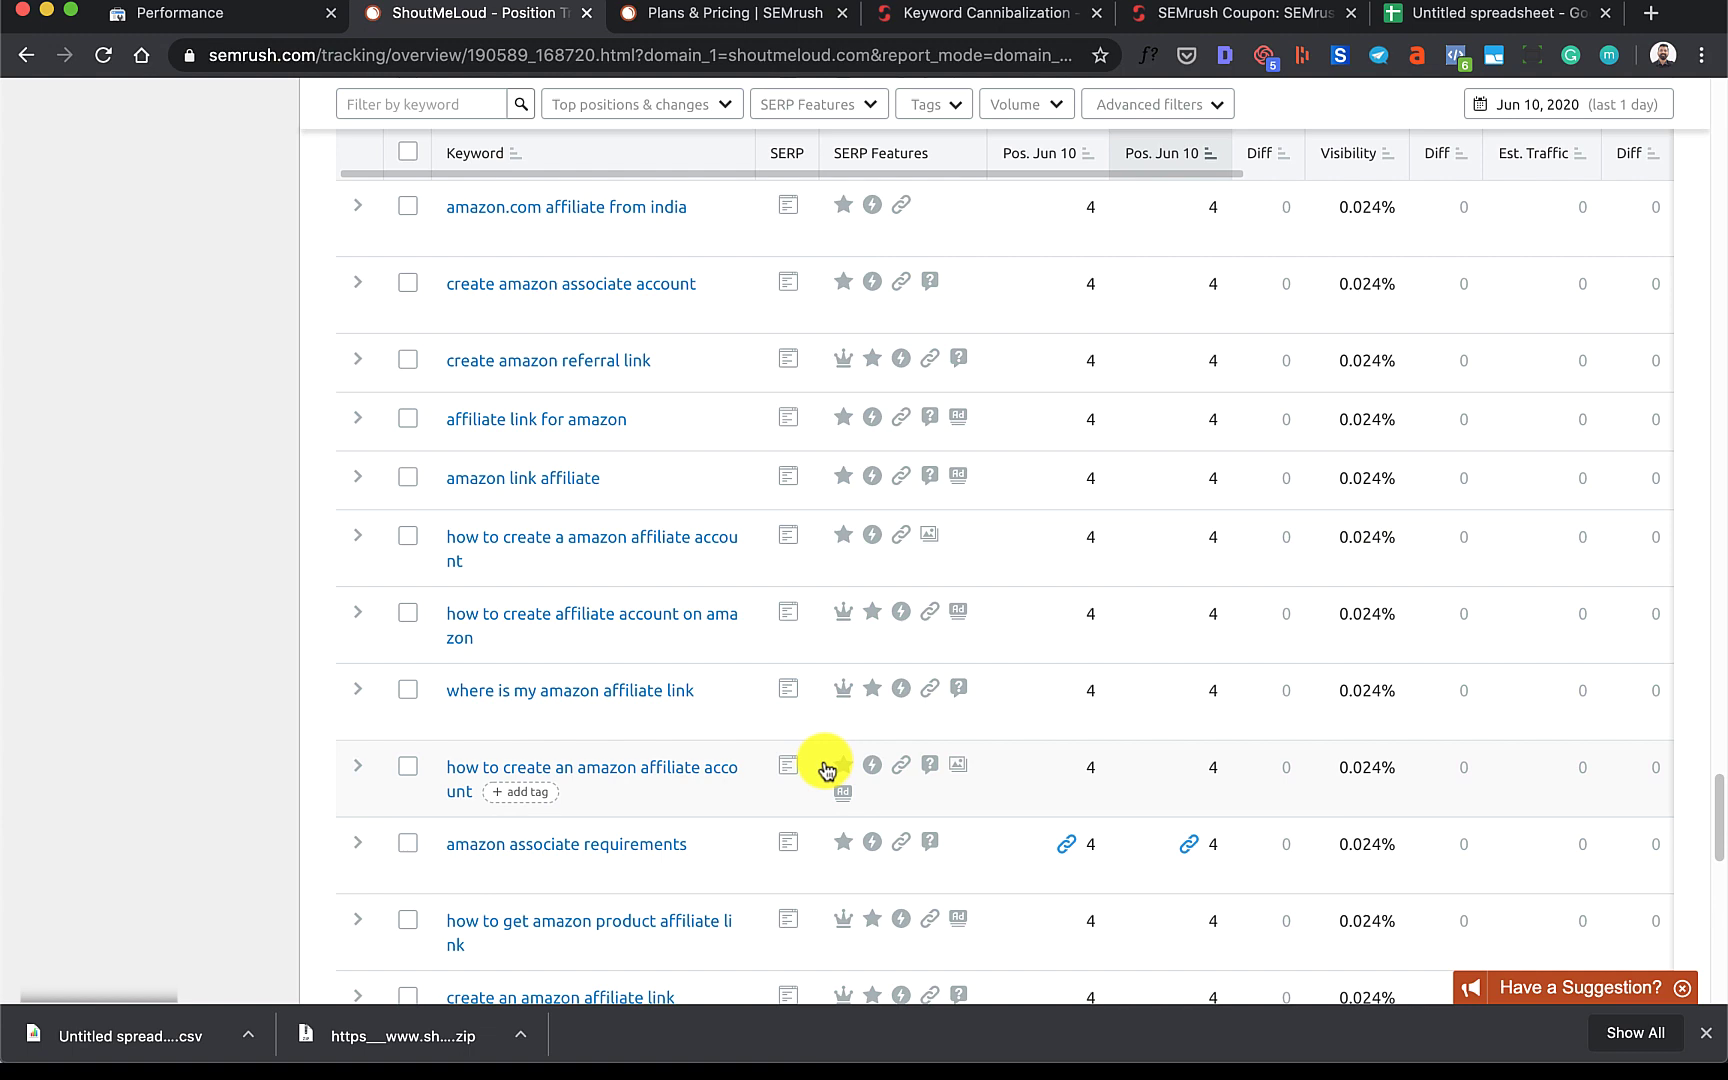
{"action": "scroll", "coordinate": [826, 768], "scroll_direction": "up", "scroll_amount": 20}
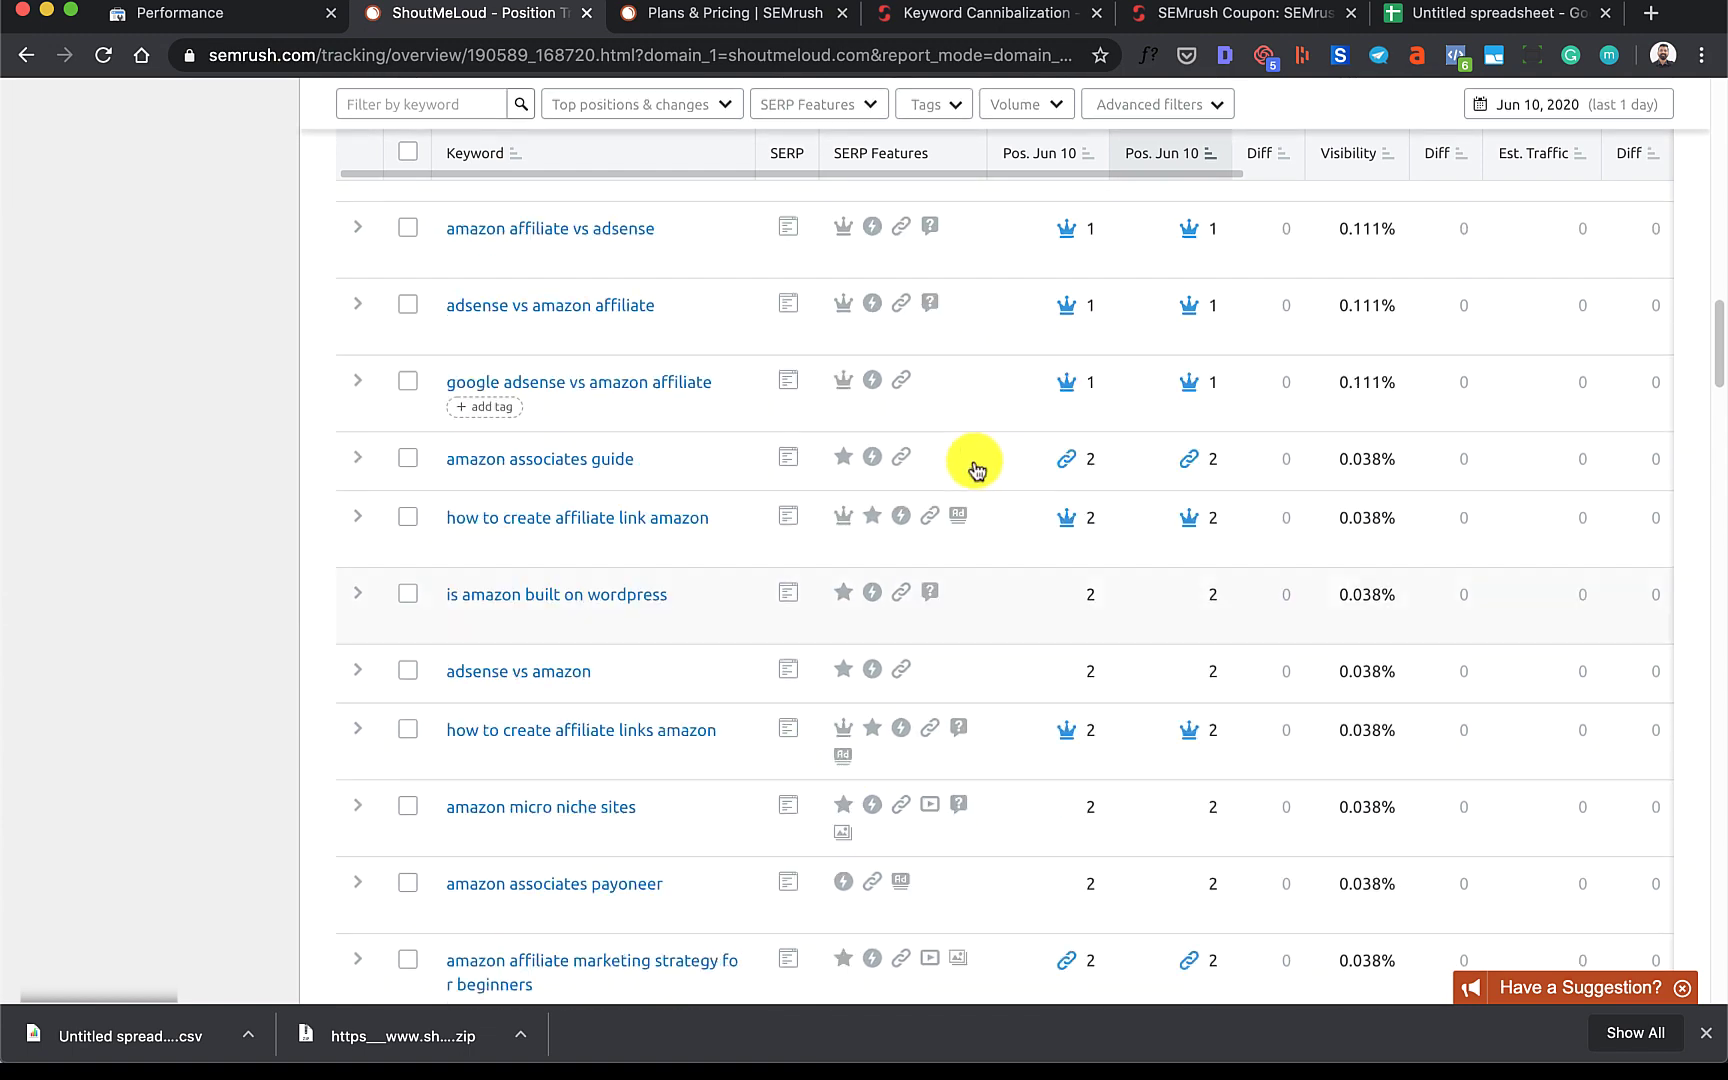
{"action": "scroll", "coordinate": [977, 470], "scroll_direction": "up", "scroll_amount": 15}
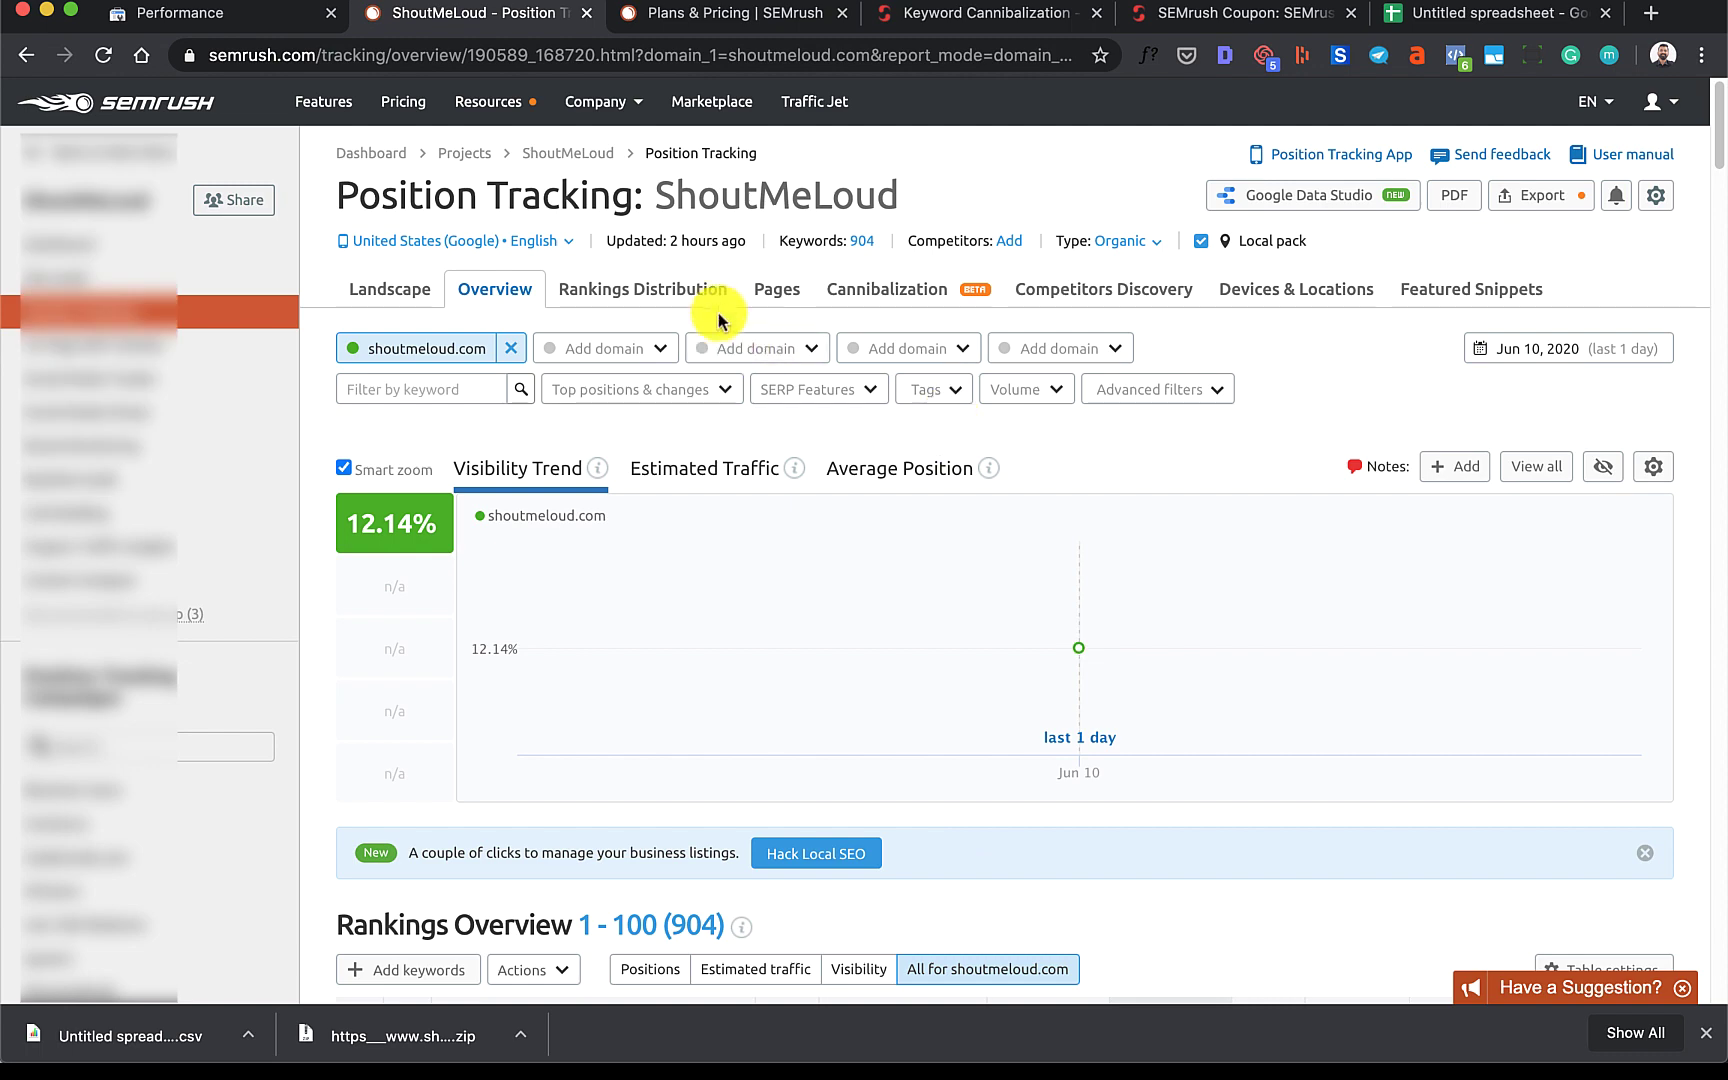
Open the Cannibalization report (94% health, 53 keywords affected) and switch it to the Keywords view
{"action": "left_click", "coordinate": [868, 297]}
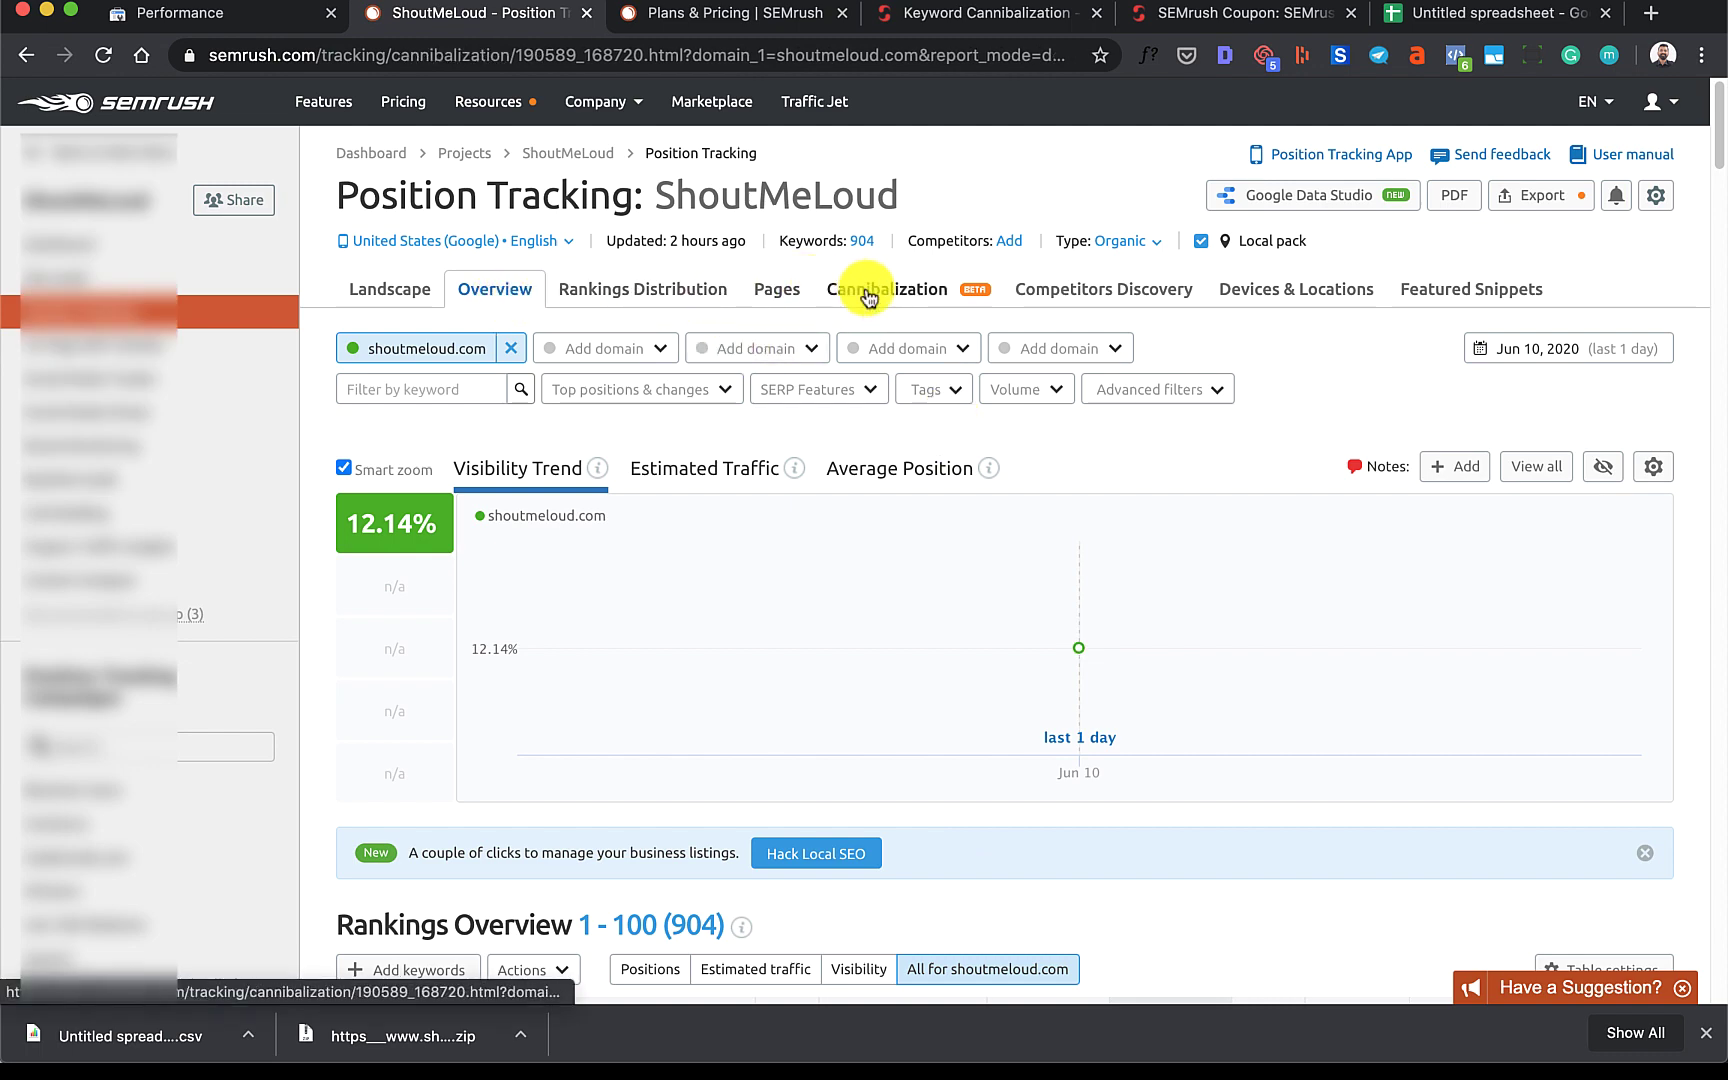
{"action": "scroll", "coordinate": [850, 330], "scroll_direction": "down", "scroll_amount": 5}
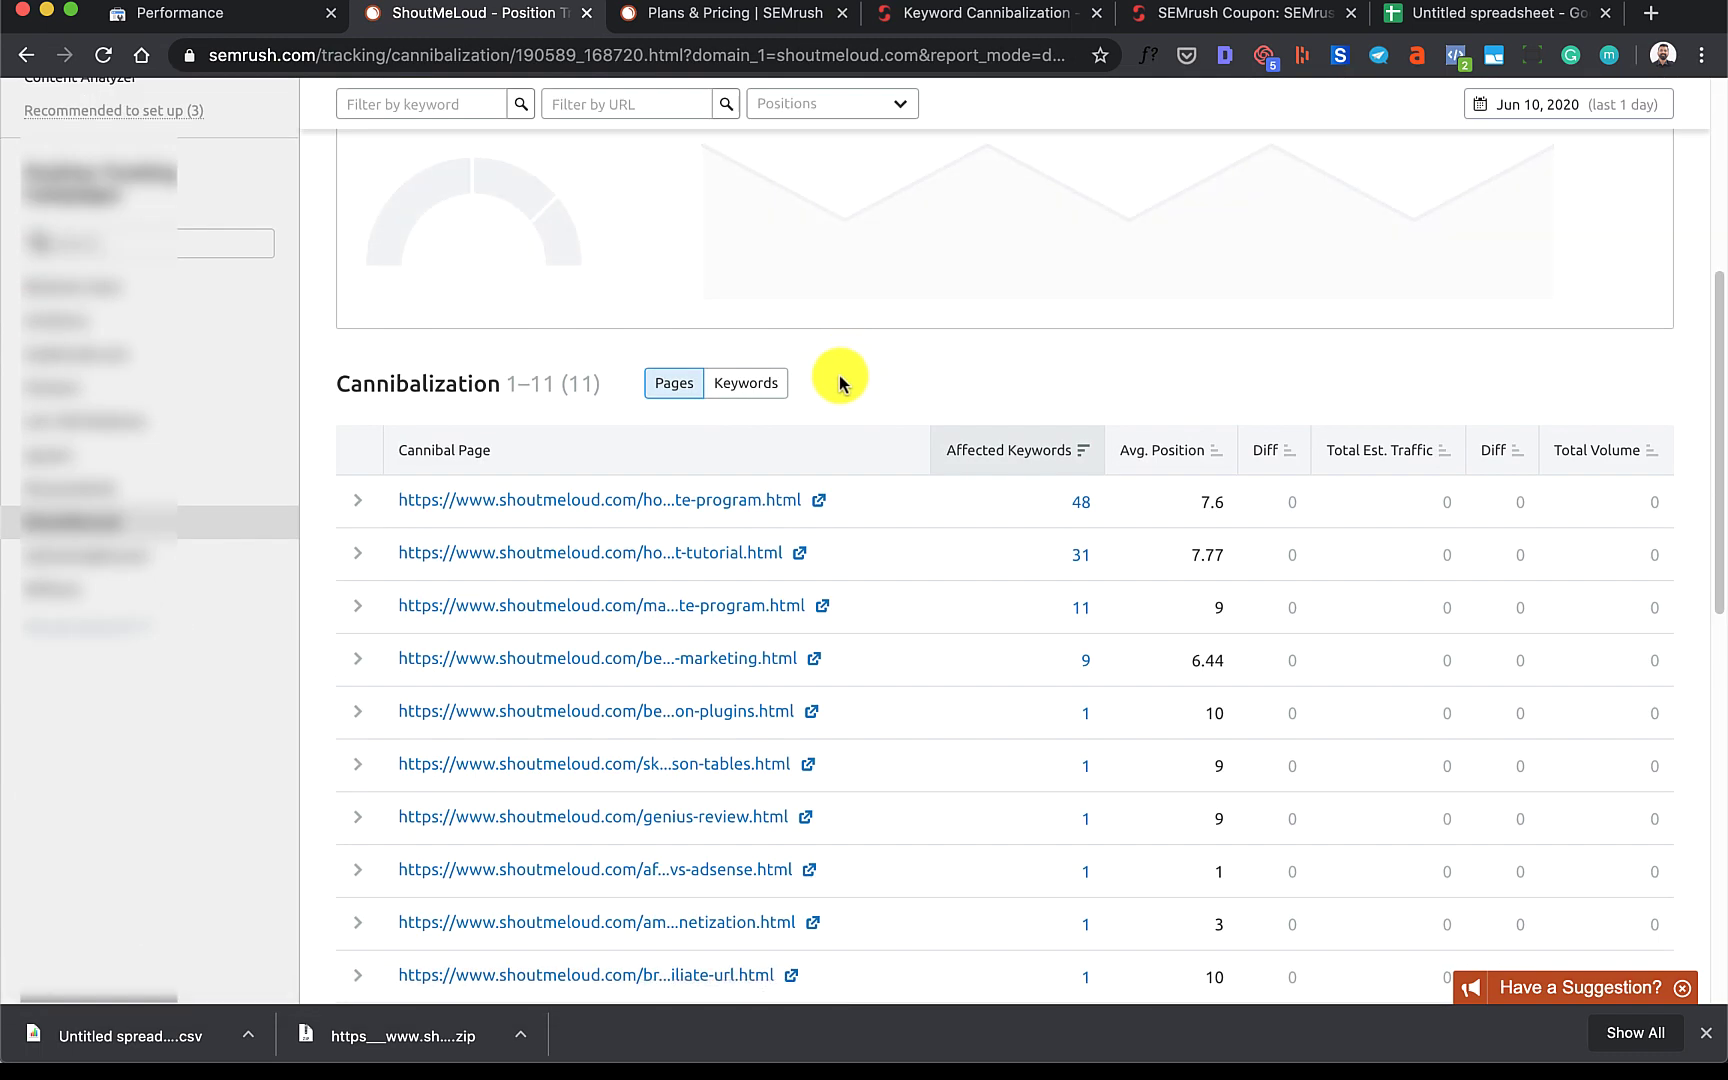
{"action": "scroll", "coordinate": [840, 375], "scroll_direction": "down", "scroll_amount": 1}
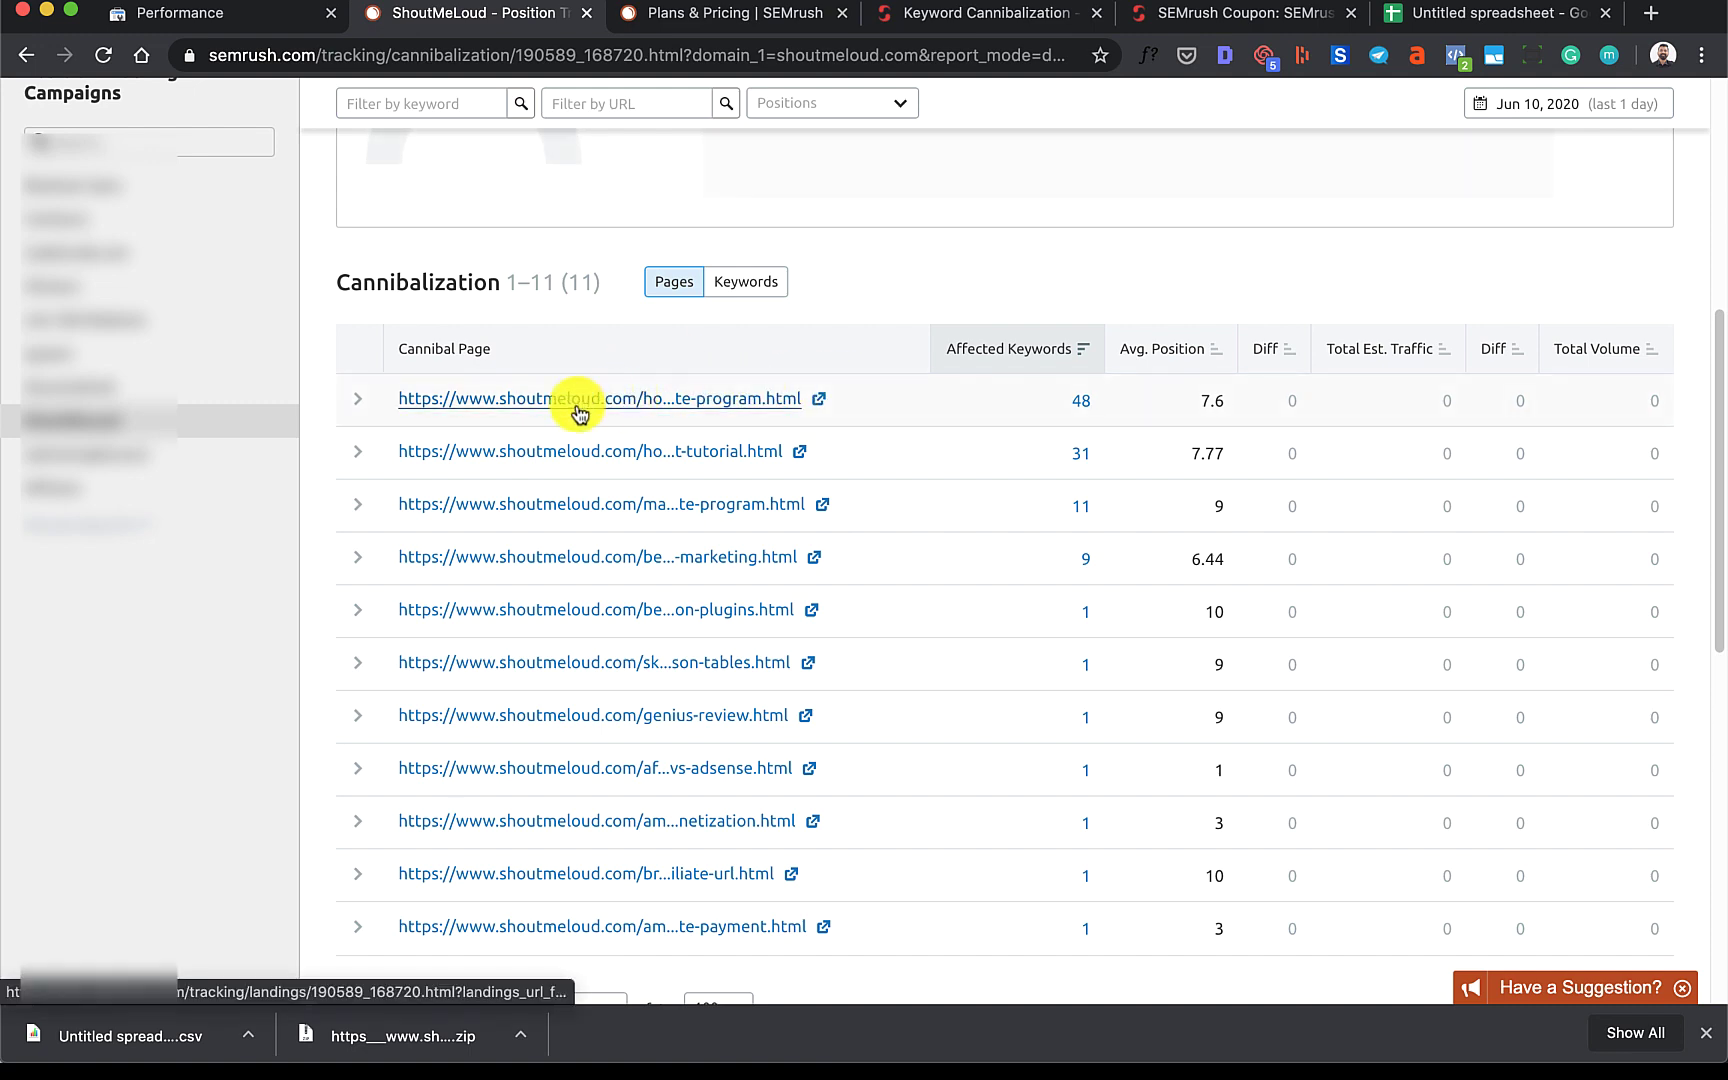
{"action": "left_click", "coordinate": [356, 407]}
{"action": "scroll", "coordinate": [382, 436], "scroll_direction": "down", "scroll_amount": 5}
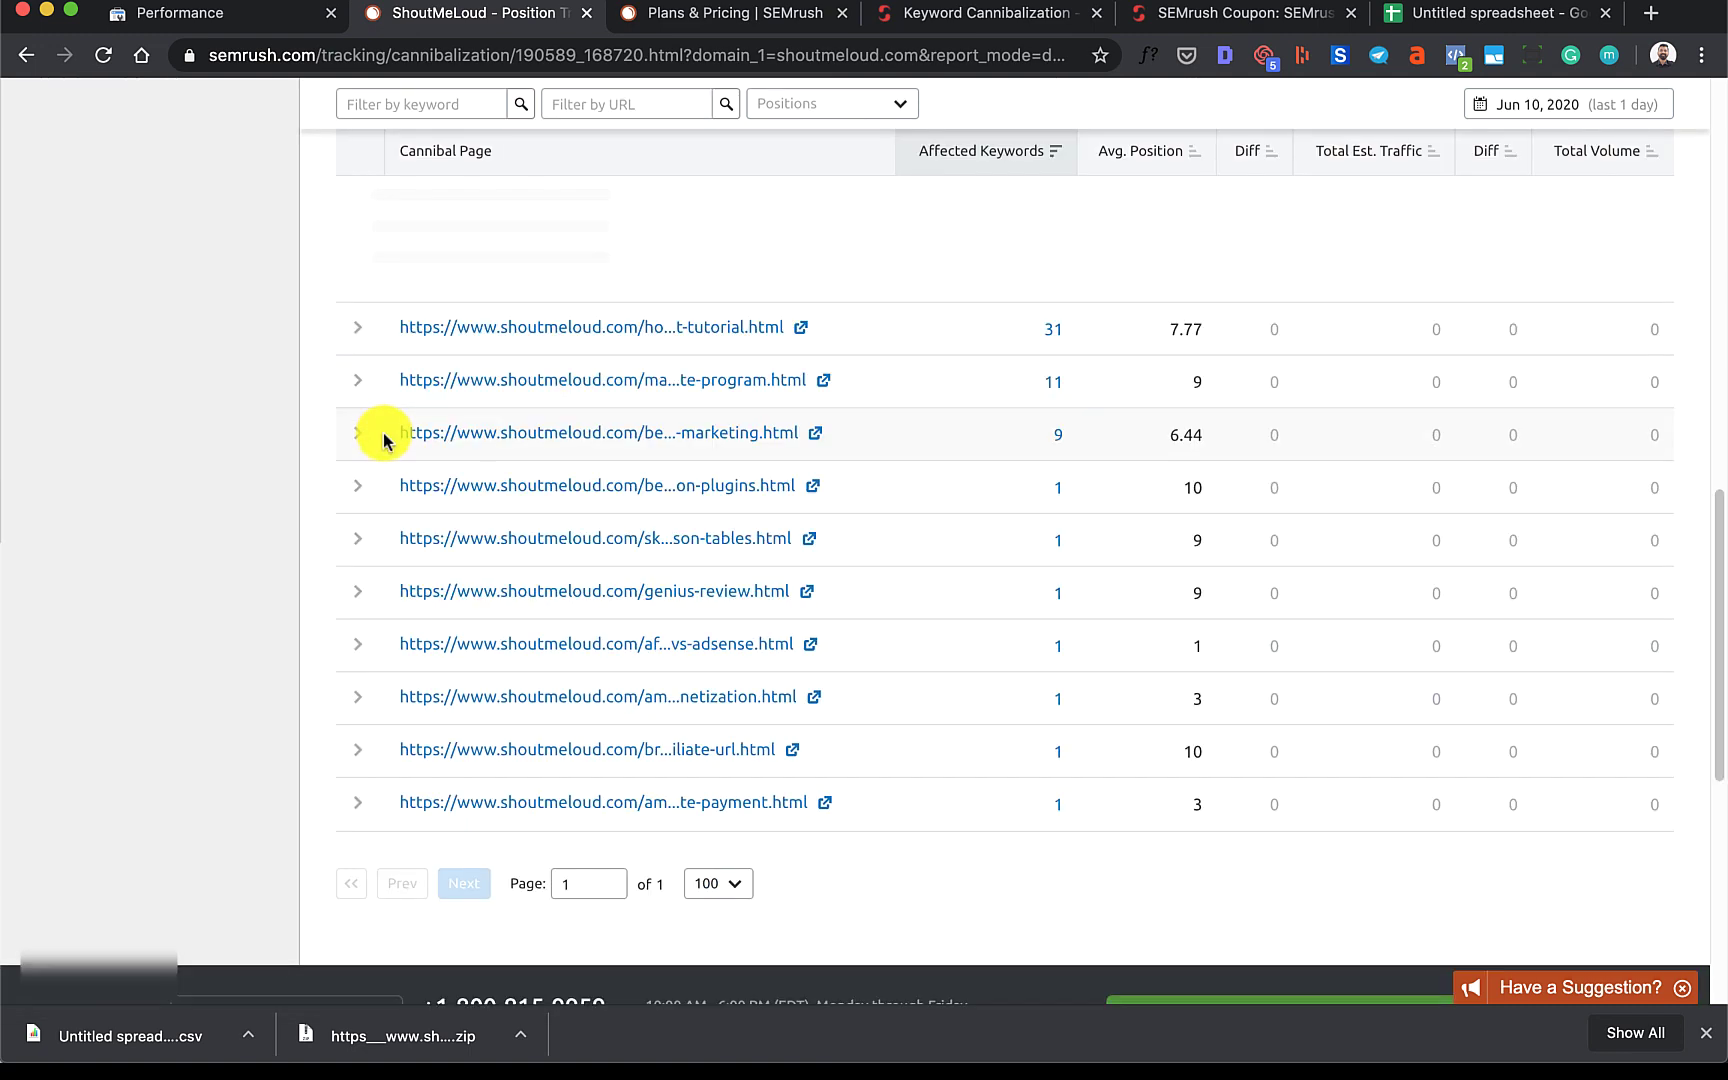
{"action": "scroll", "coordinate": [540, 460], "scroll_direction": "up", "scroll_amount": 3}
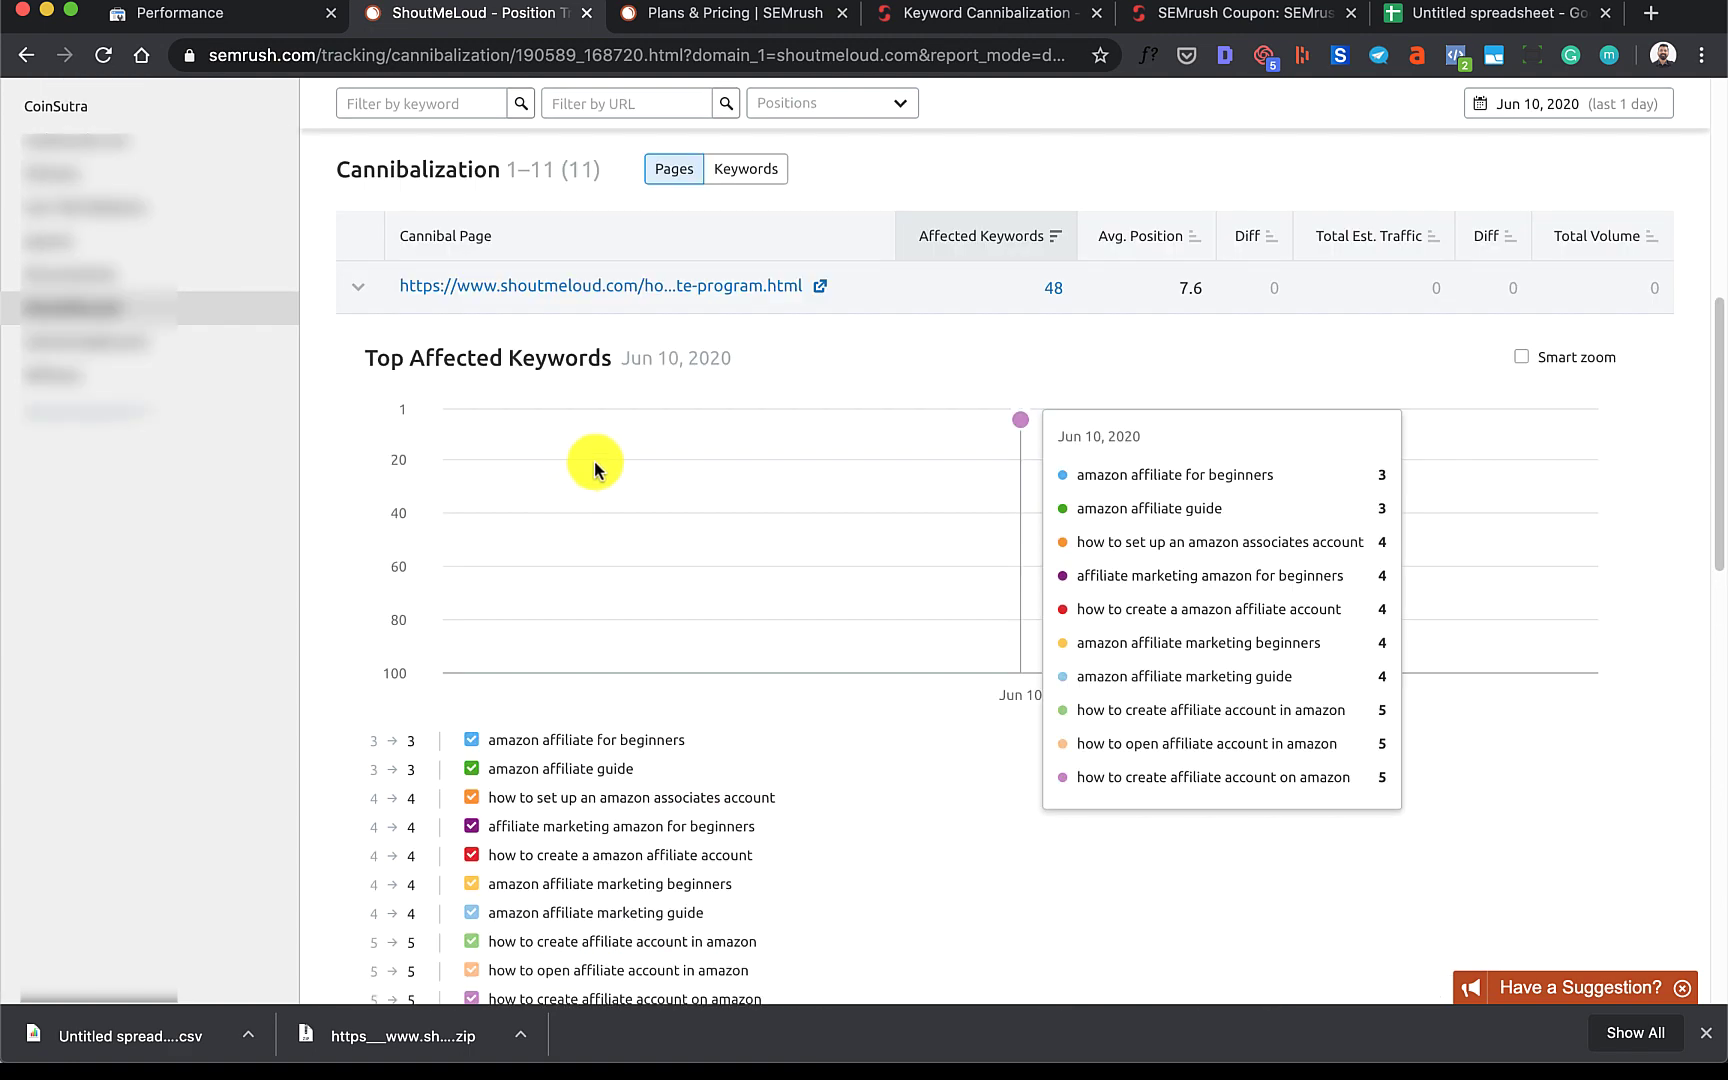
{"action": "scroll", "coordinate": [594, 460], "scroll_direction": "down", "scroll_amount": 1}
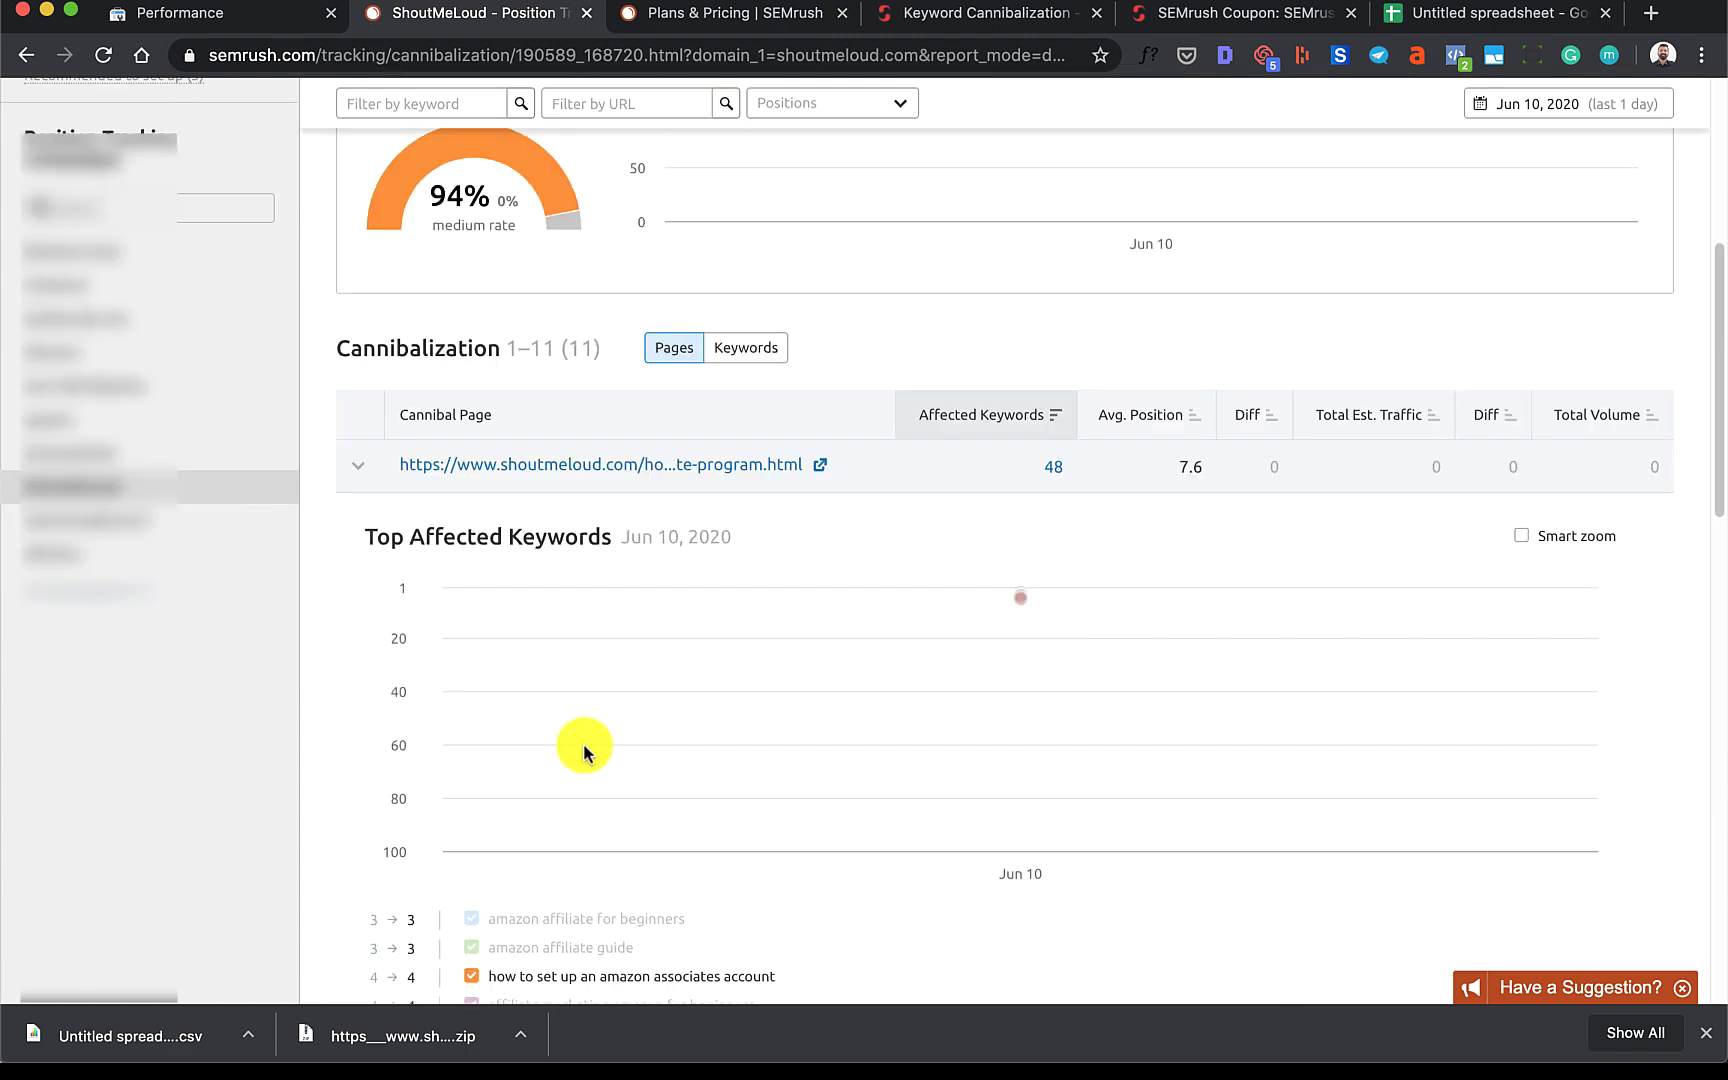
{"action": "scroll", "coordinate": [580, 750], "scroll_direction": "up", "scroll_amount": 4}
View cannibalization by keyword and expand 'amazon native ads vs adsense' and 'amazon affiliate guide' to show their top URLs
{"action": "left_click", "coordinate": [748, 348]}
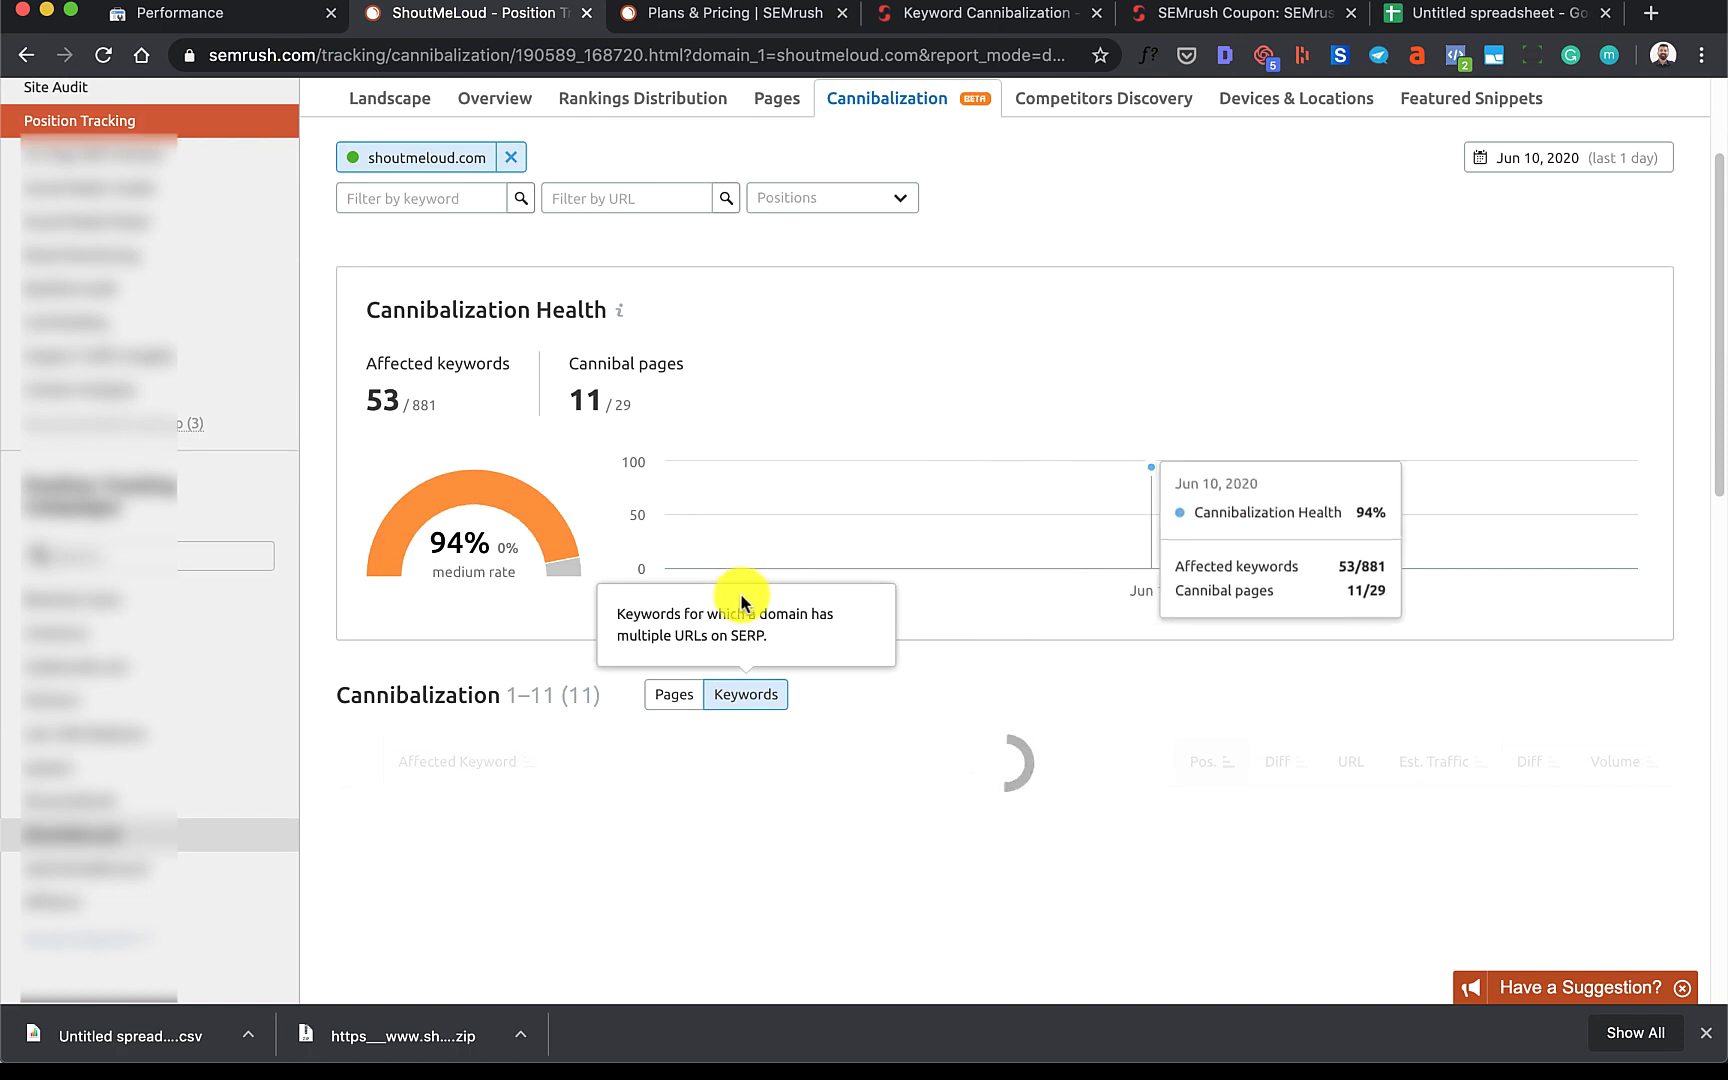
{"action": "scroll", "coordinate": [740, 588], "scroll_direction": "down", "scroll_amount": 6}
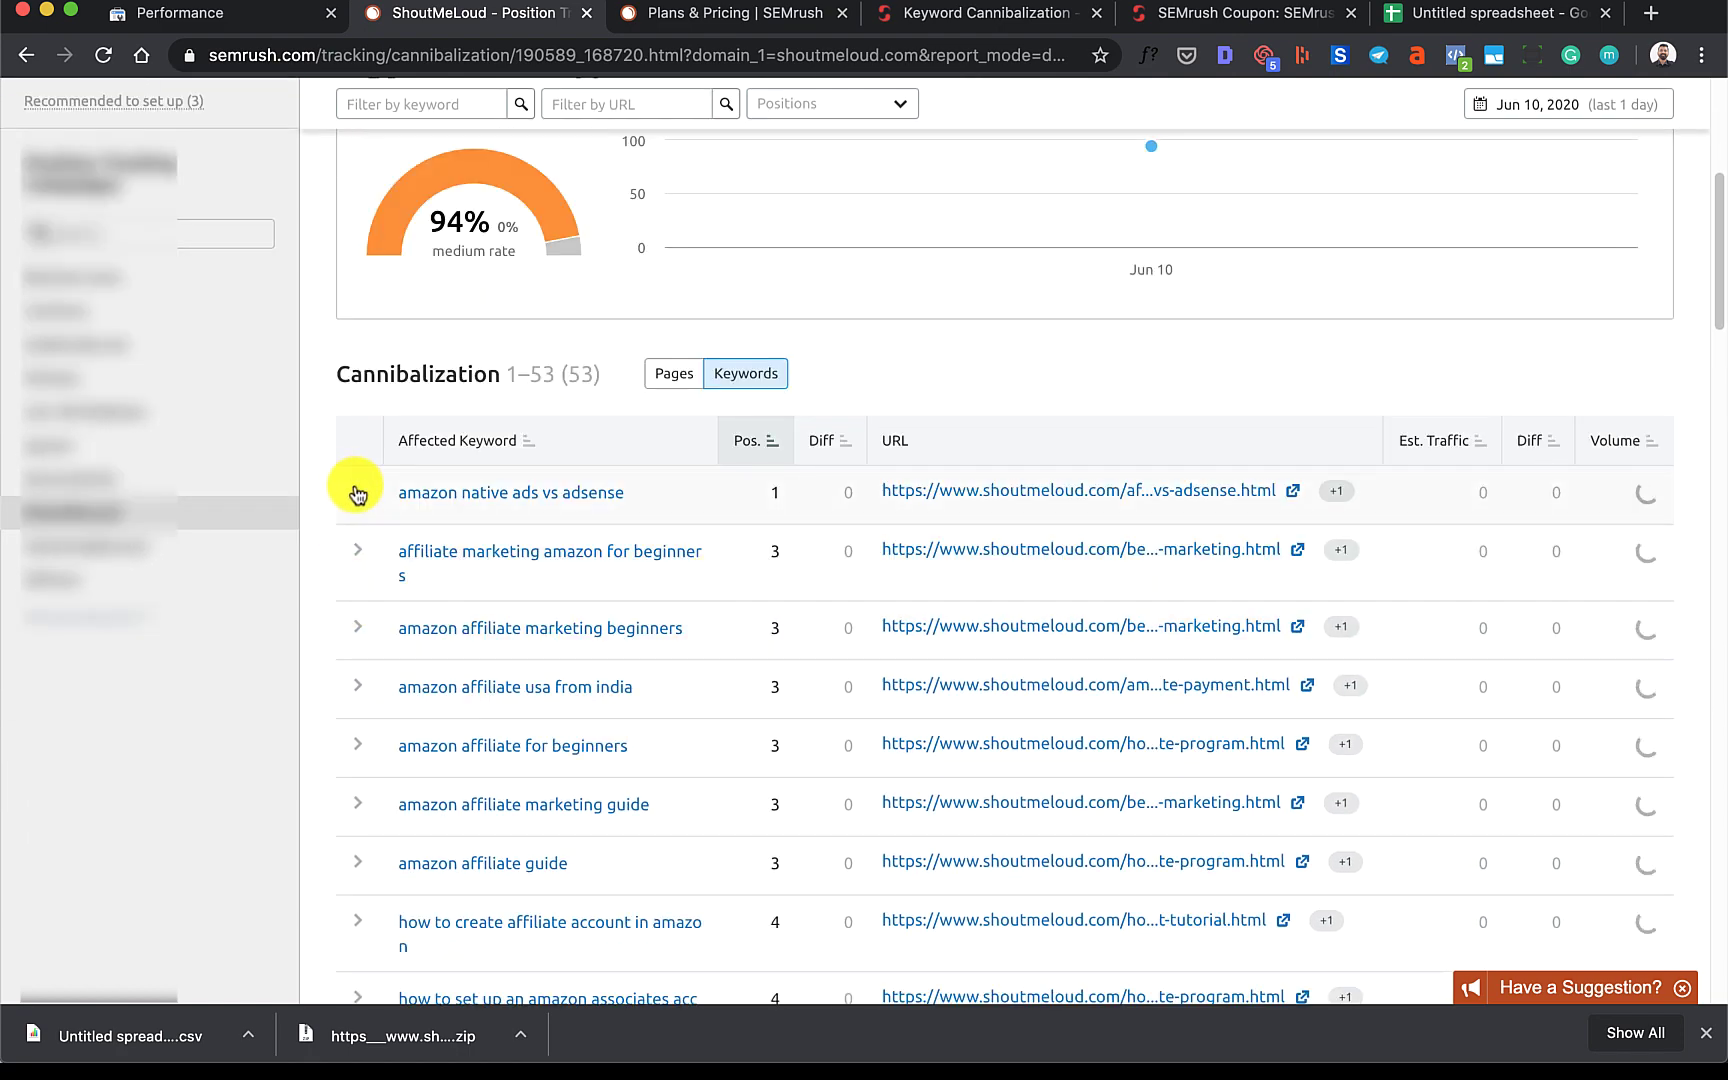
{"action": "left_click", "coordinate": [357, 497]}
{"action": "scroll", "coordinate": [360, 503], "scroll_direction": "down", "scroll_amount": 4}
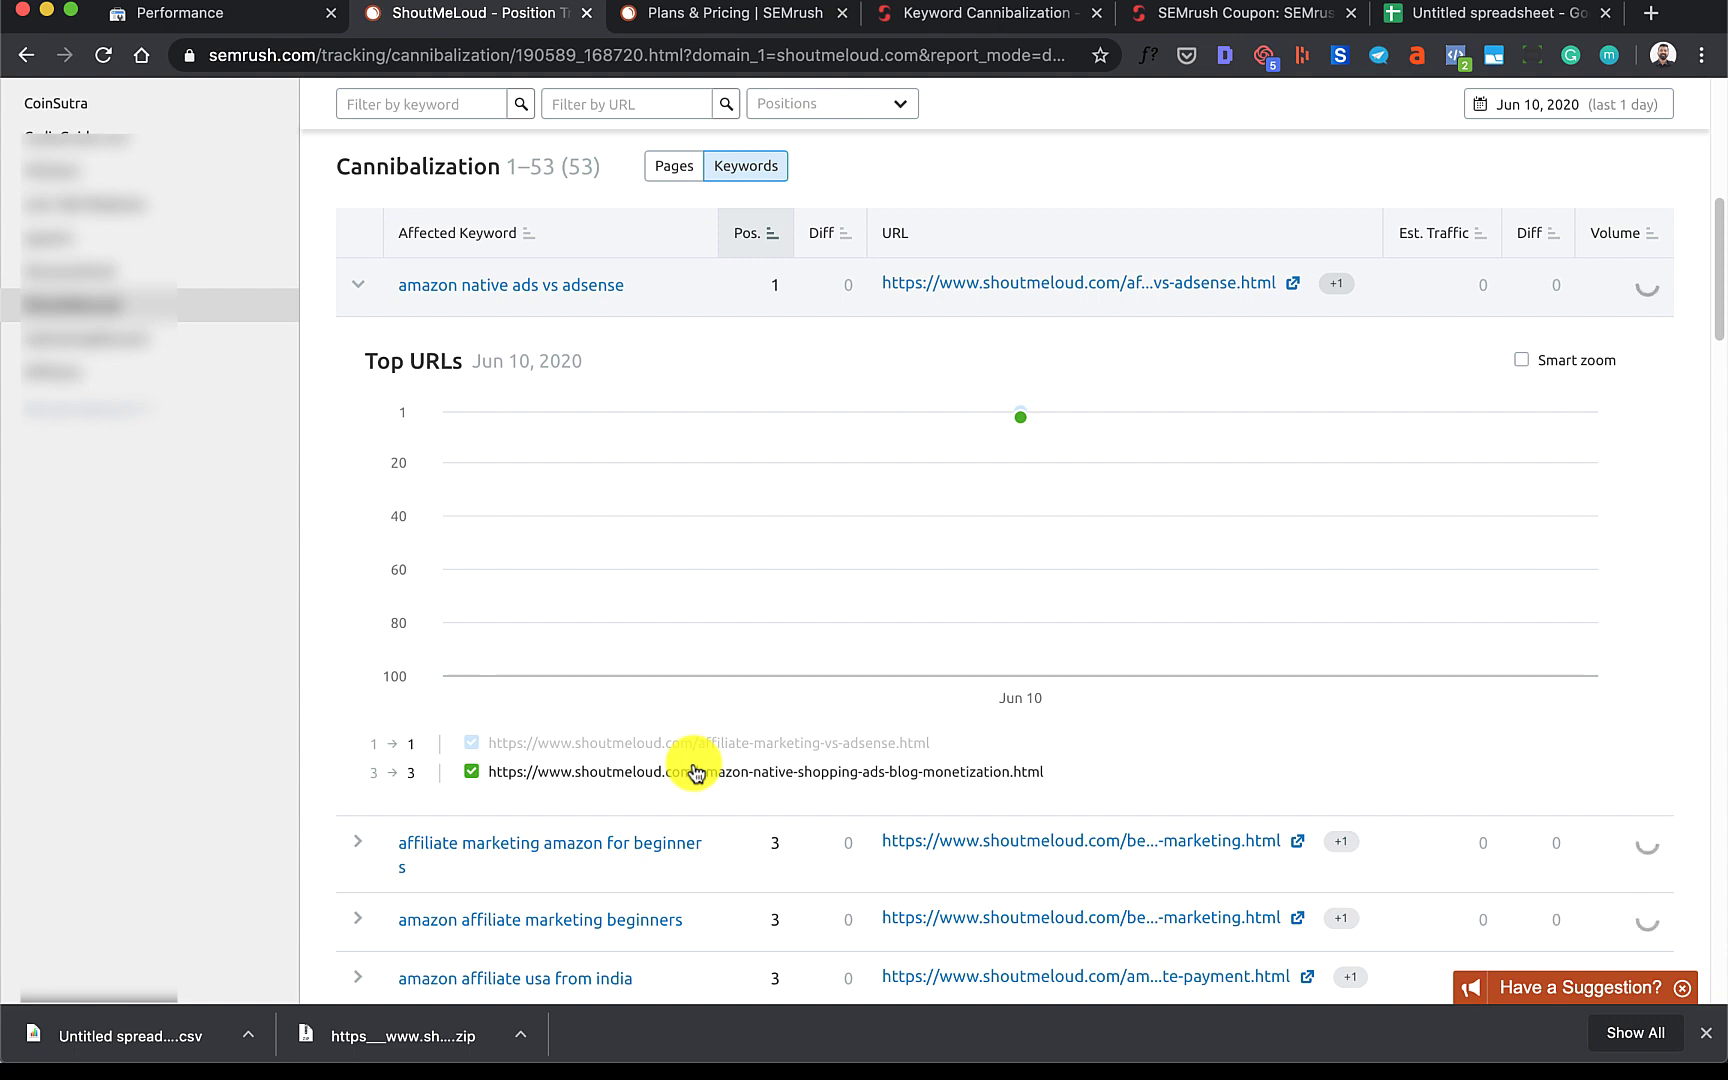
{"action": "scroll", "coordinate": [695, 772], "scroll_direction": "down", "scroll_amount": 5}
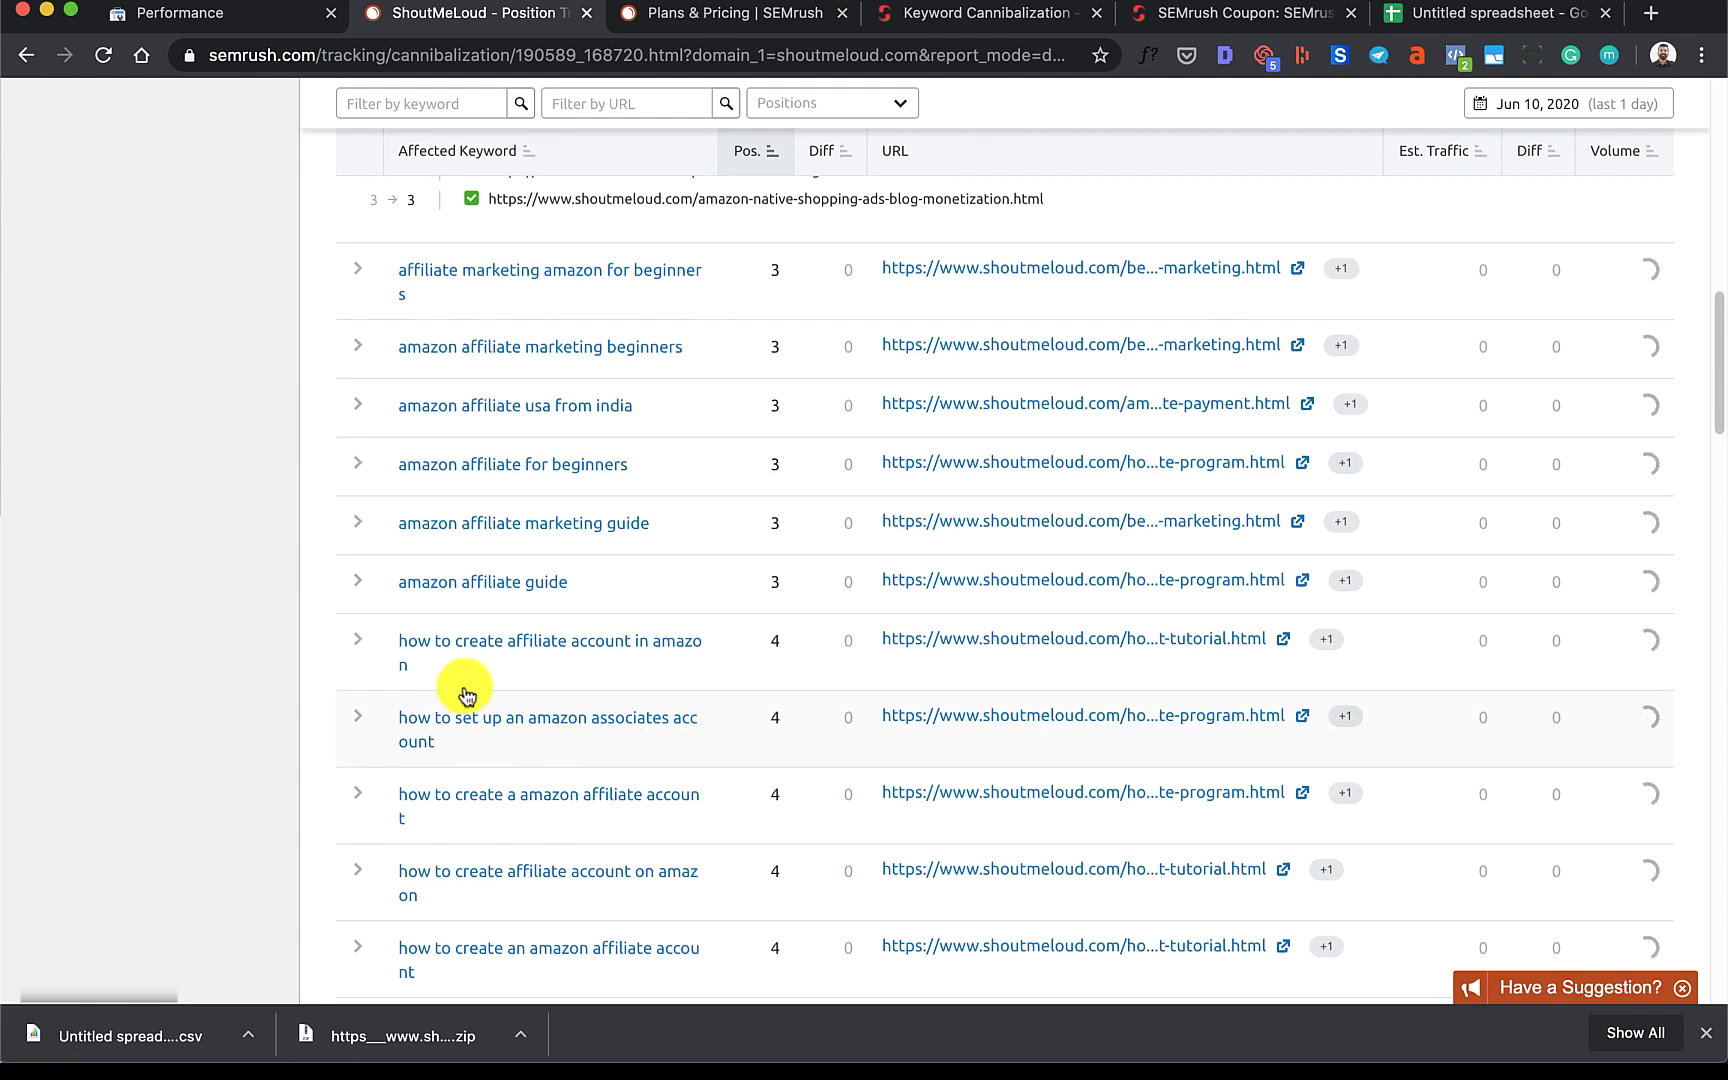
{"action": "left_click", "coordinate": [362, 584]}
{"action": "scroll", "coordinate": [393, 625], "scroll_direction": "down", "scroll_amount": 3}
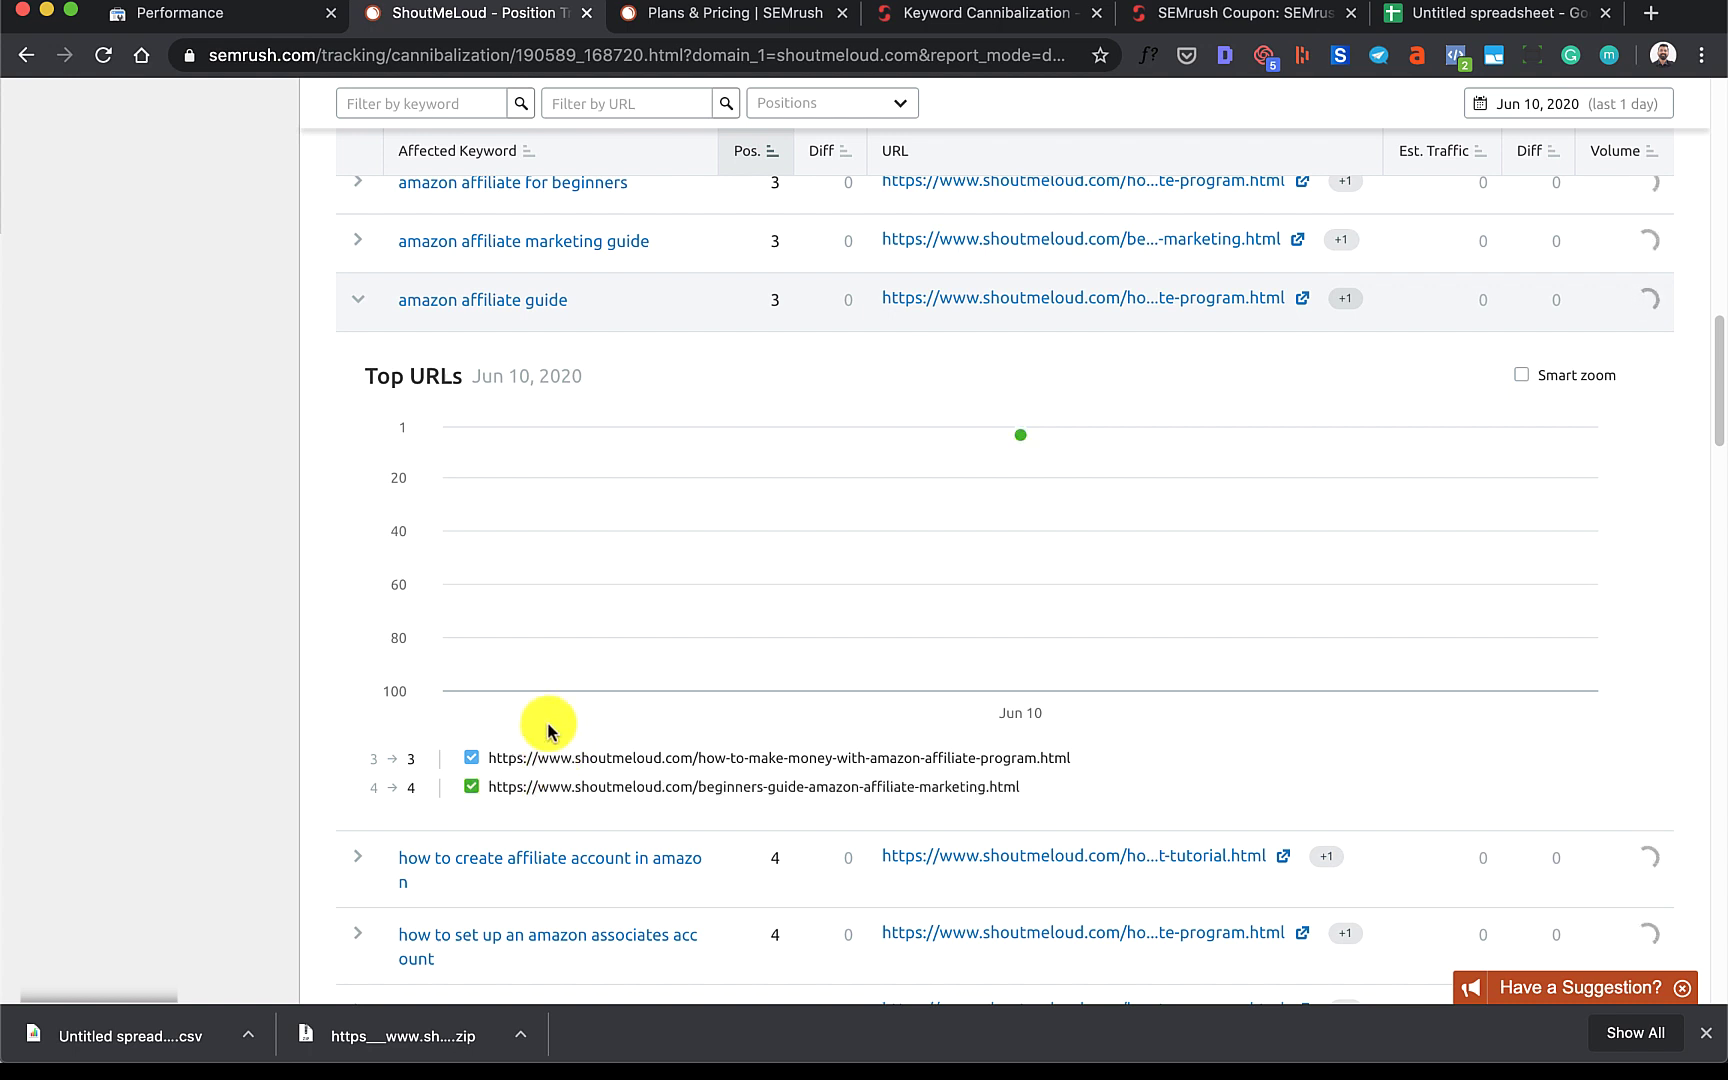
Check the keyword cannibalization article, then return to the SEMrush Cannibalization report
{"action": "left_click", "coordinate": [927, 20]}
{"action": "scroll", "coordinate": [696, 406], "scroll_direction": "down", "scroll_amount": 10}
{"action": "scroll", "coordinate": [698, 410], "scroll_direction": "up", "scroll_amount": 6}
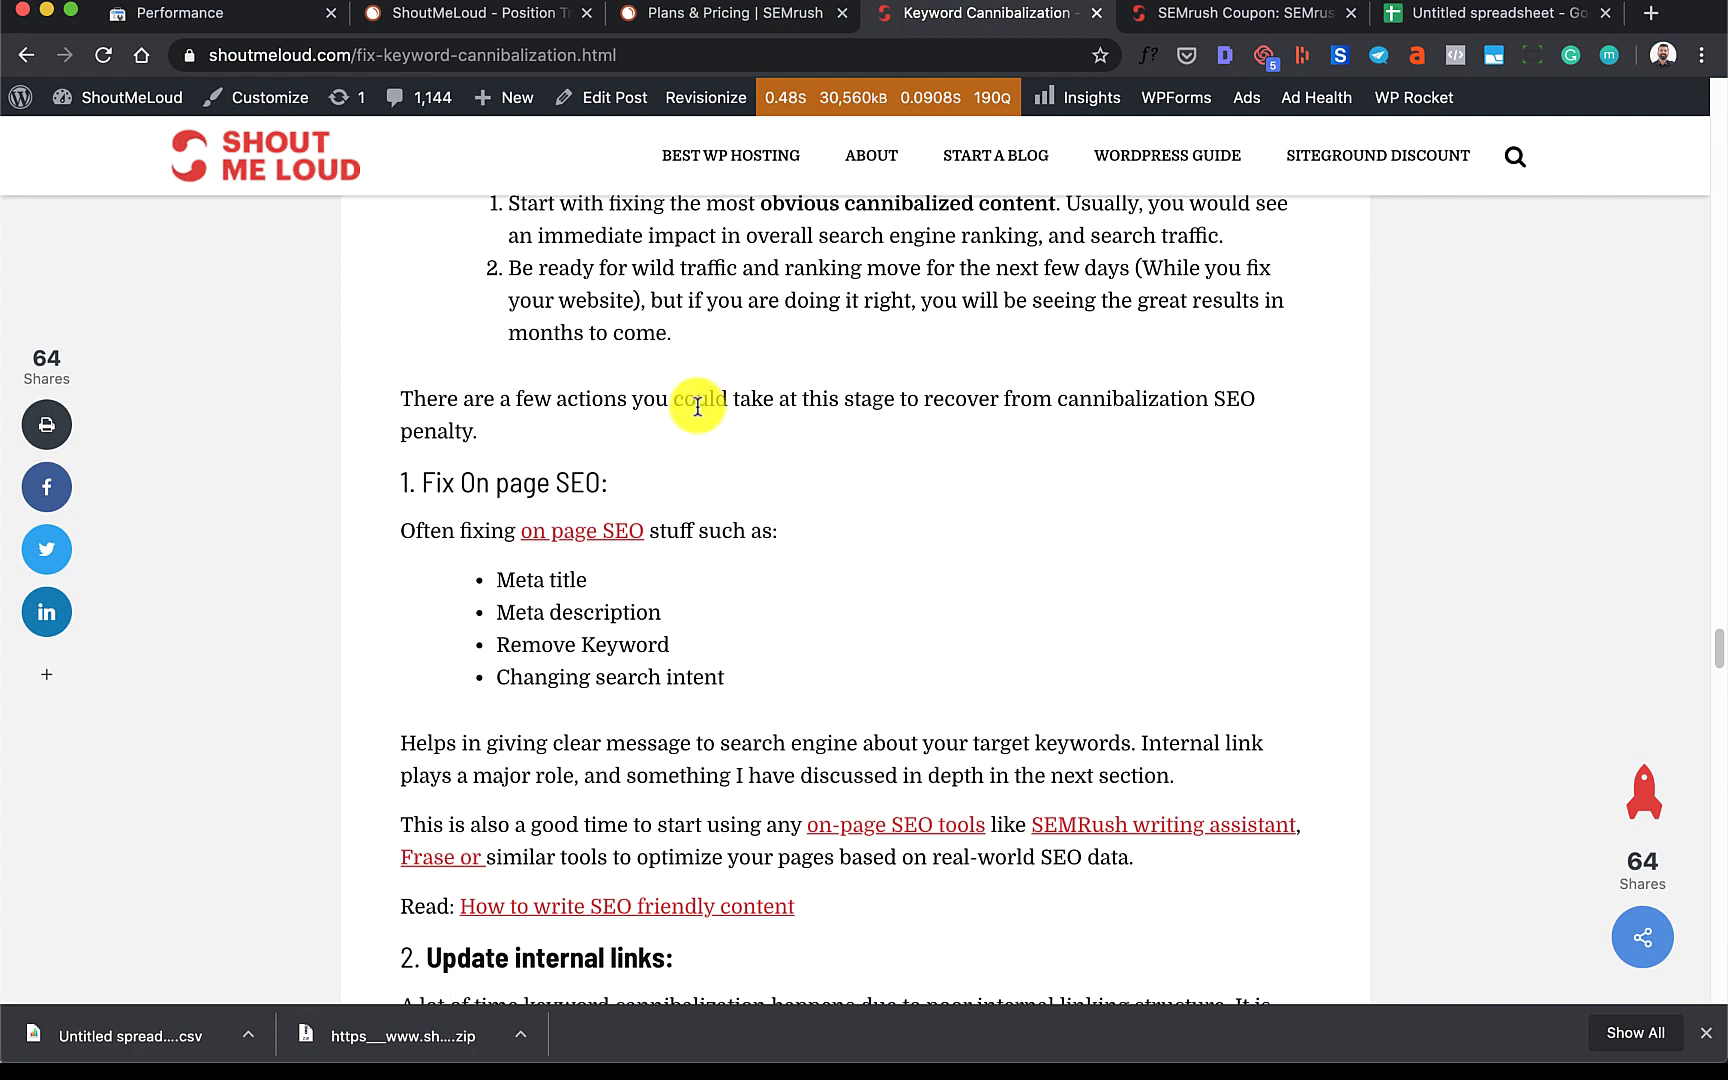
{"action": "left_click", "coordinate": [498, 13]}
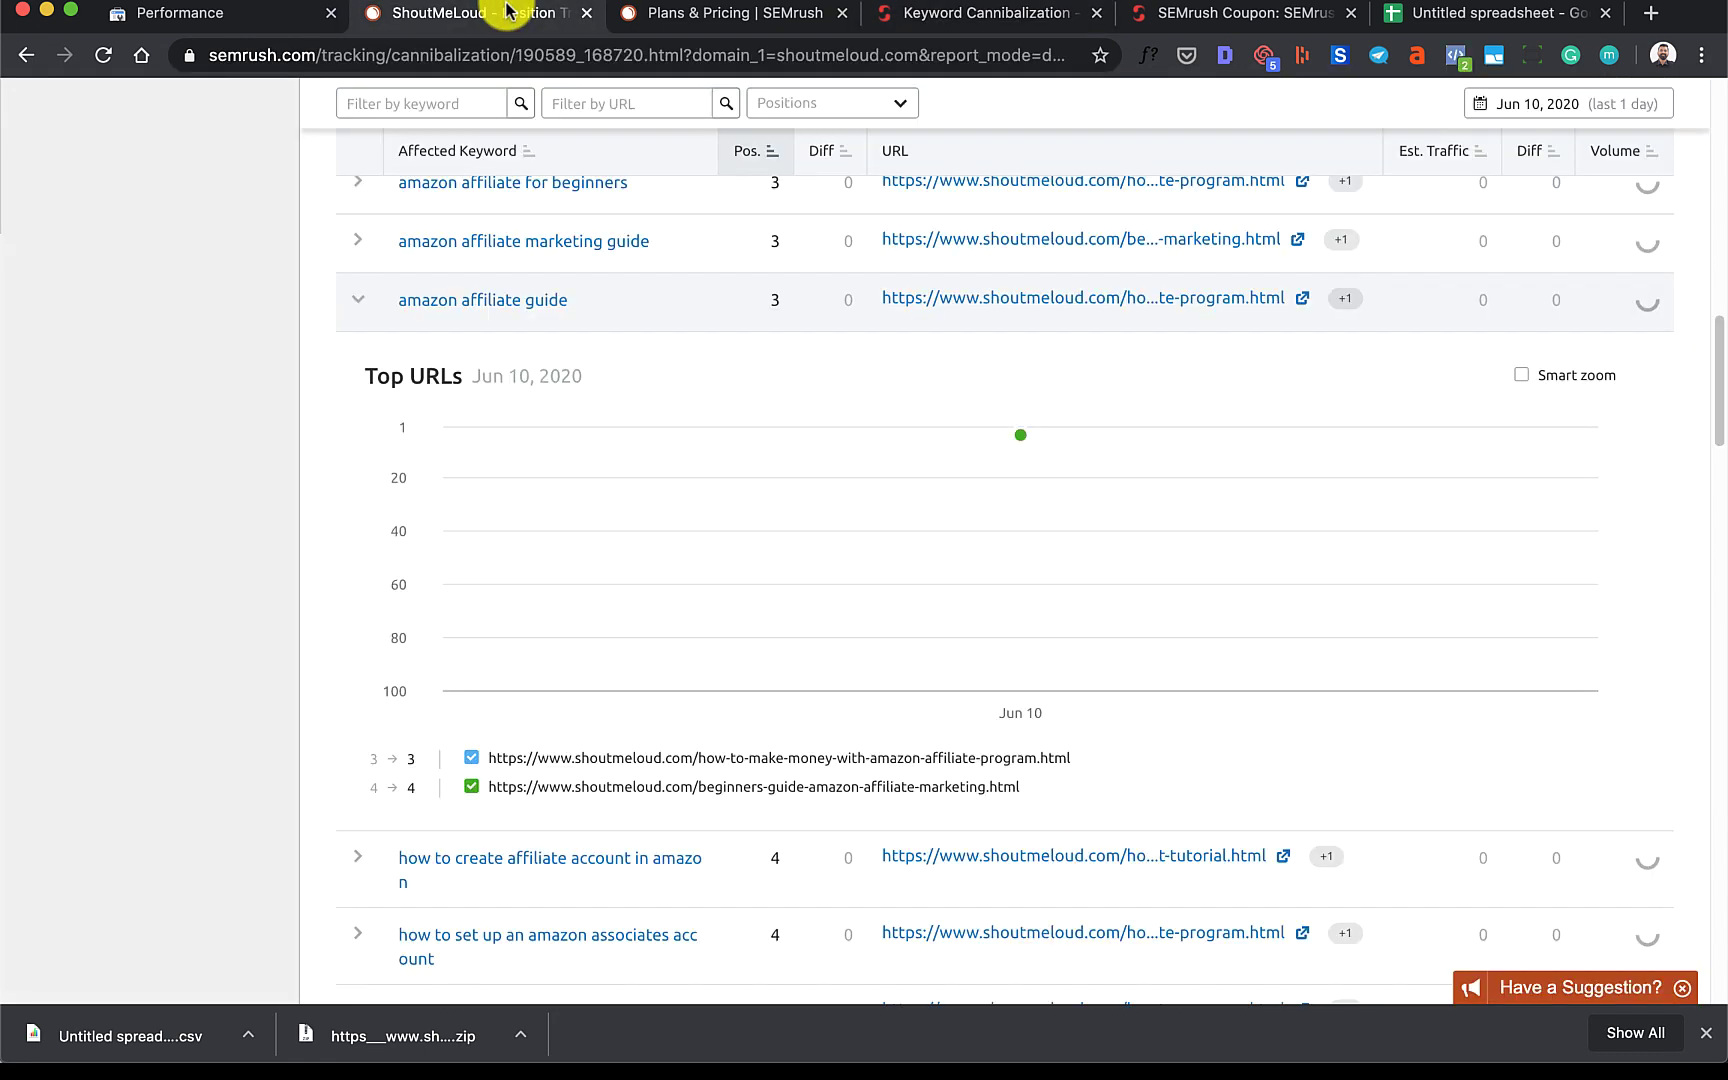
{"action": "scroll", "coordinate": [660, 236], "scroll_direction": "up", "scroll_amount": 15}
Start adding a new tracking device or location with India as the location
{"action": "left_click", "coordinate": [556, 240]}
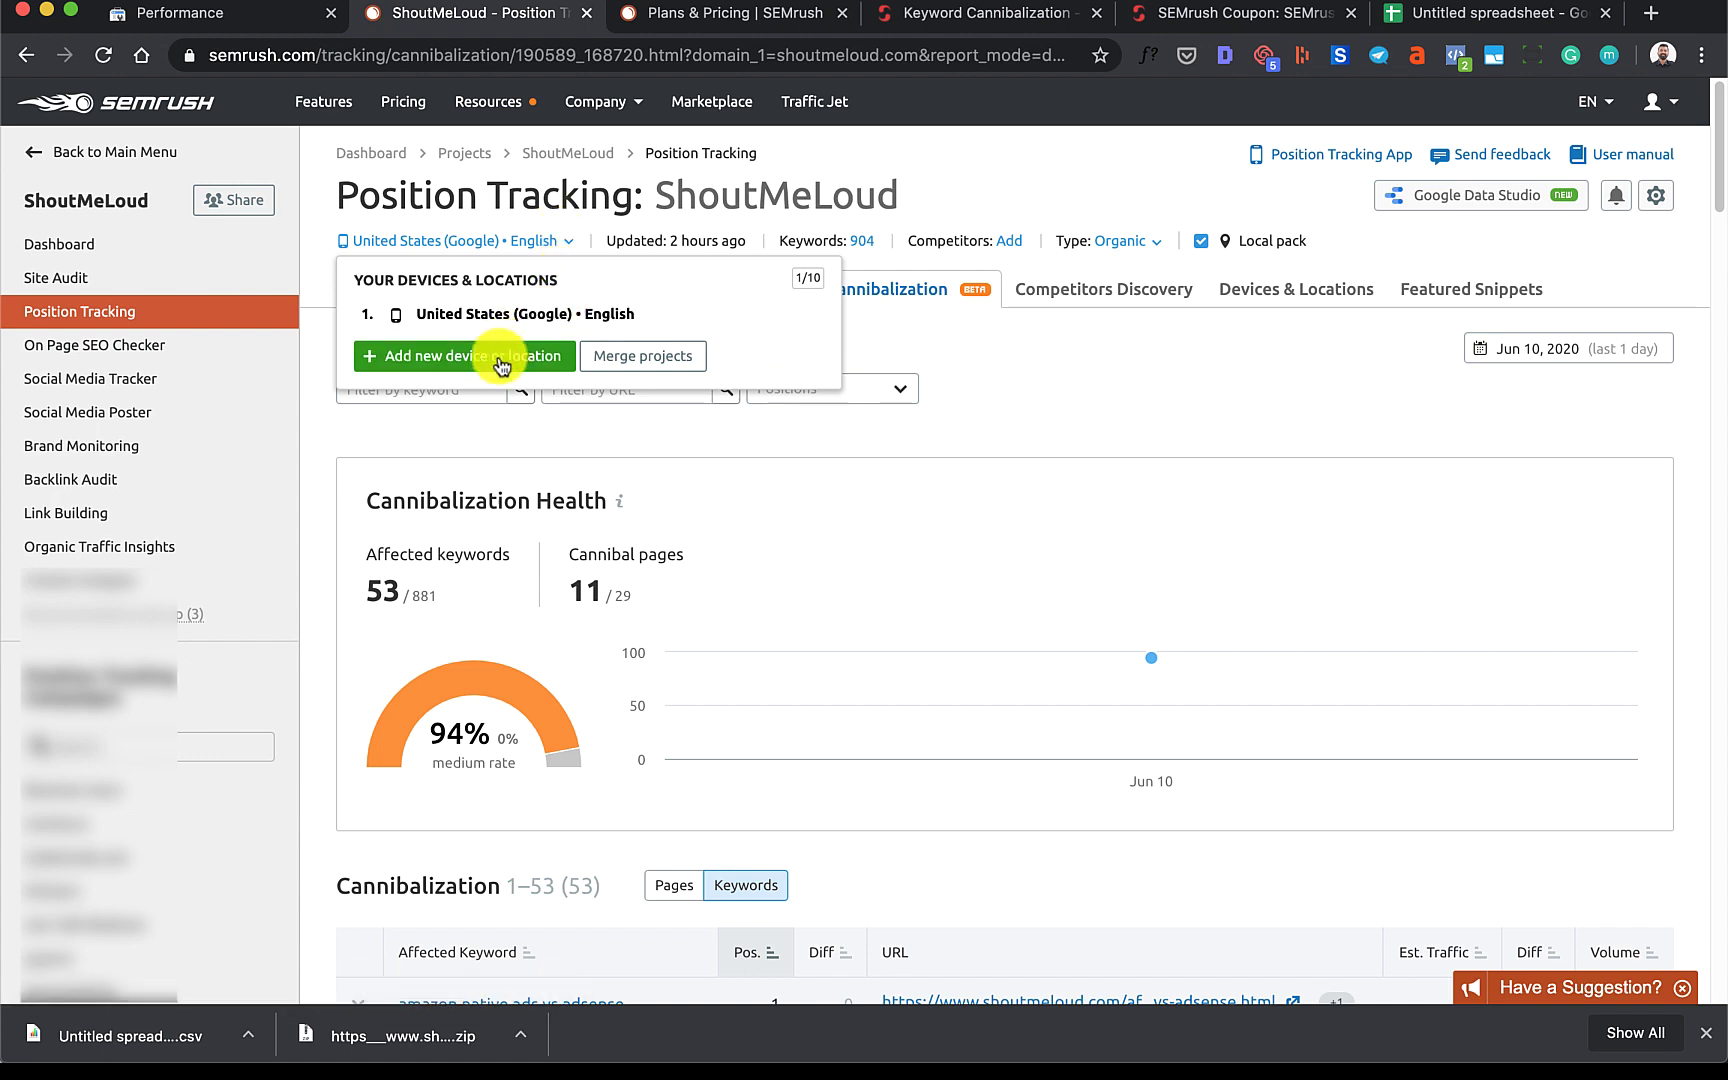
{"action": "left_click", "coordinate": [590, 205]}
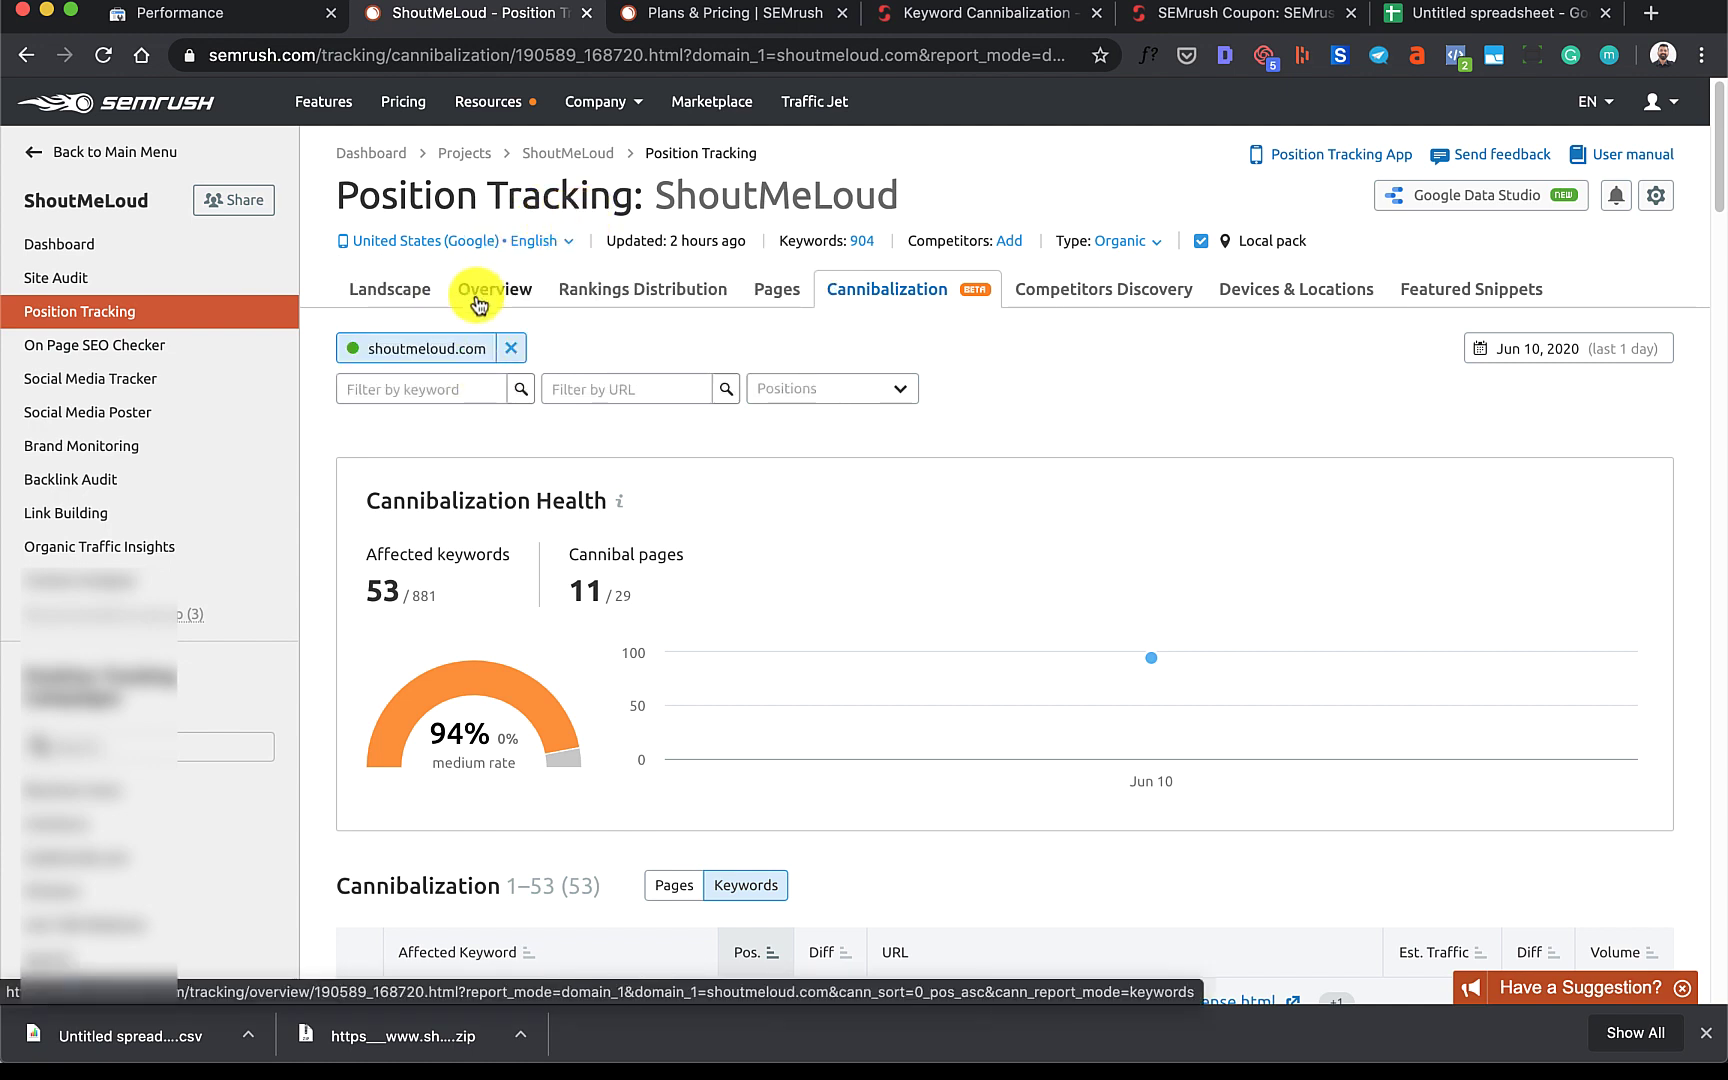
{"action": "left_click", "coordinate": [531, 238]}
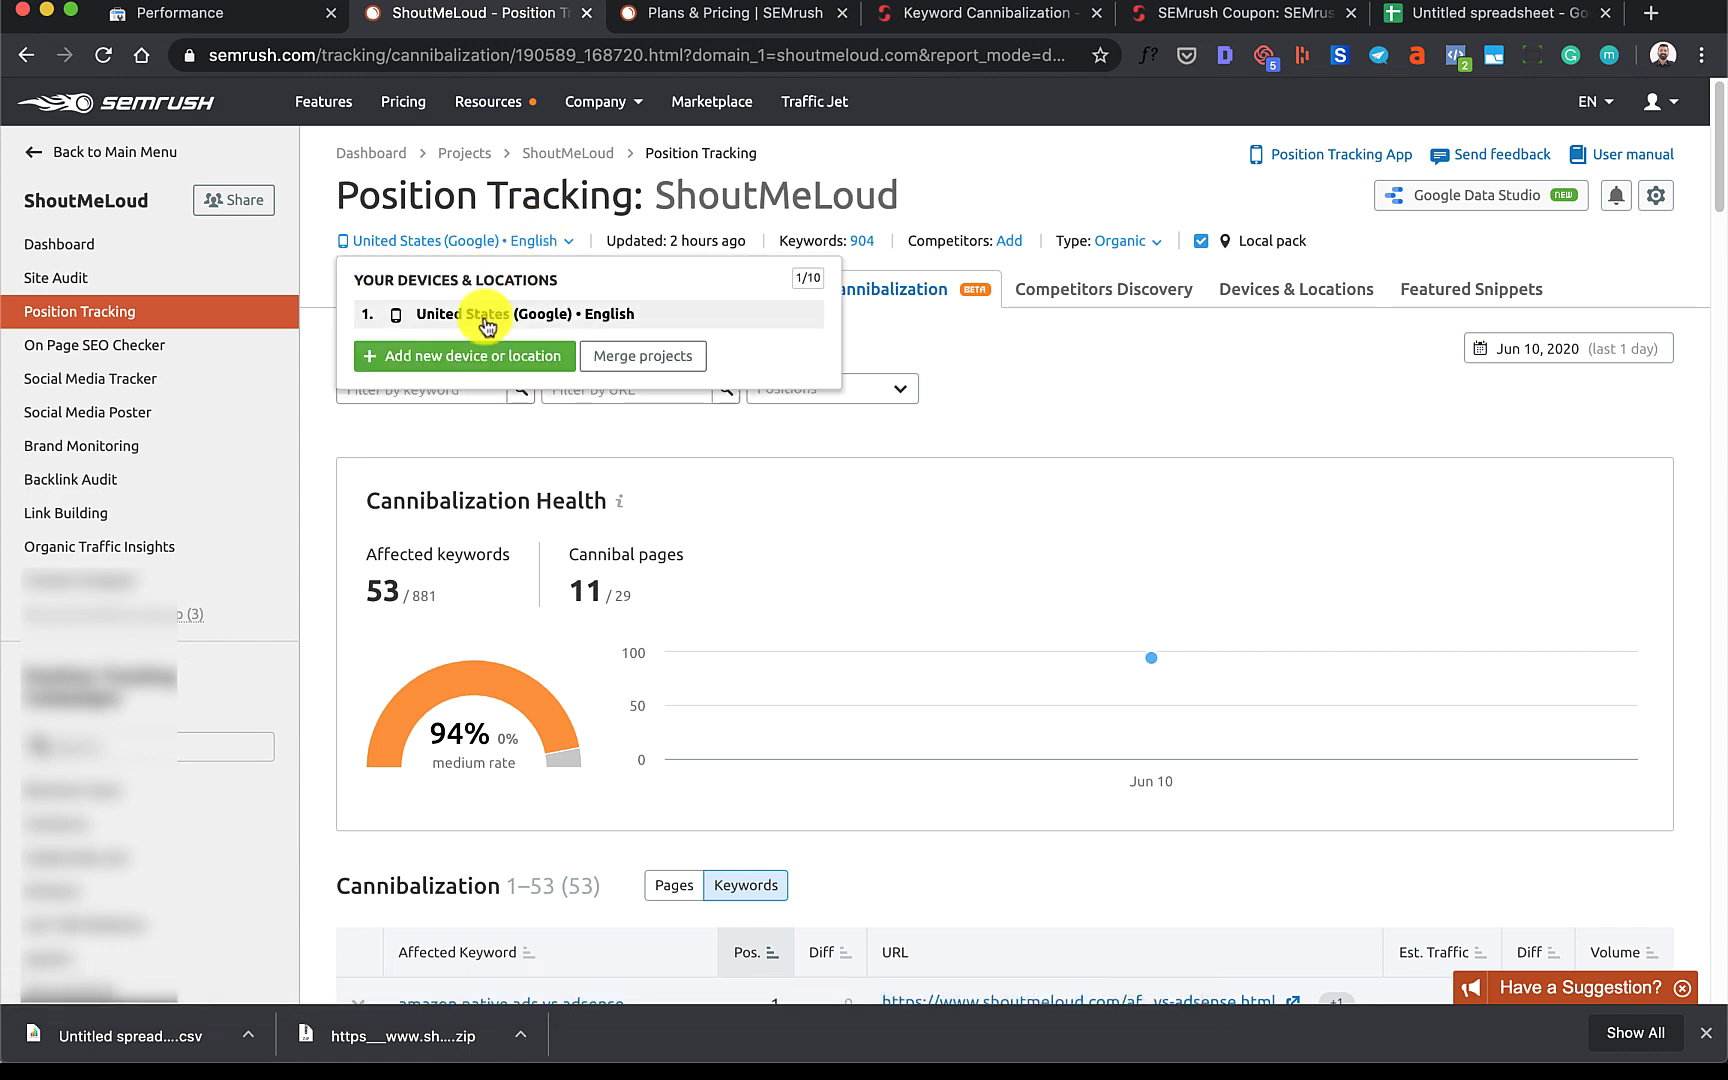
{"action": "left_click", "coordinate": [468, 363]}
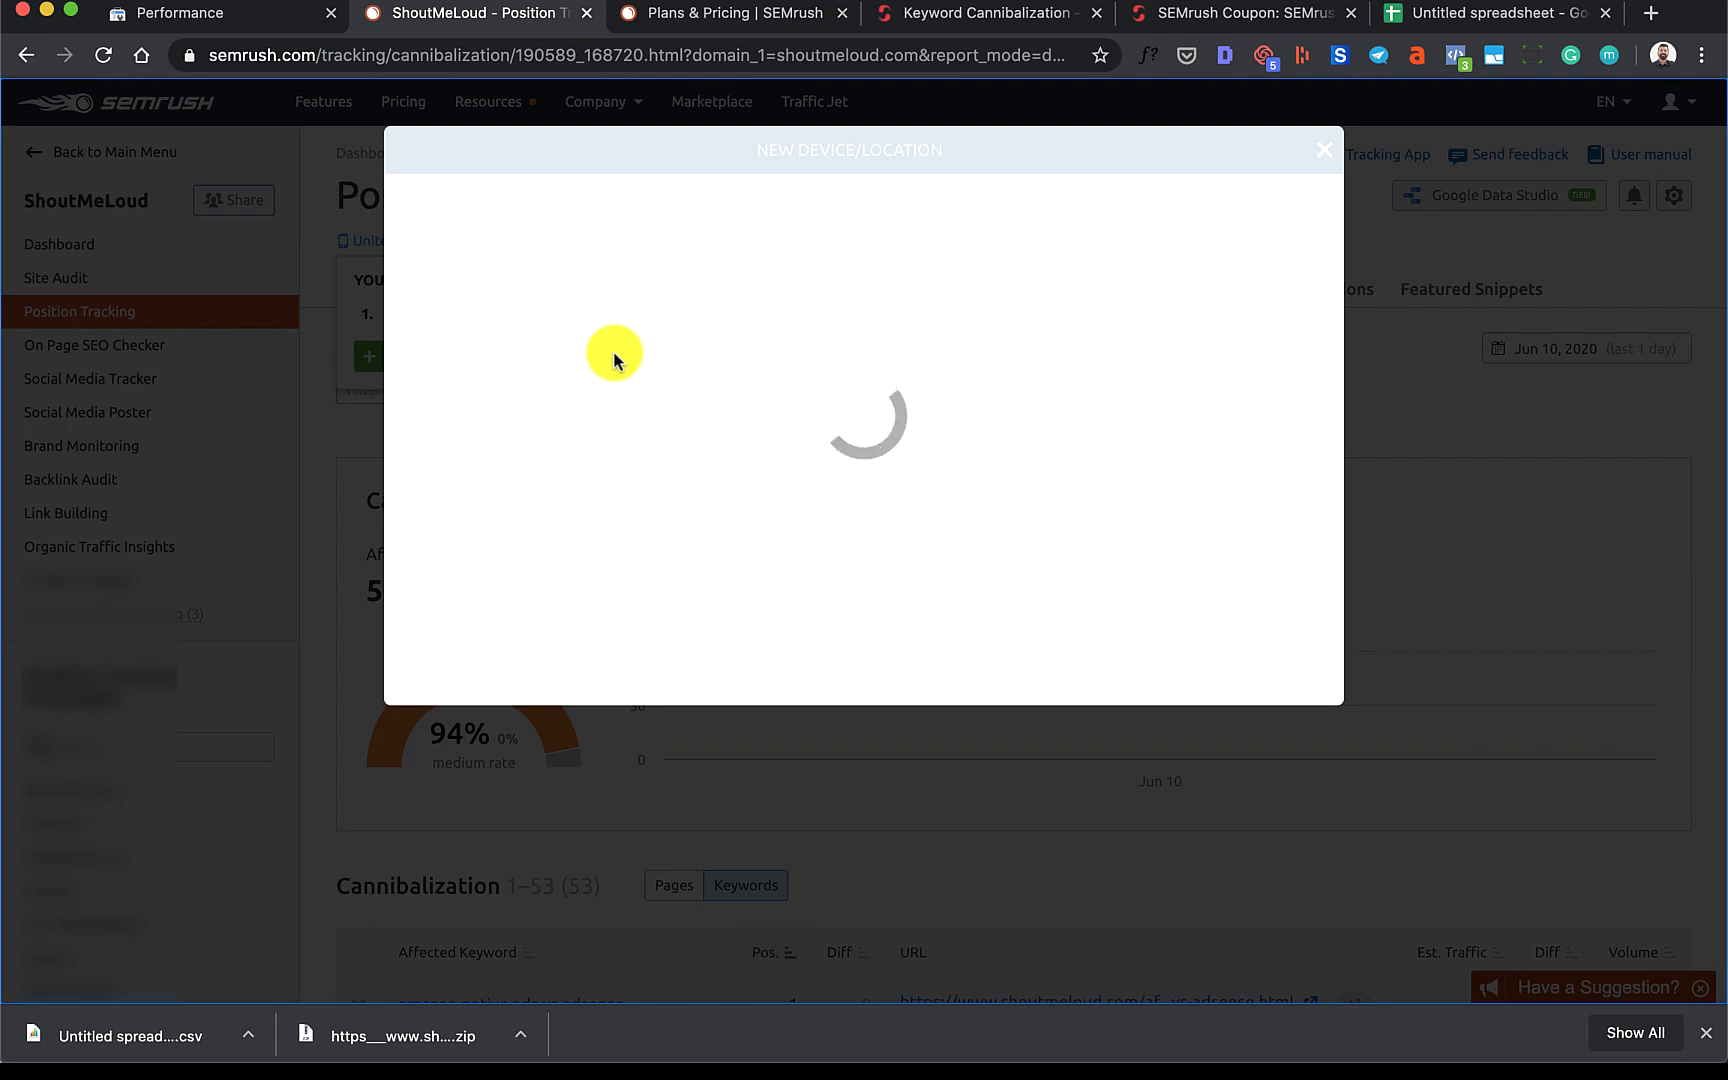
{"action": "left_click", "coordinate": [553, 499]}
{"action": "type", "text": "India"}
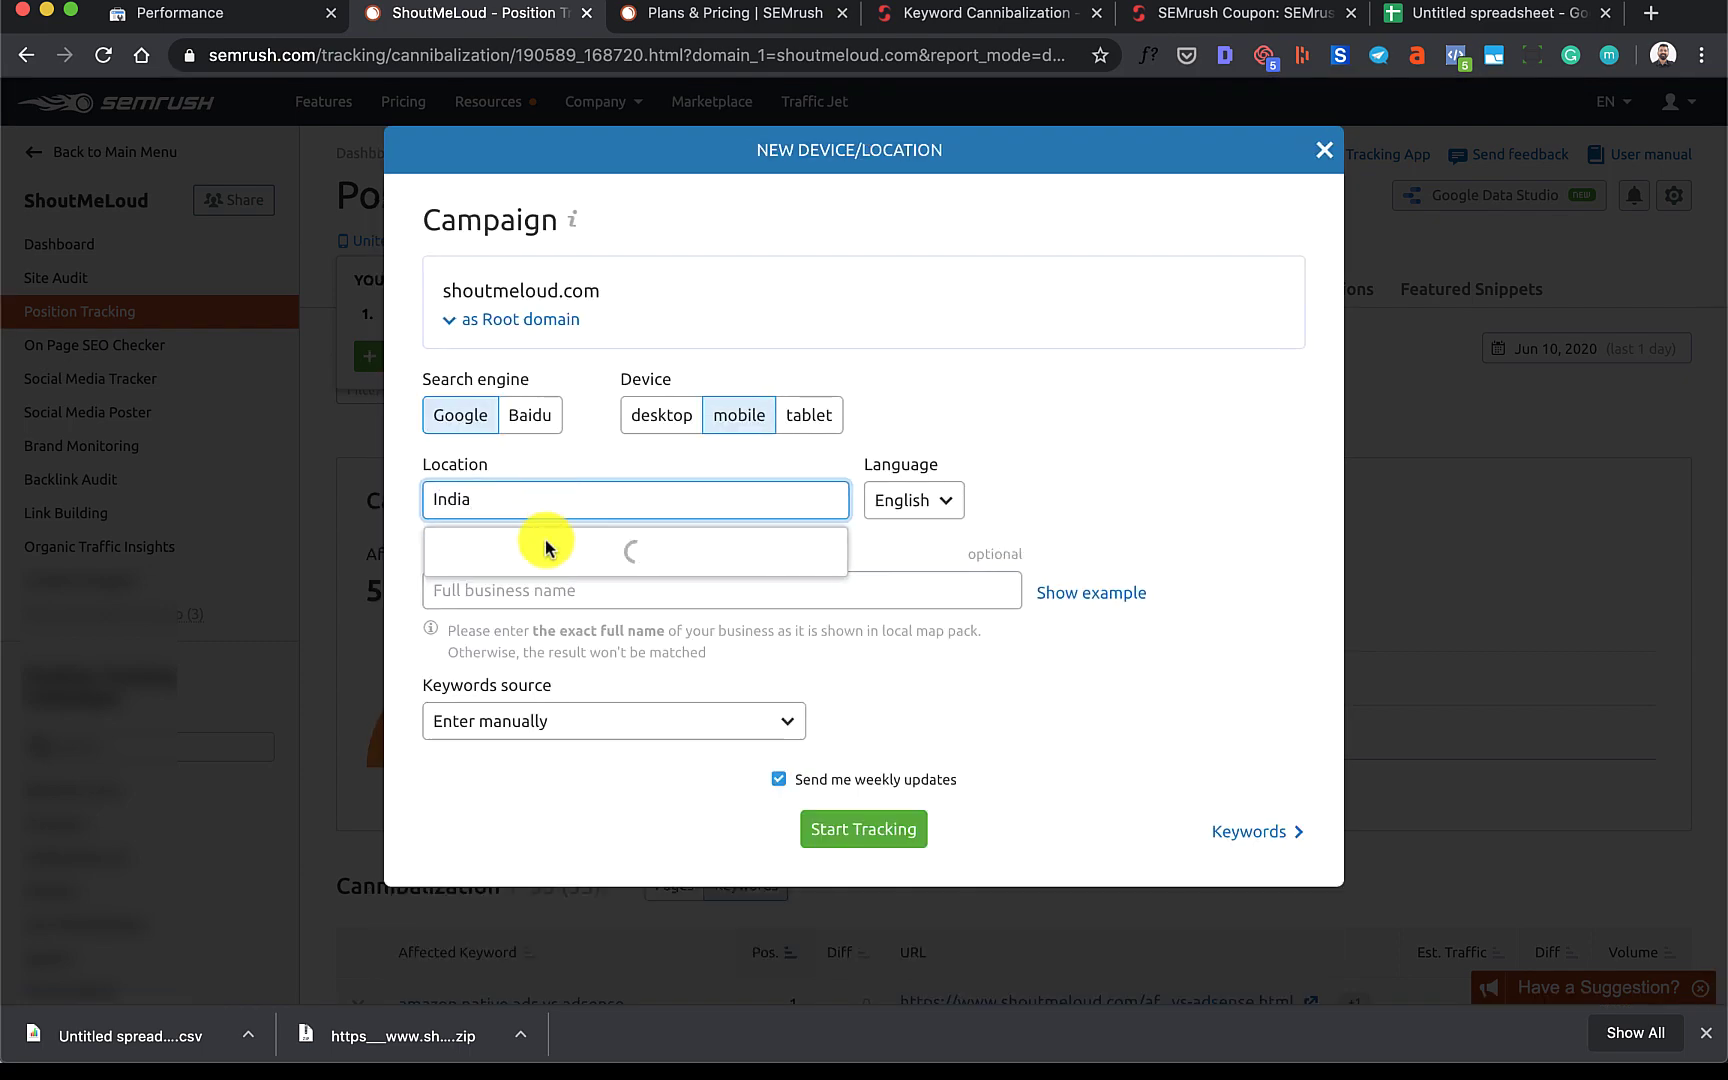
{"action": "left_click", "coordinate": [544, 556]}
Enter the keyword 'India' manually, add it to the project and start tracking
{"action": "left_click", "coordinate": [548, 718]}
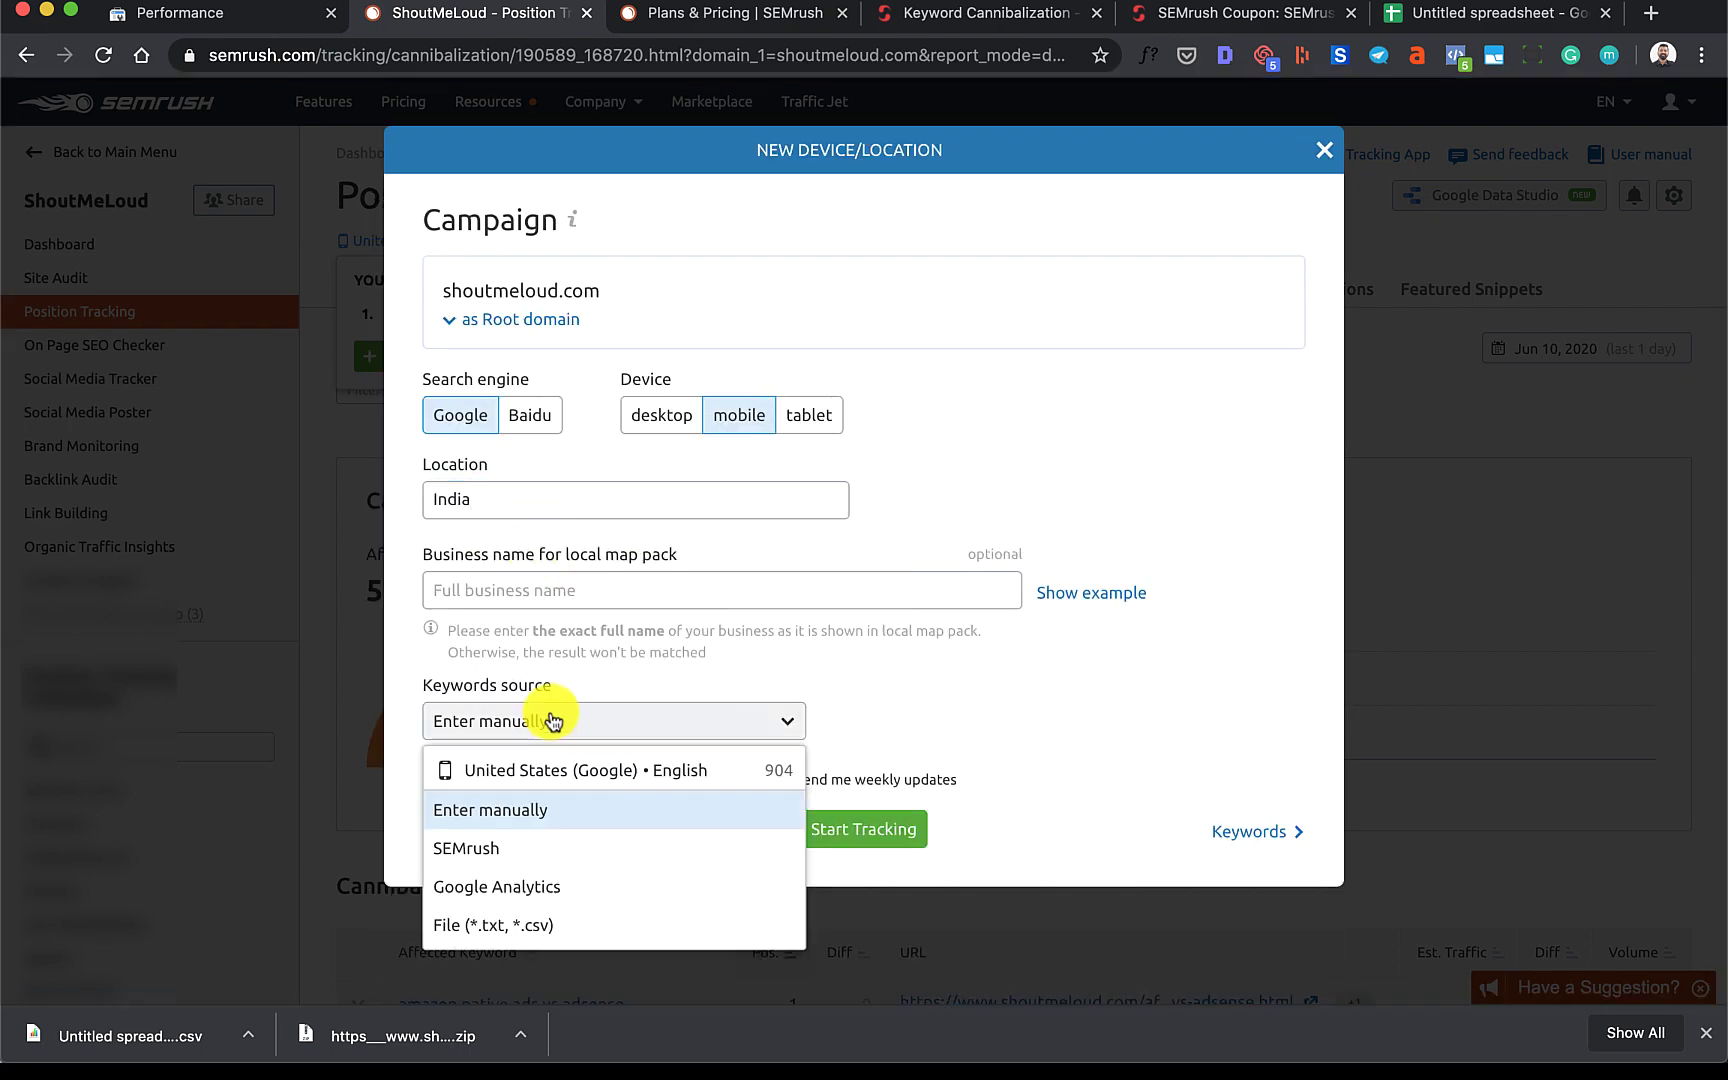
{"action": "left_click", "coordinate": [533, 808]}
{"action": "left_click", "coordinate": [557, 452]}
{"action": "type", "text": "India"}
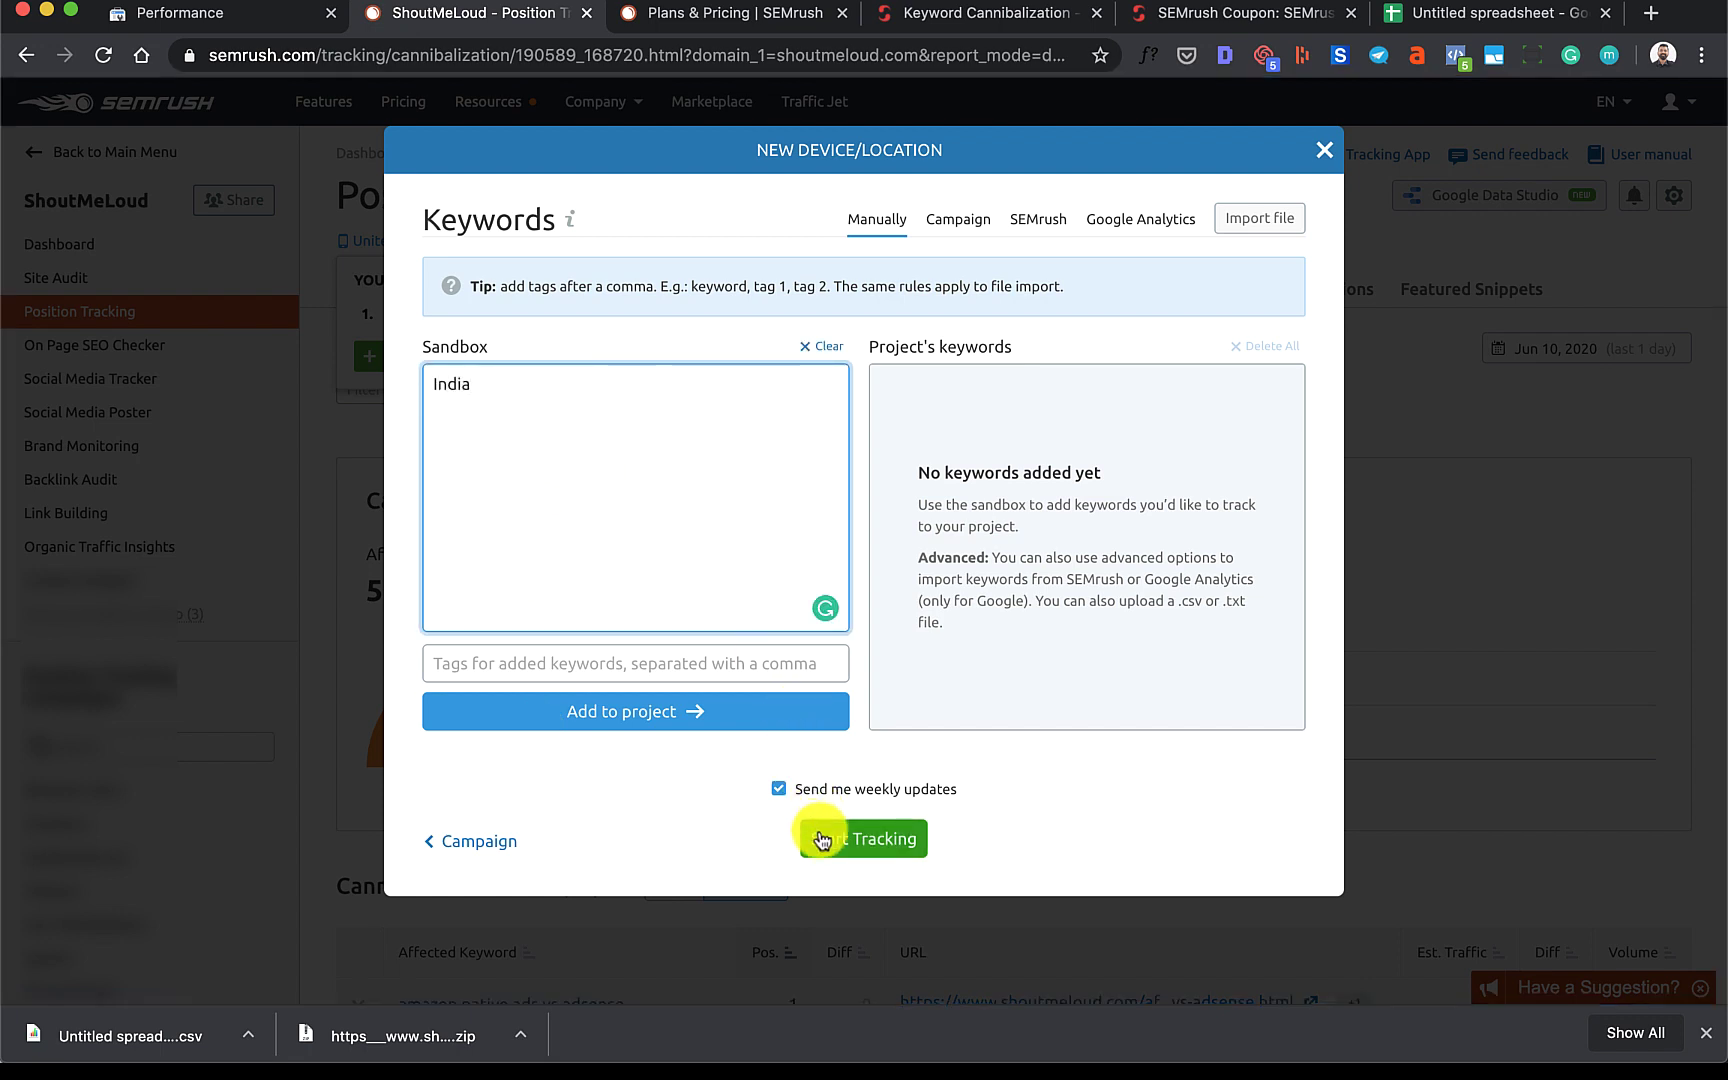
{"action": "left_click", "coordinate": [705, 716]}
{"action": "left_click", "coordinate": [860, 840]}
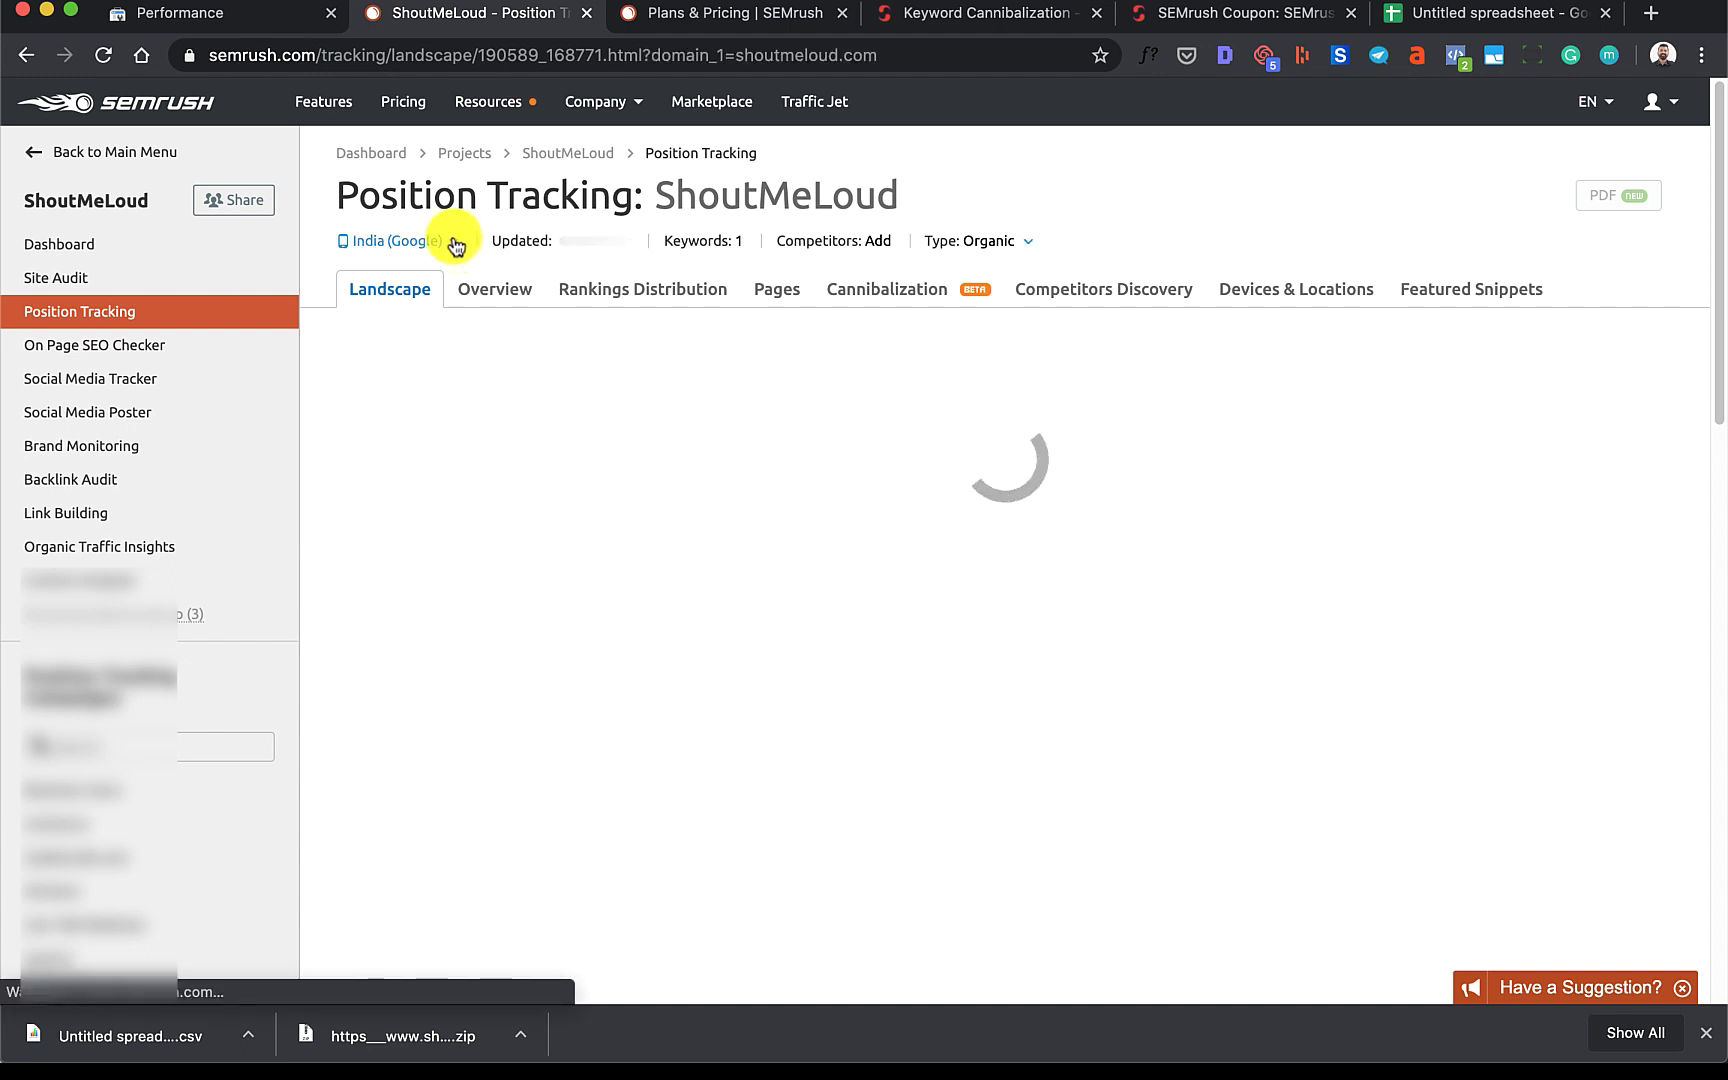
Switch to United States rankings overview and select all keywords except 'what is amazon native ads'
{"action": "left_click", "coordinate": [452, 241]}
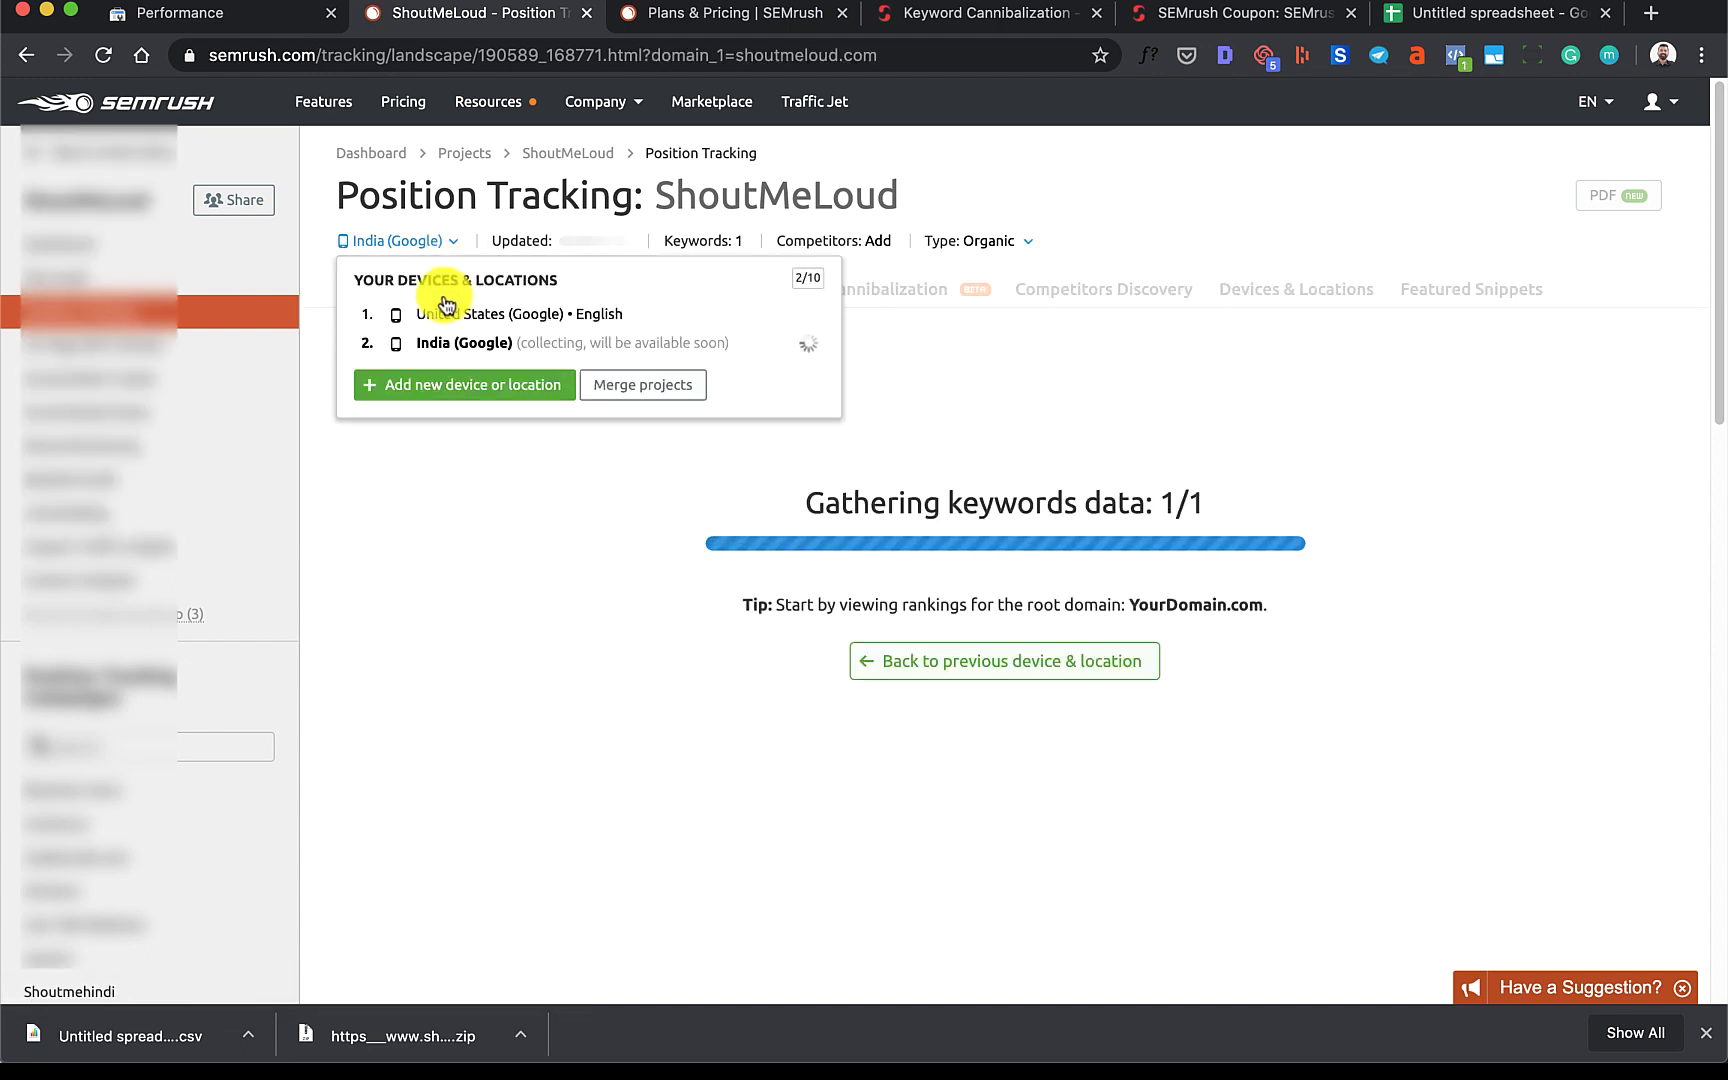
{"action": "left_click", "coordinate": [447, 310]}
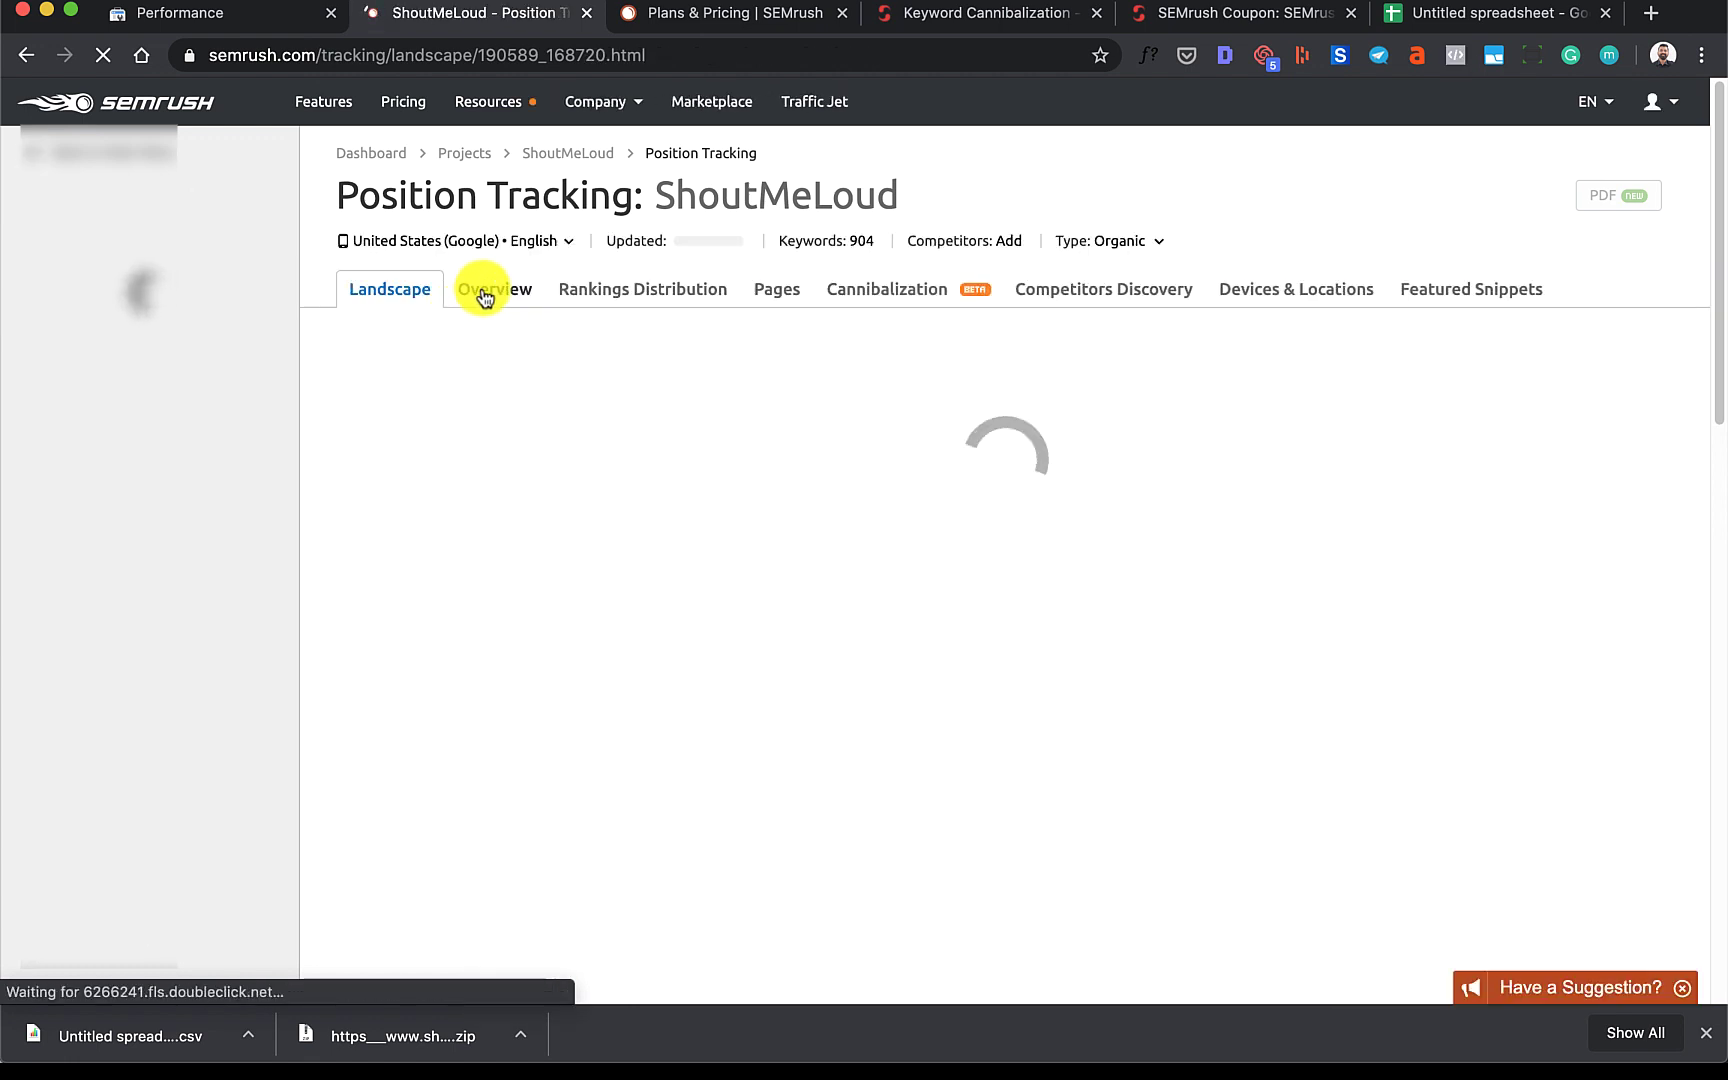
{"action": "left_click", "coordinate": [485, 292]}
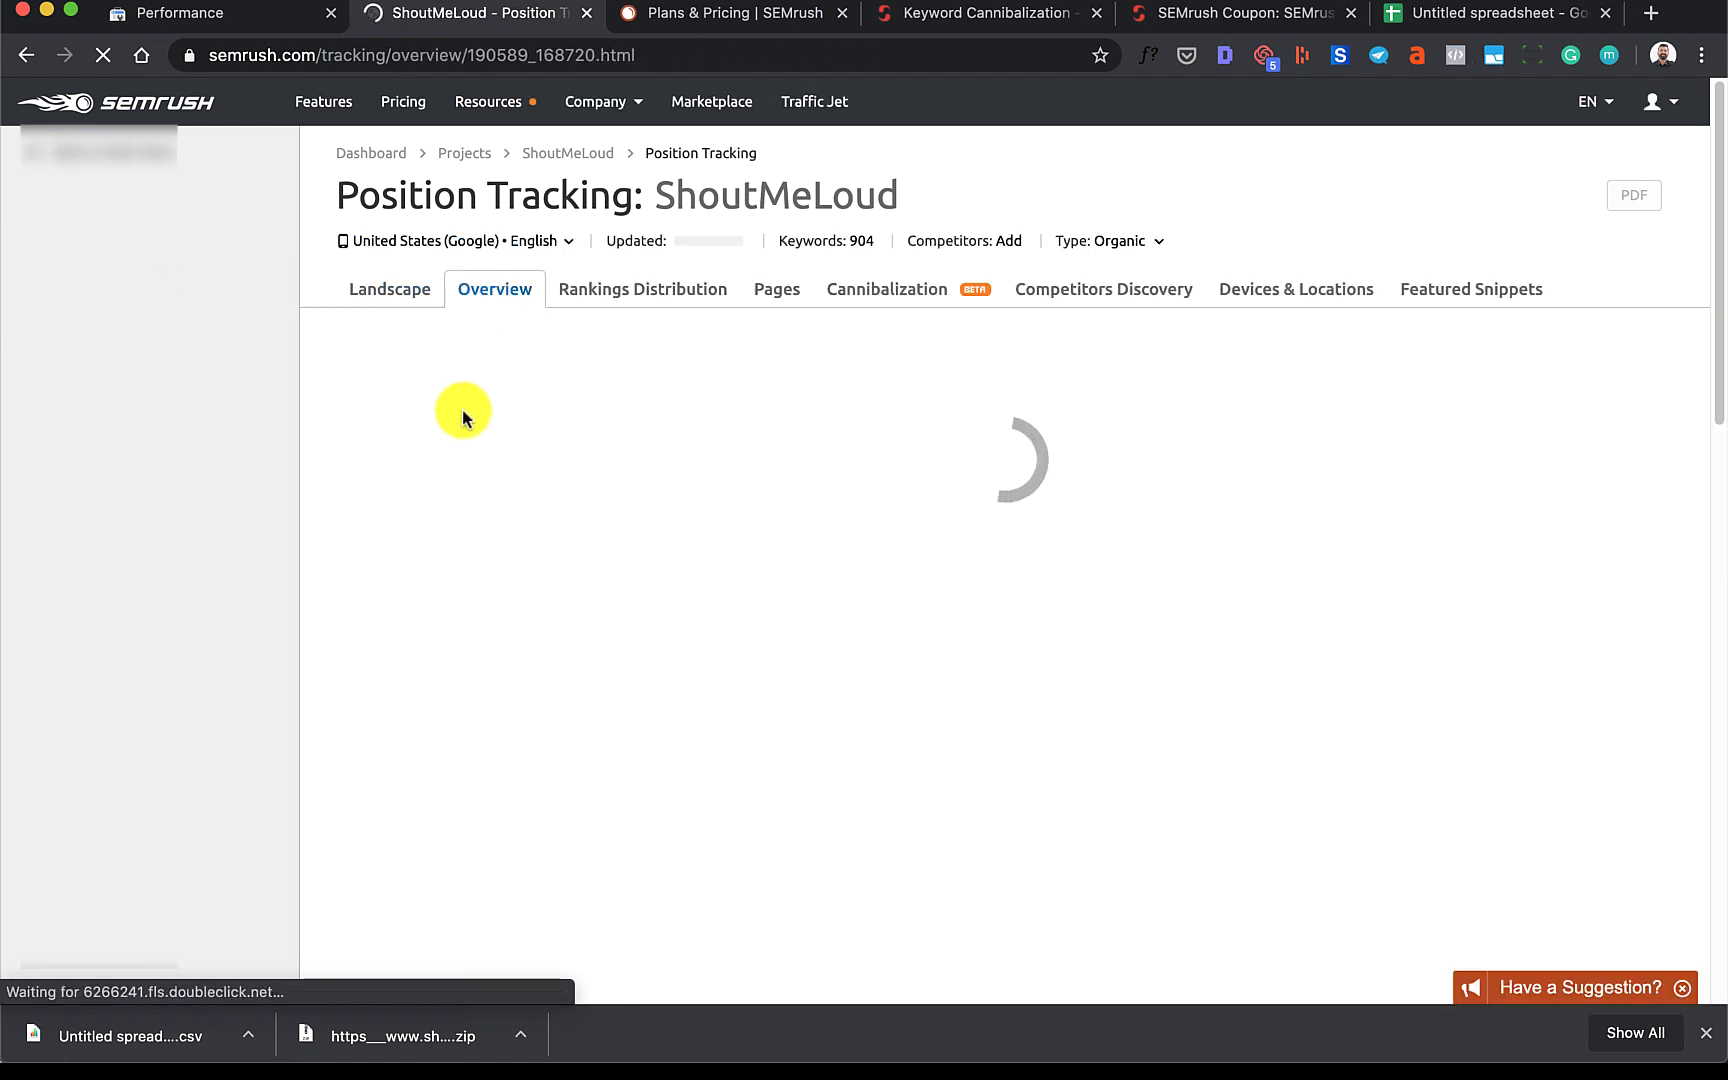
{"action": "scroll", "coordinate": [430, 440], "scroll_direction": "down", "scroll_amount": 7}
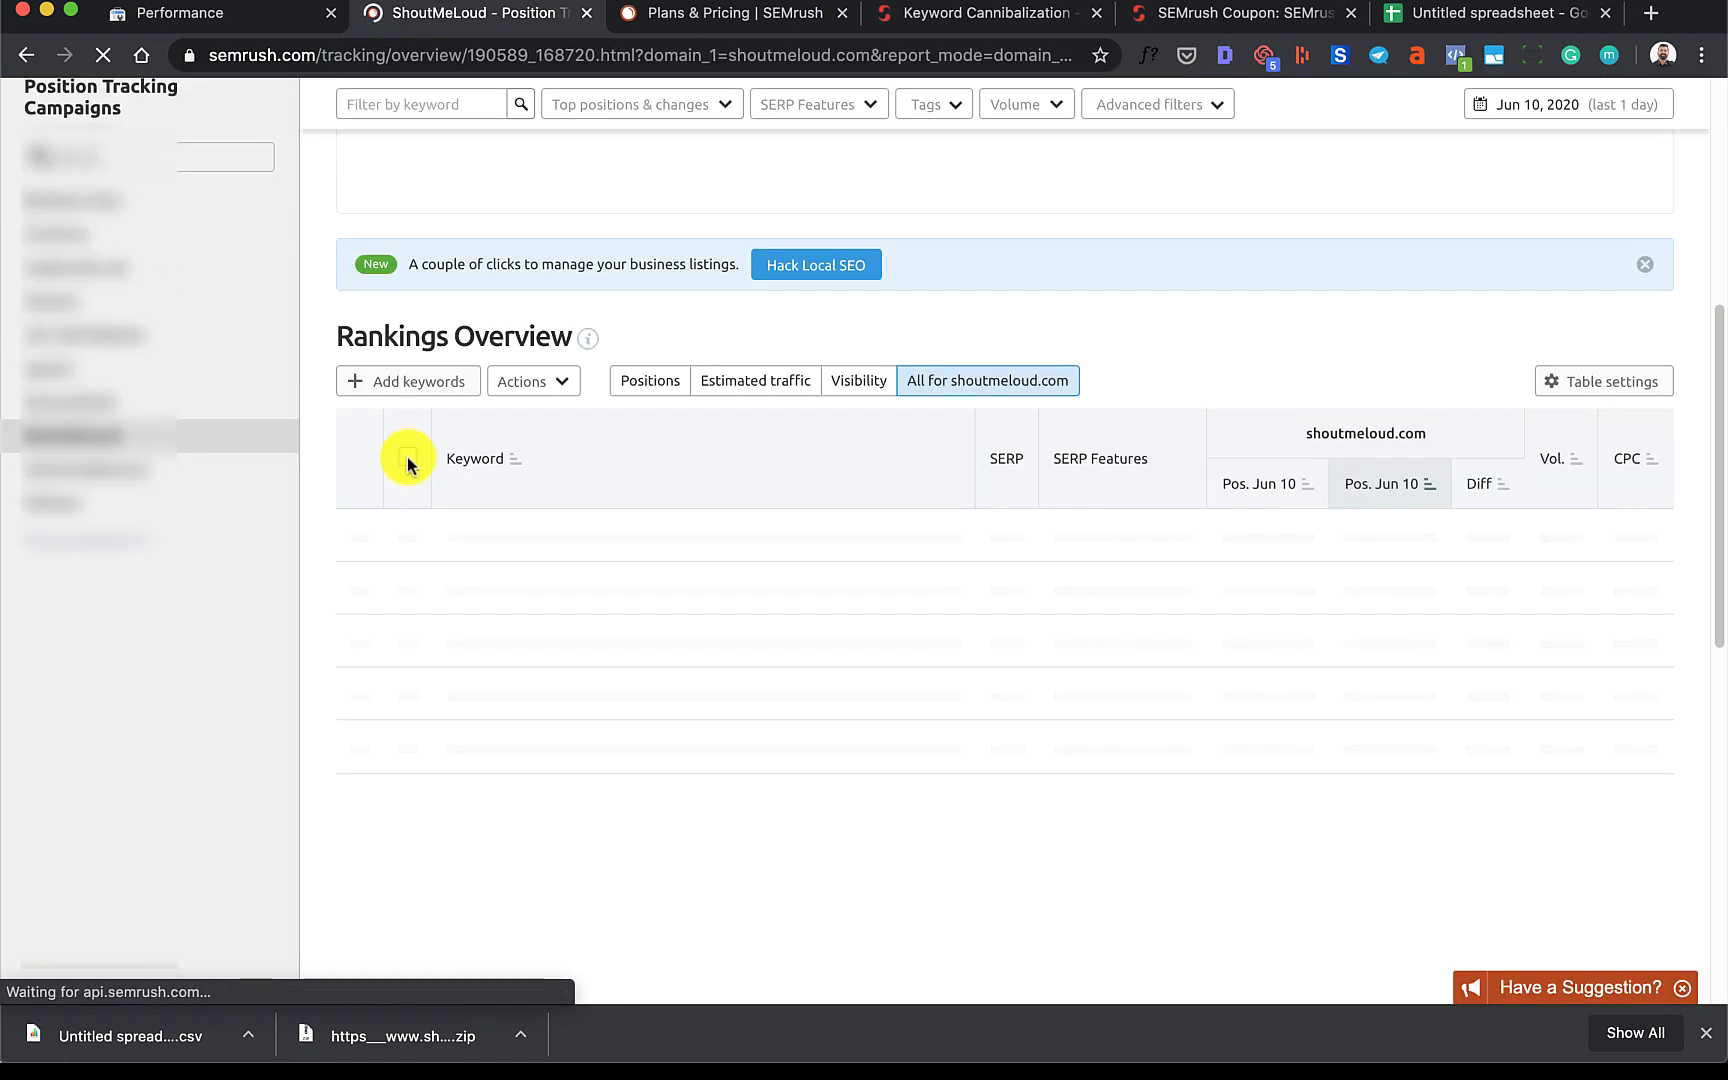
{"action": "left_click", "coordinate": [408, 433]}
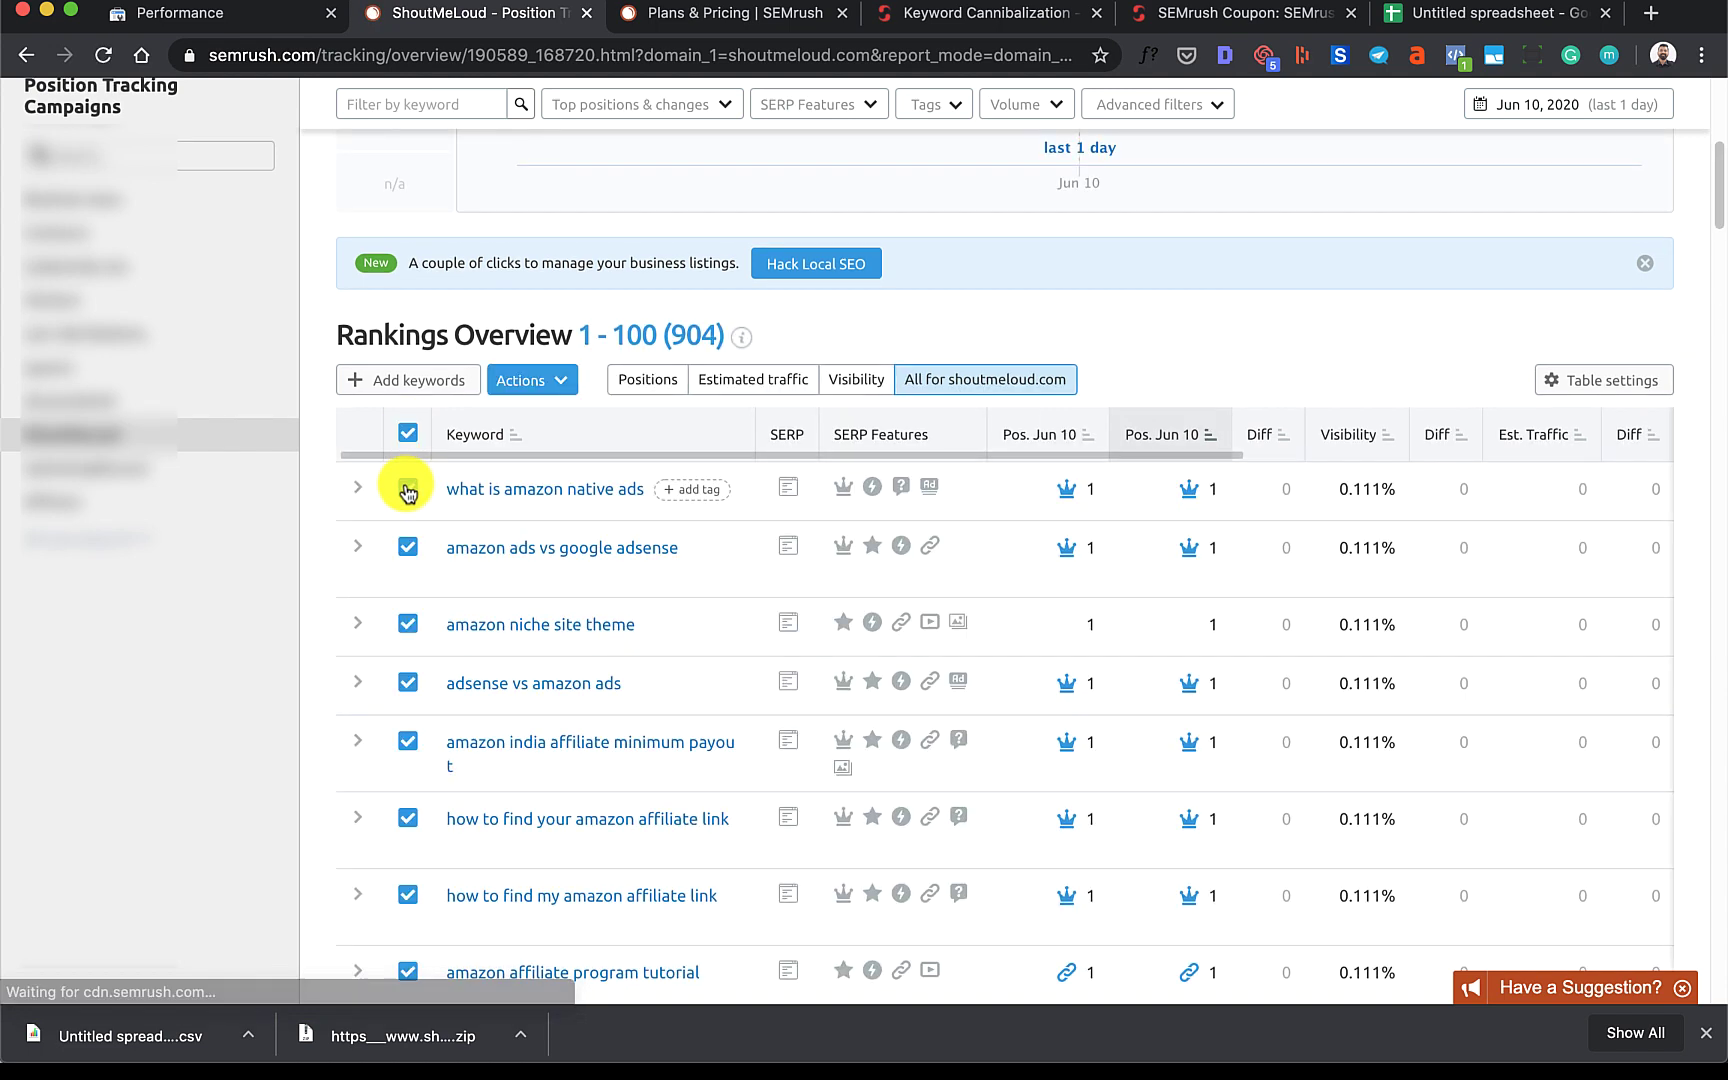
{"action": "left_click", "coordinate": [408, 489]}
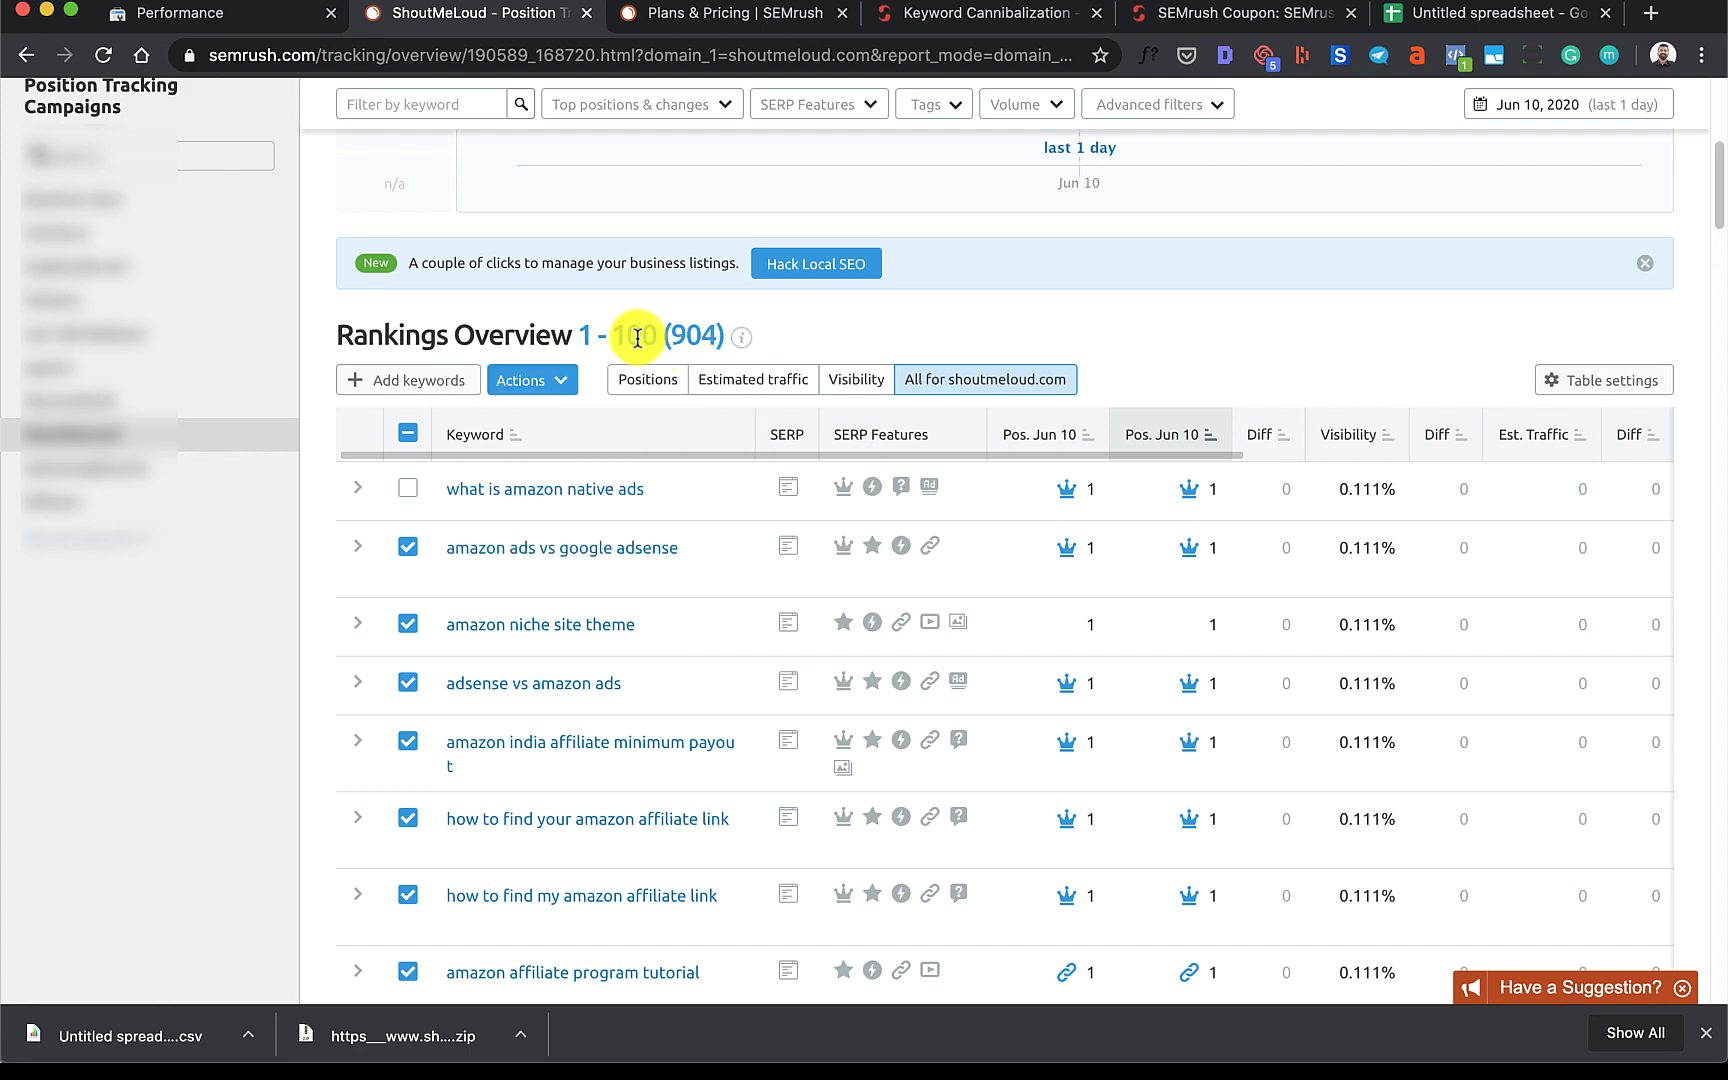
{"action": "scroll", "coordinate": [638, 338], "scroll_direction": "up", "scroll_amount": 3}
{"action": "scroll", "coordinate": [617, 378], "scroll_direction": "up", "scroll_amount": 3}
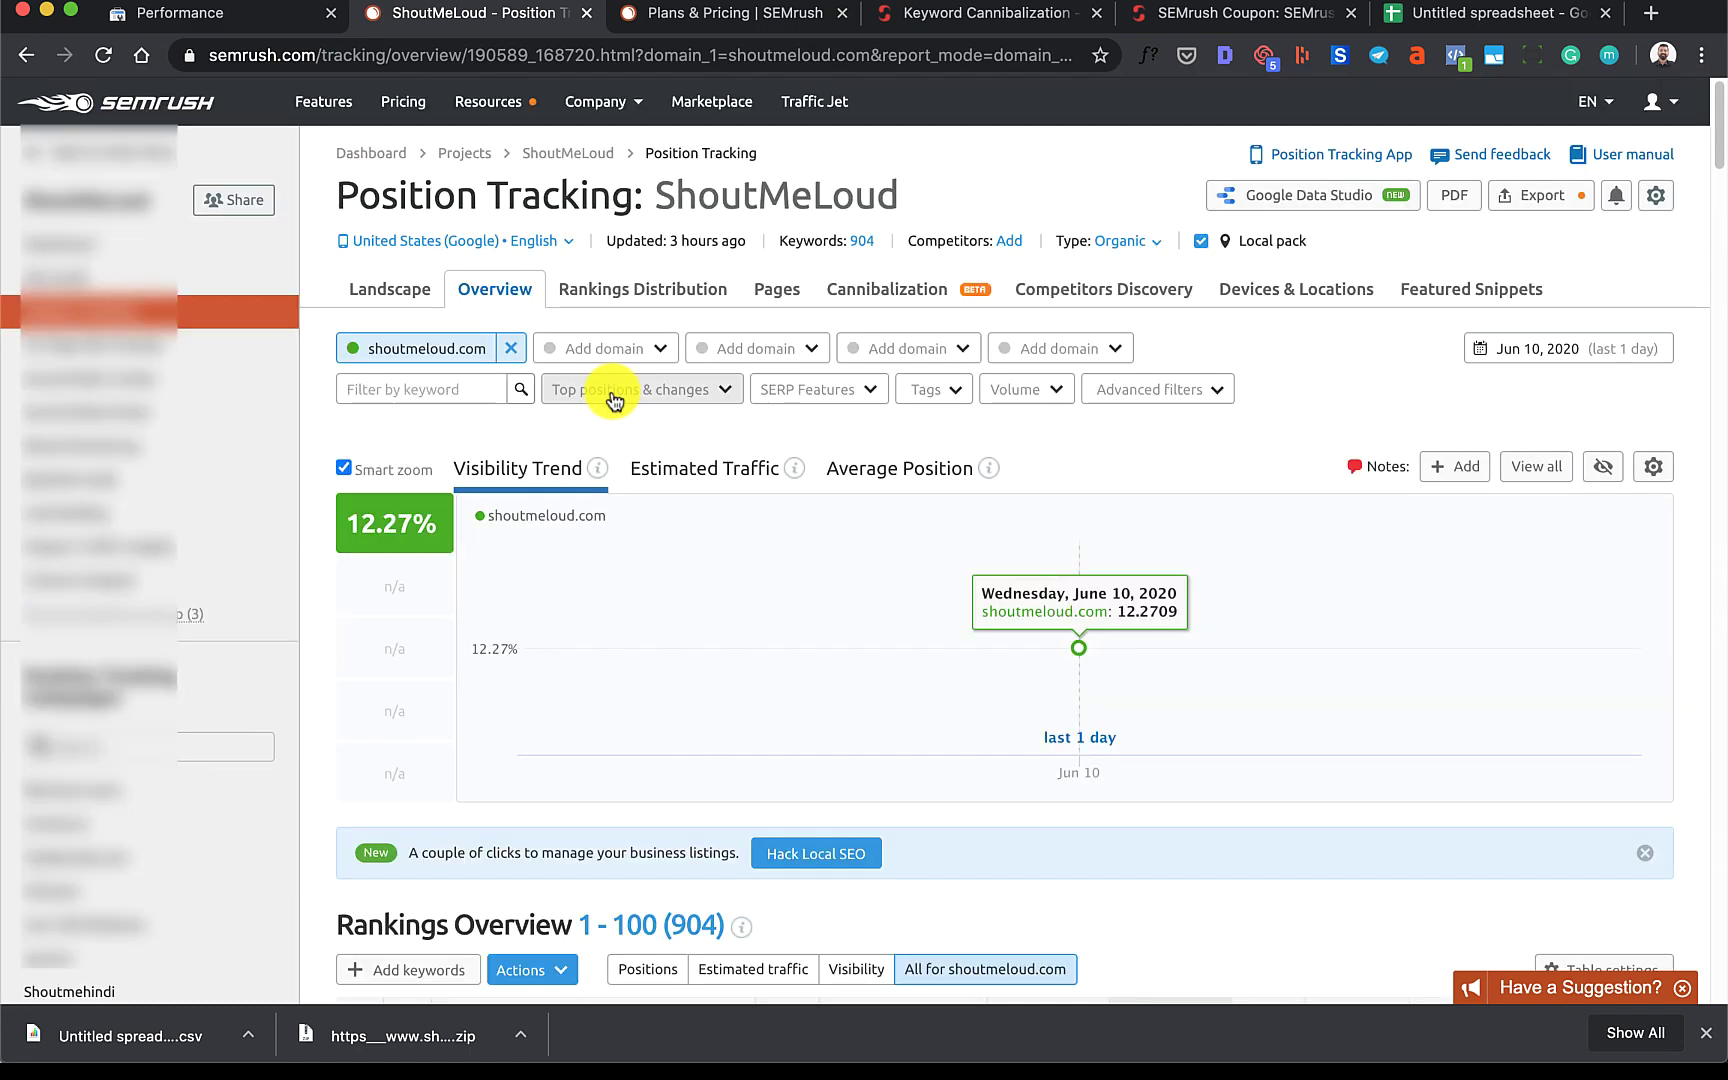
Delete the United States (Google) tracking location and confirm
{"action": "left_click", "coordinate": [504, 239]}
{"action": "left_click", "coordinate": [809, 318]}
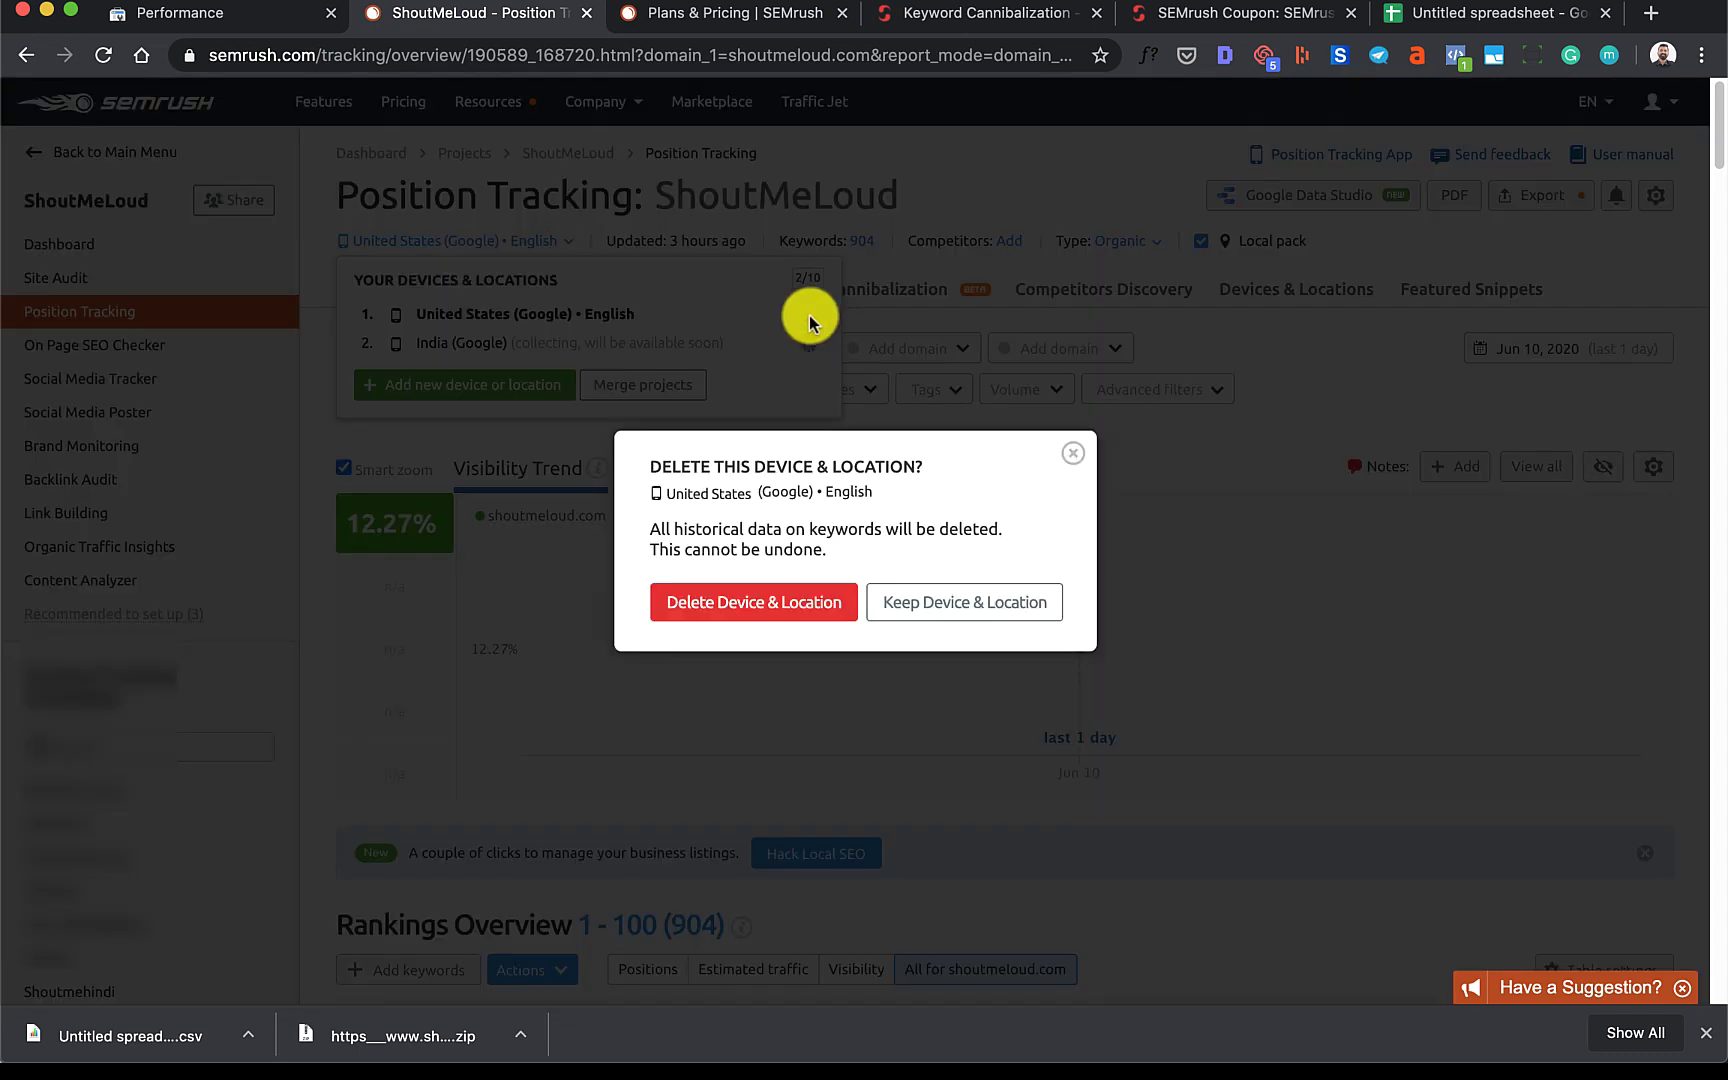
{"action": "left_click", "coordinate": [772, 603]}
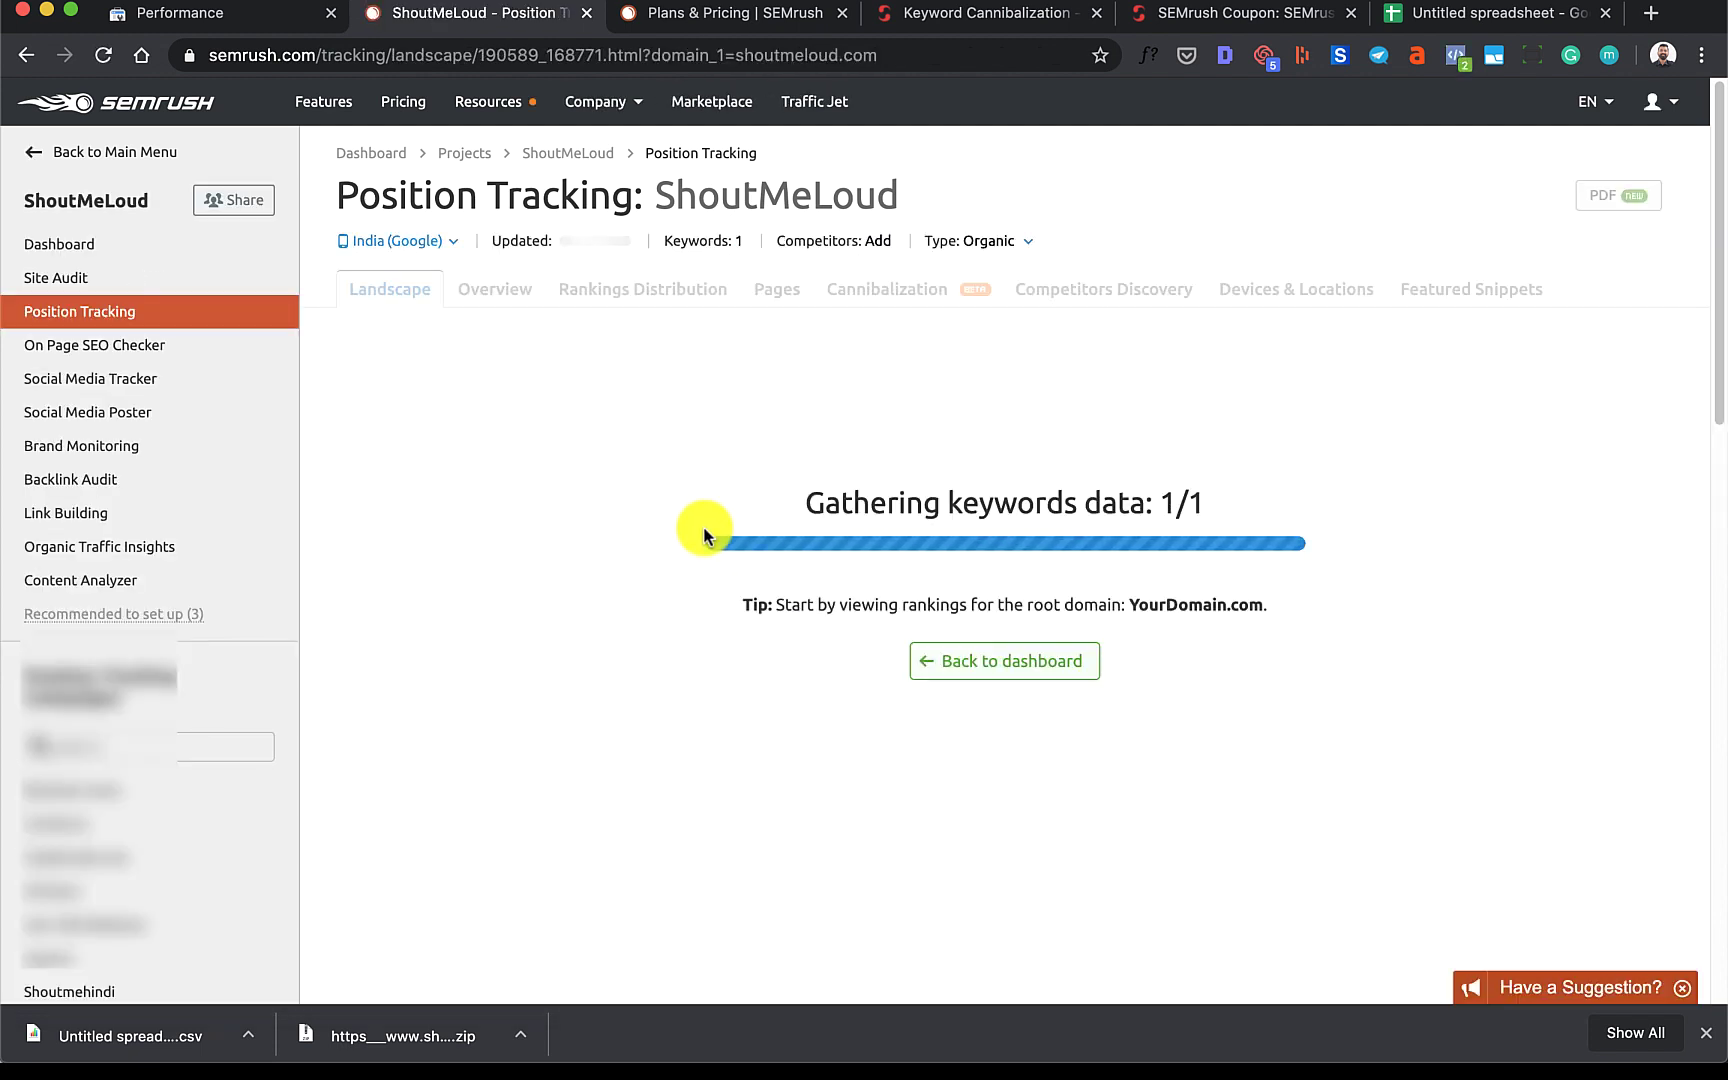
{"action": "left_click", "coordinate": [235, 16]}
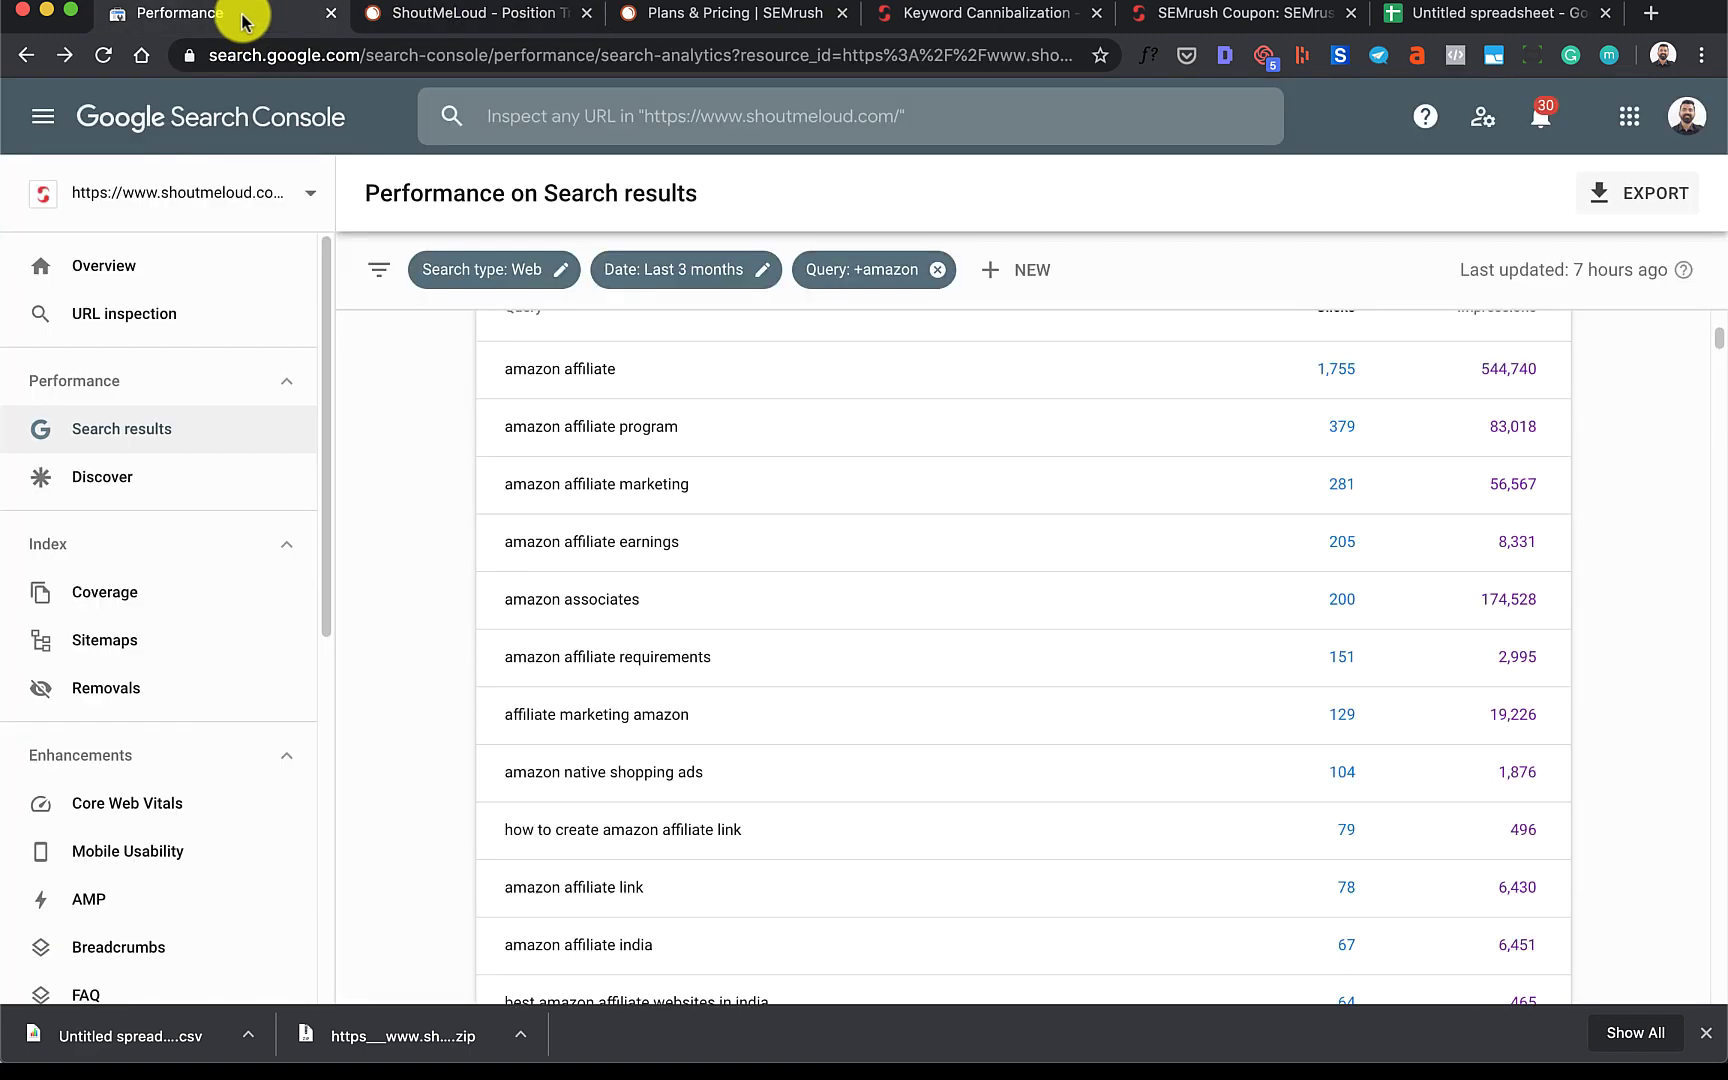
{"action": "left_click", "coordinate": [430, 16]}
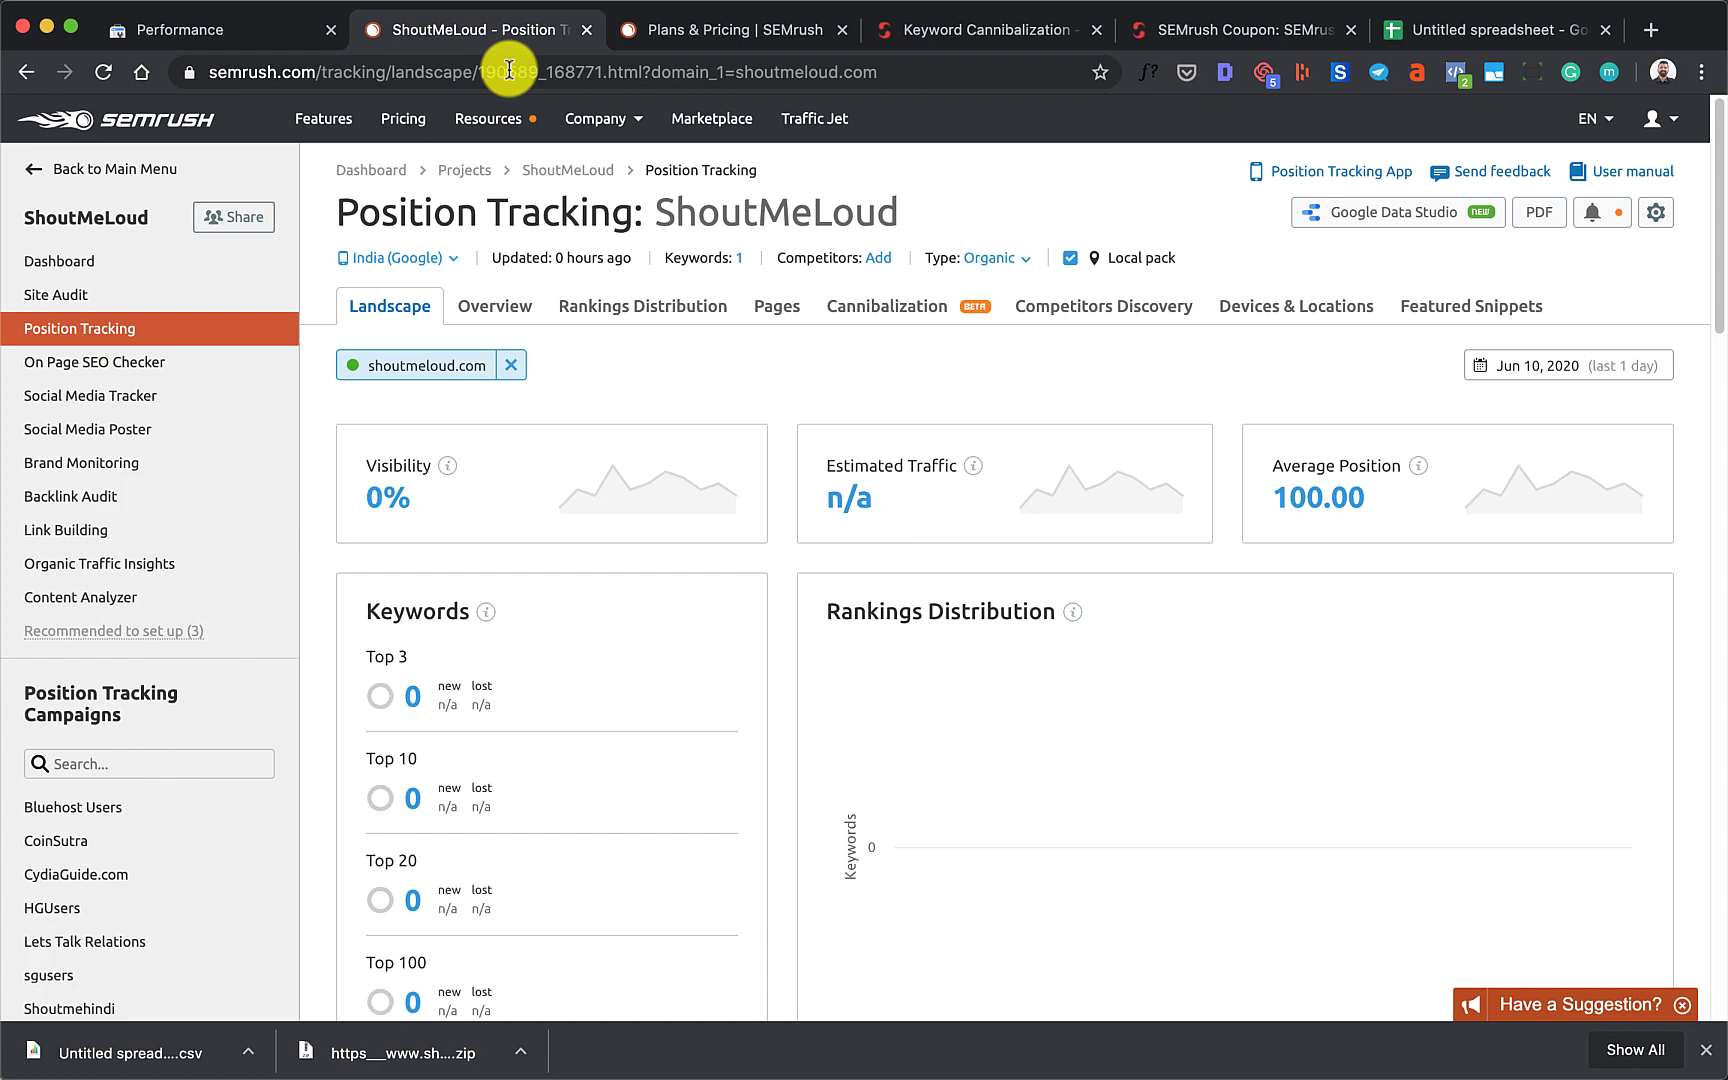
{"action": "left_click", "coordinate": [975, 30]}
{"action": "mouse_move", "coordinate": [801, 219]}
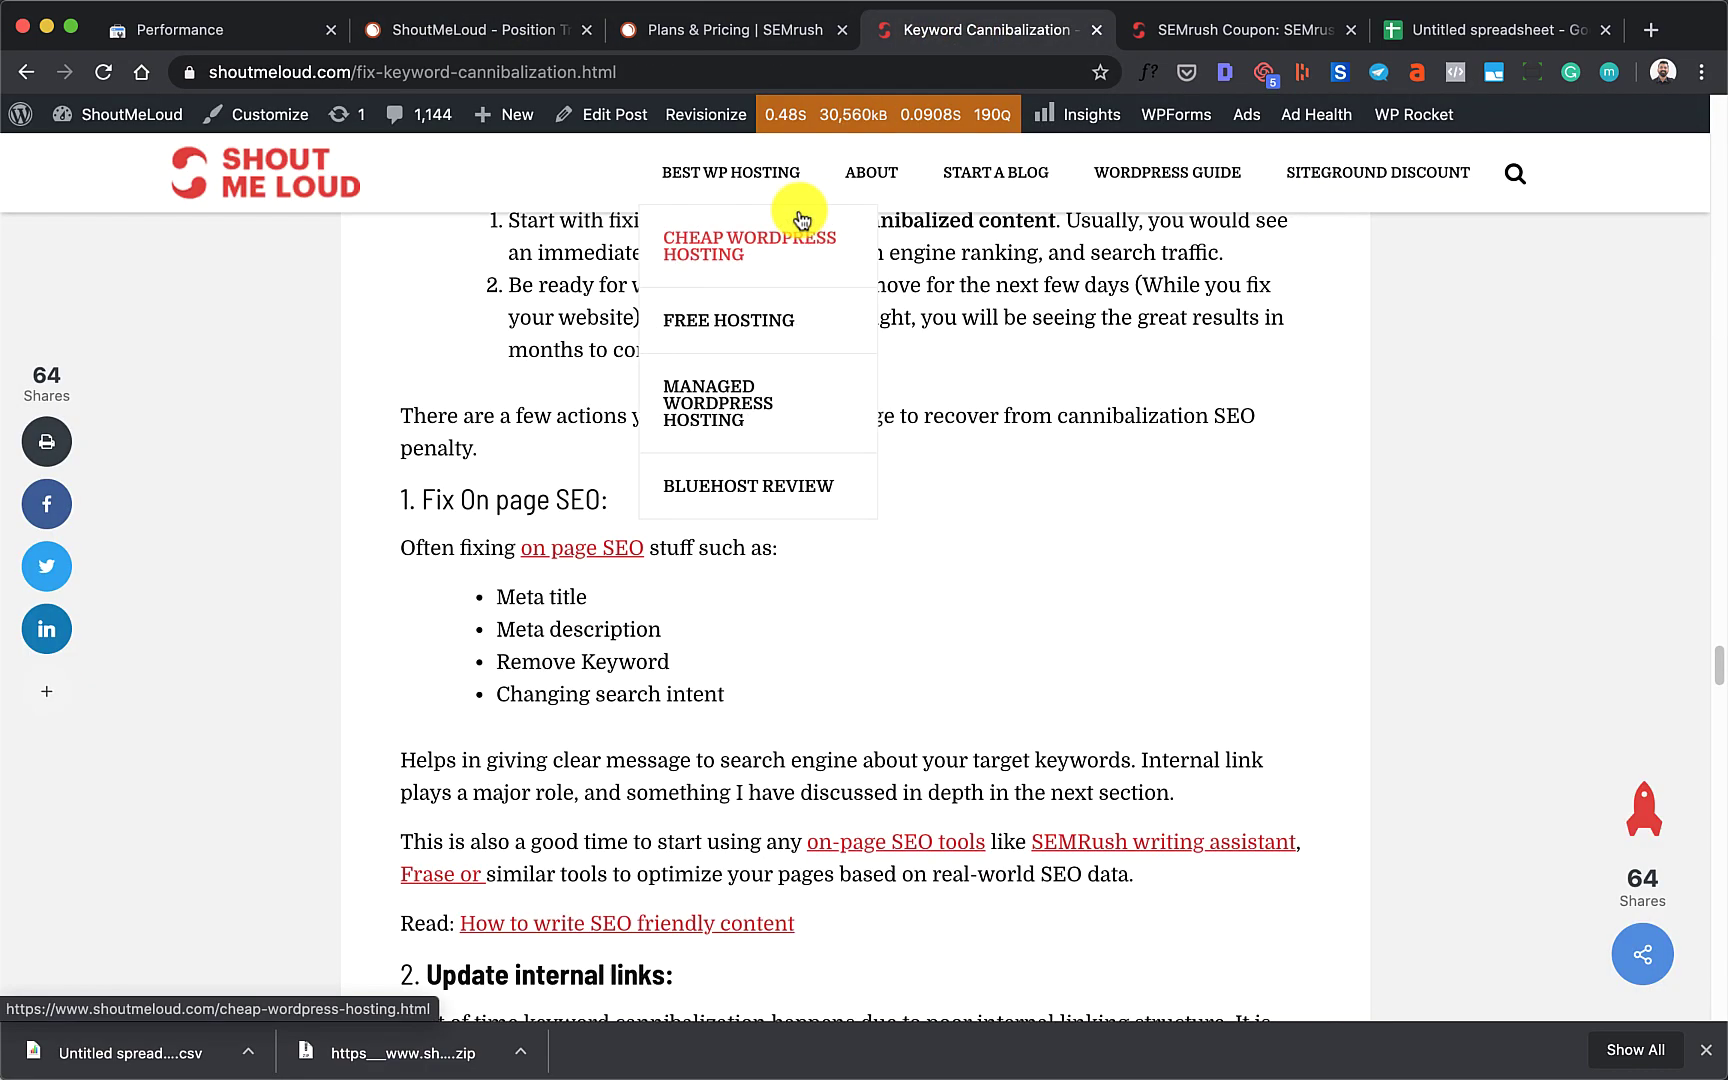
{"action": "scroll", "coordinate": [594, 284], "scroll_direction": "up", "scroll_amount": 15}
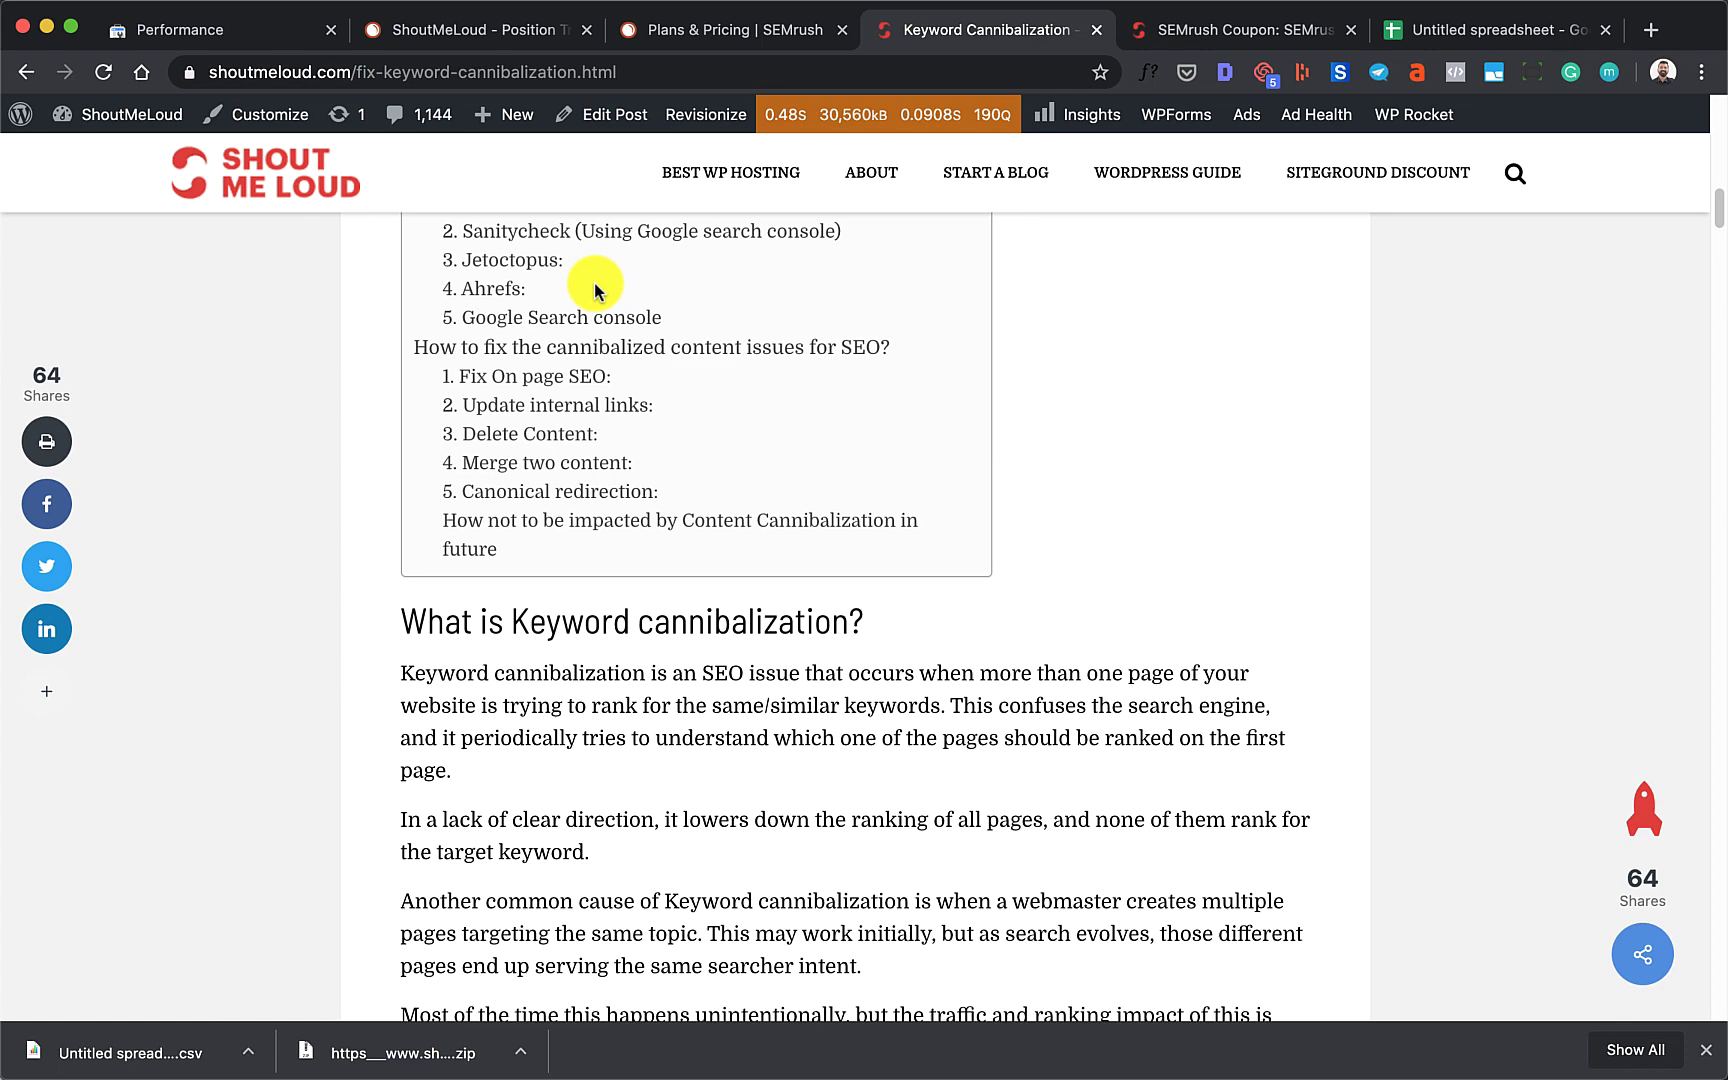
{"action": "key", "text": "ctrl+Tab"}
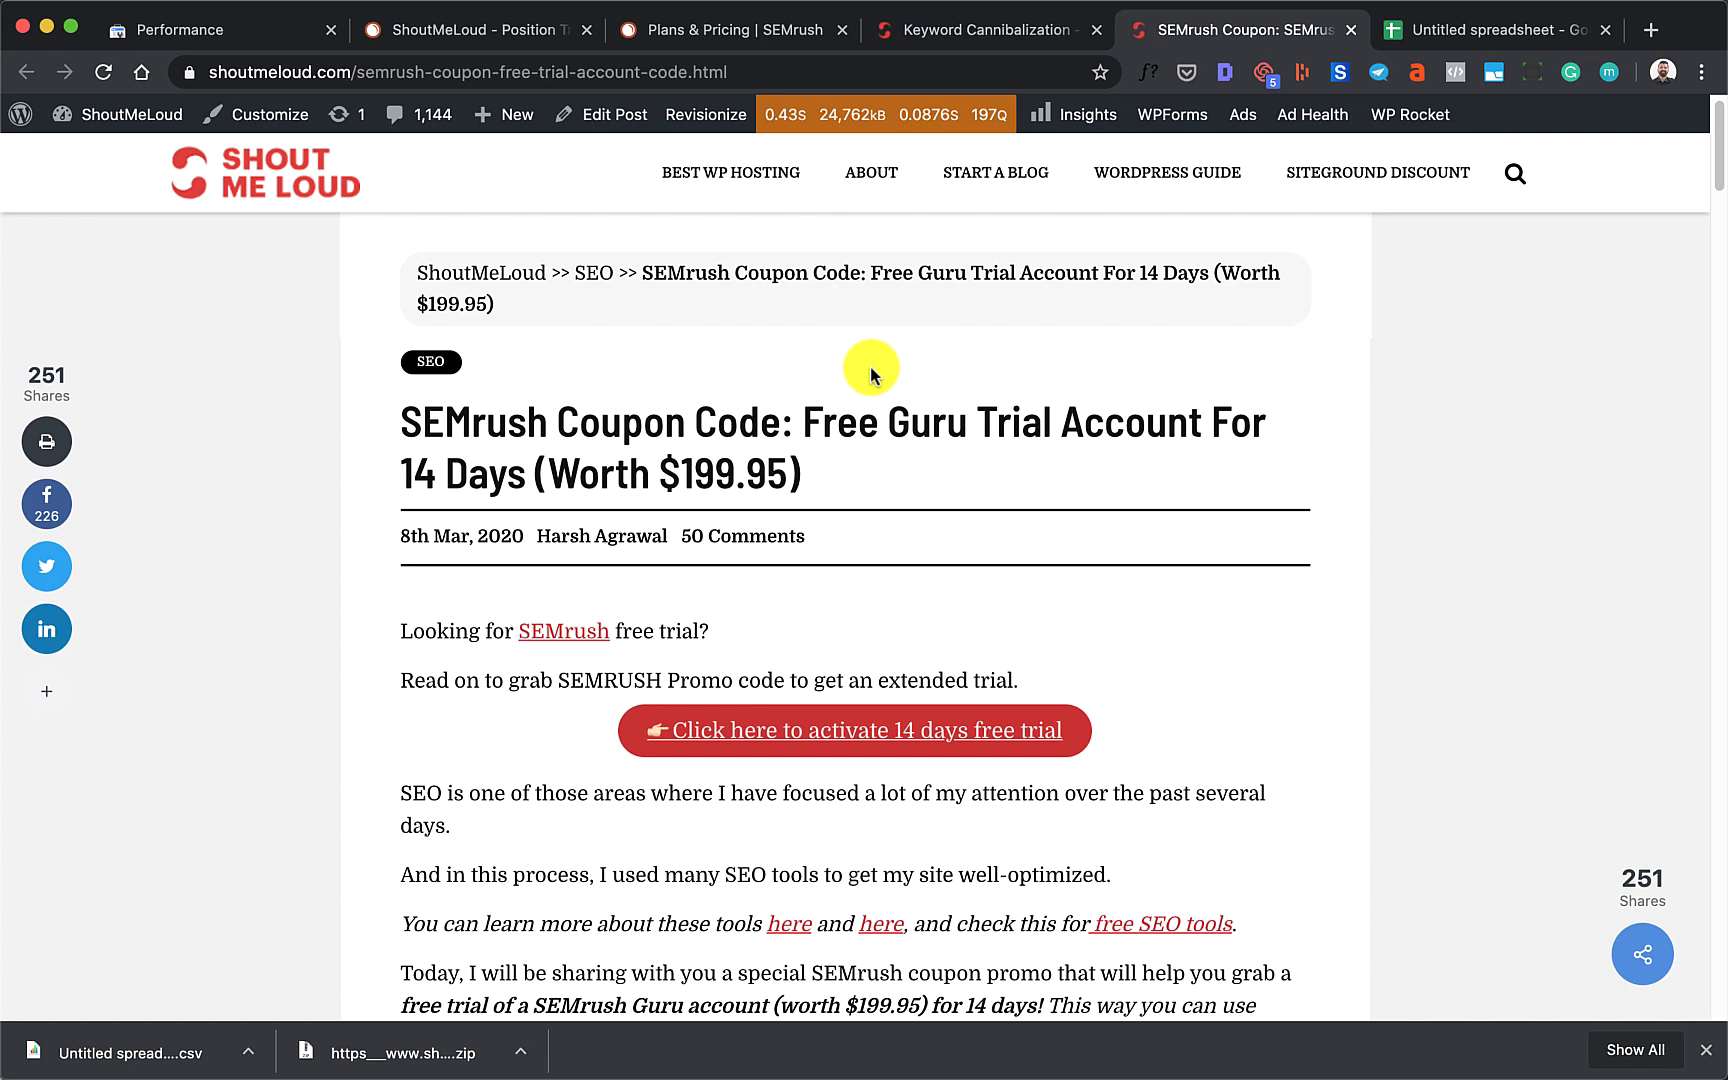
{"action": "left_click", "coordinate": [472, 30]}
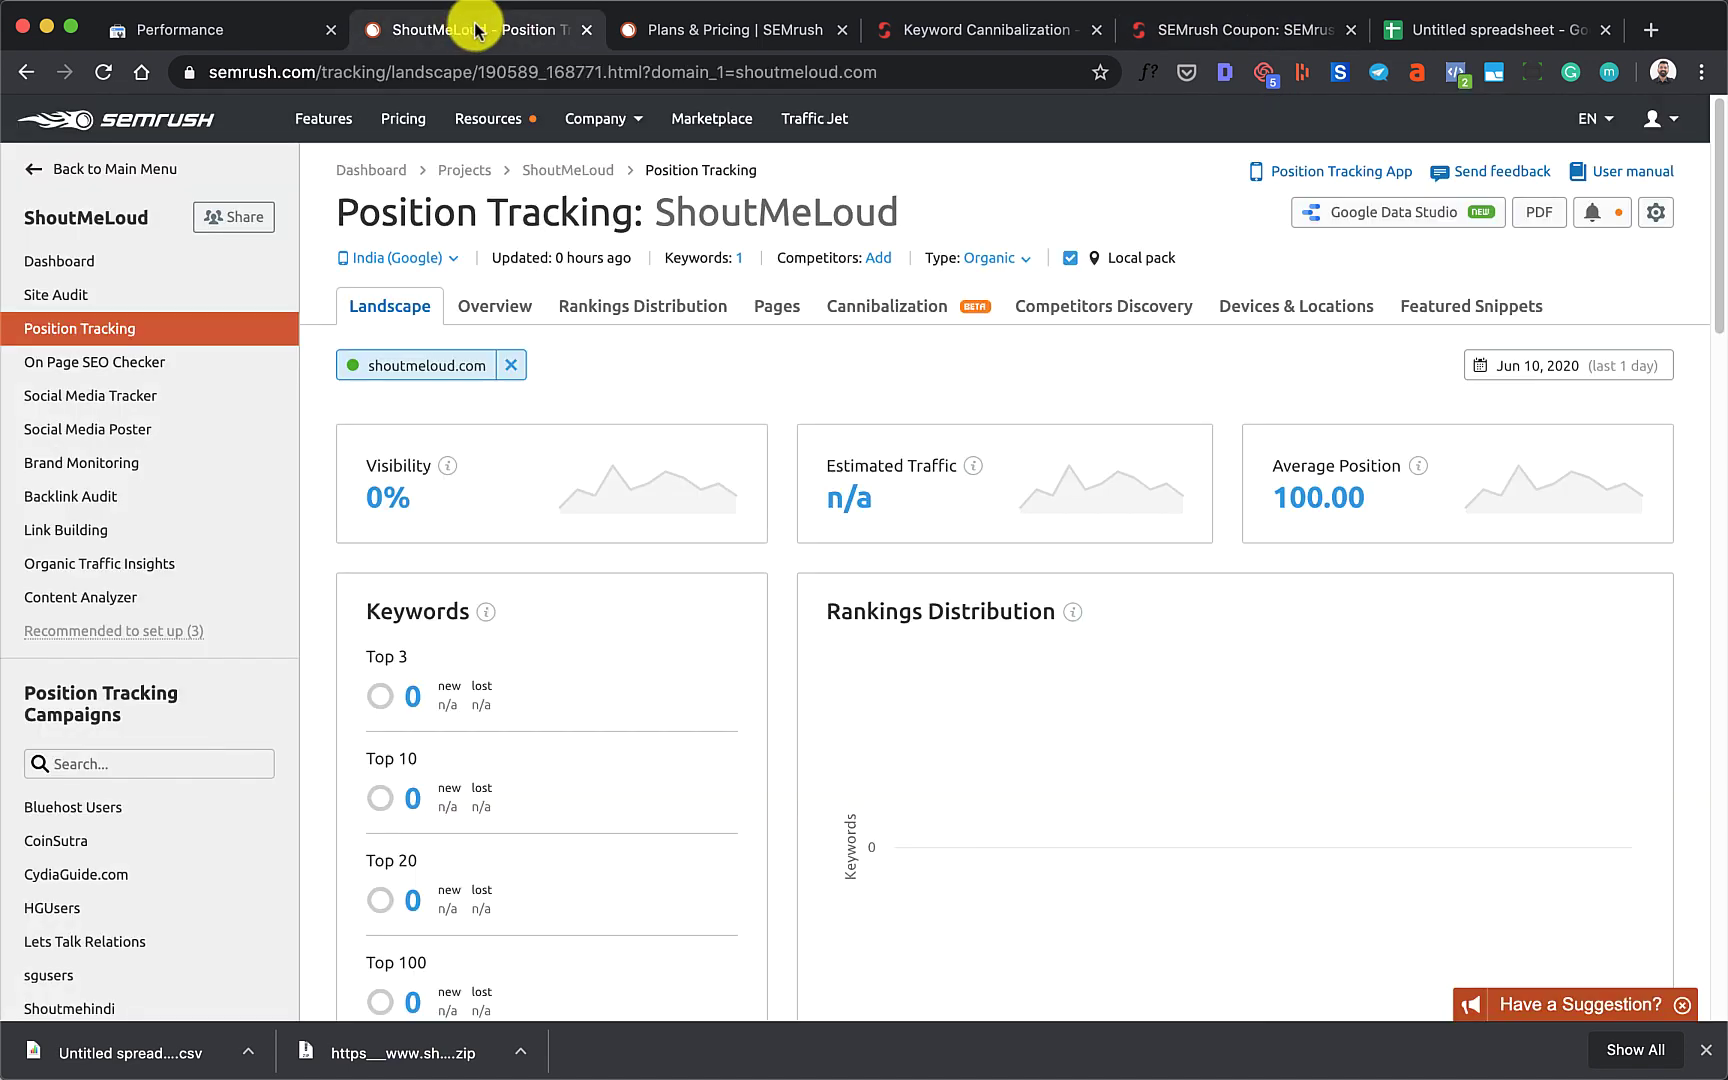